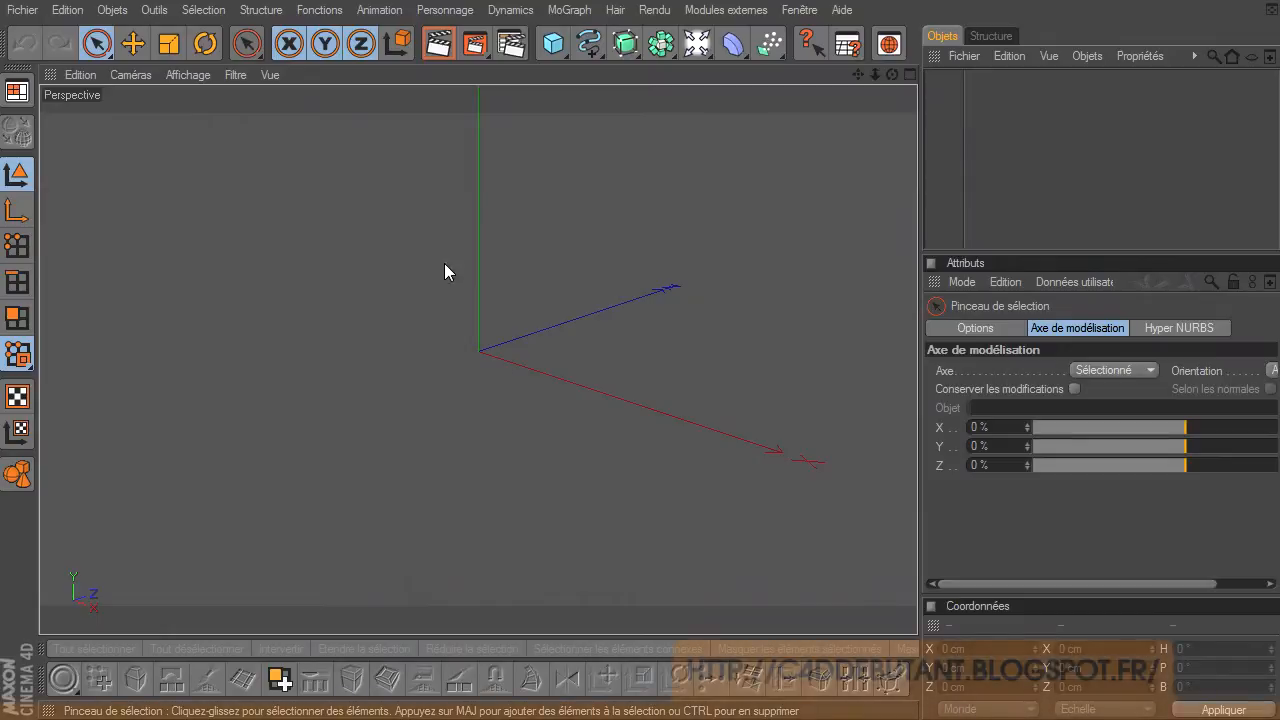
Turn on the grid display in the perspective viewport through its display filter
click(236, 76)
click(252, 388)
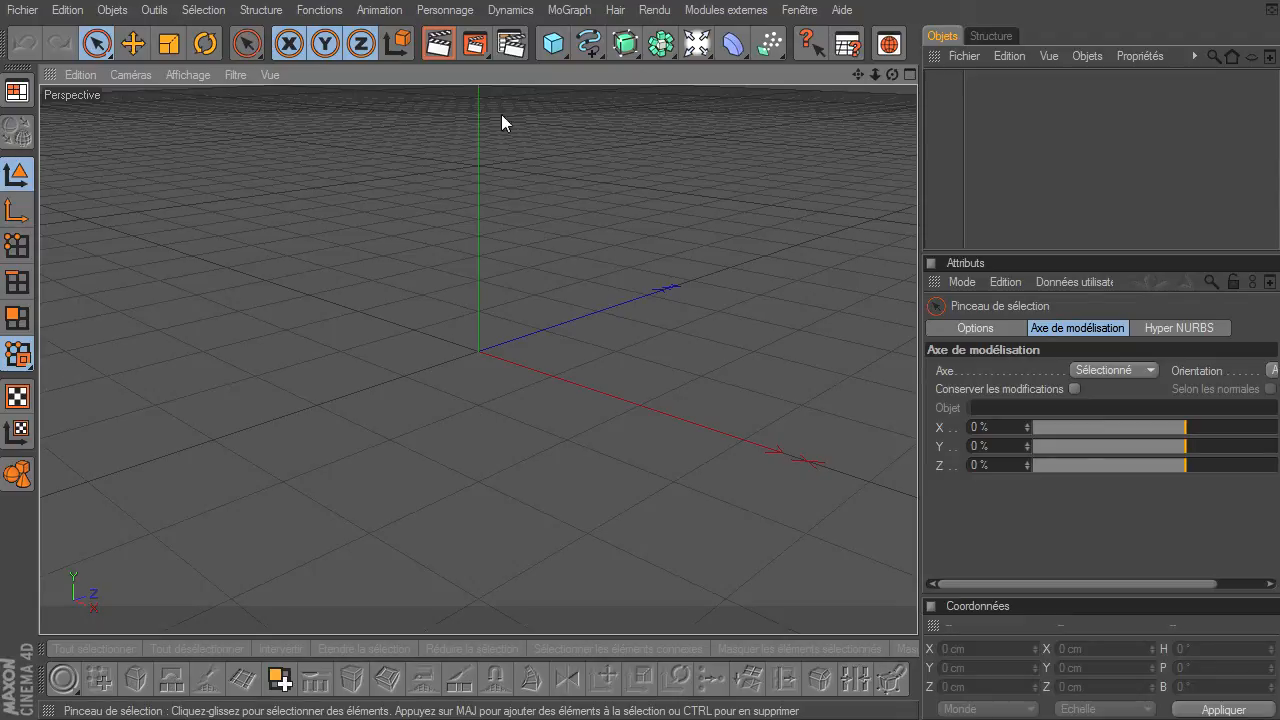
Examine the available primitive objects and the spline types, both hand-drawn ones and predefined shapes
click(553, 43)
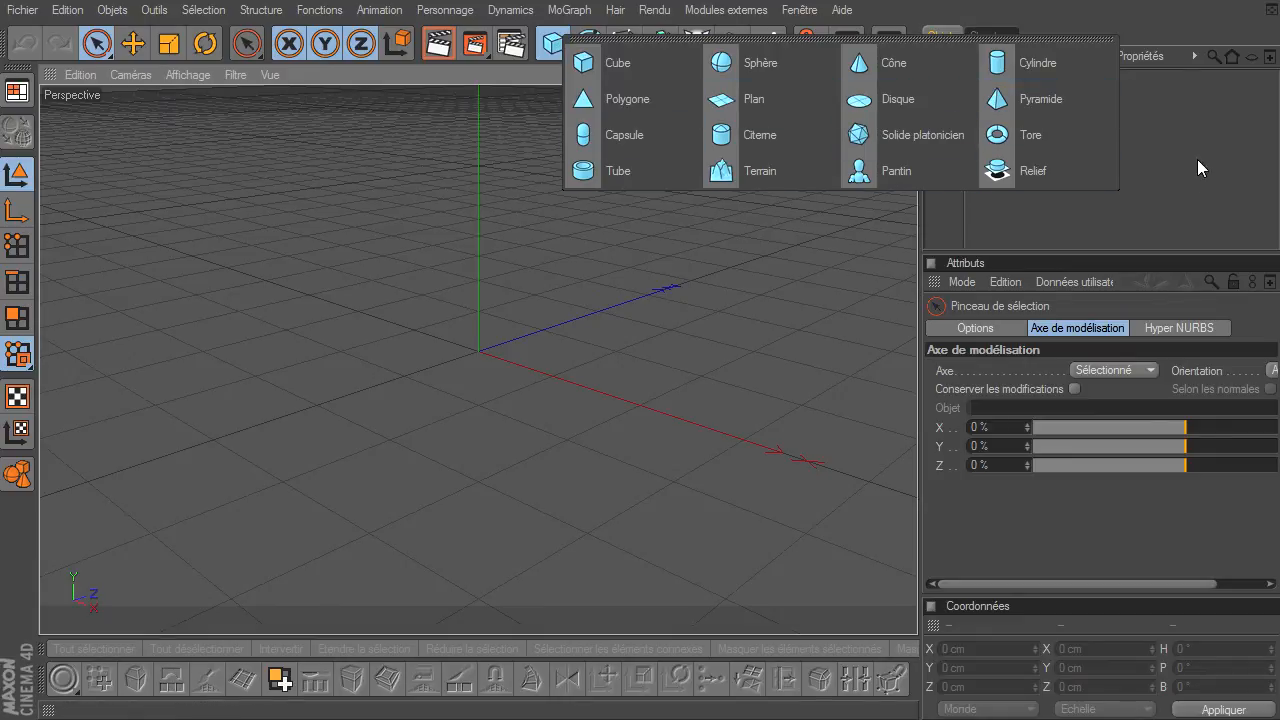
click(595, 47)
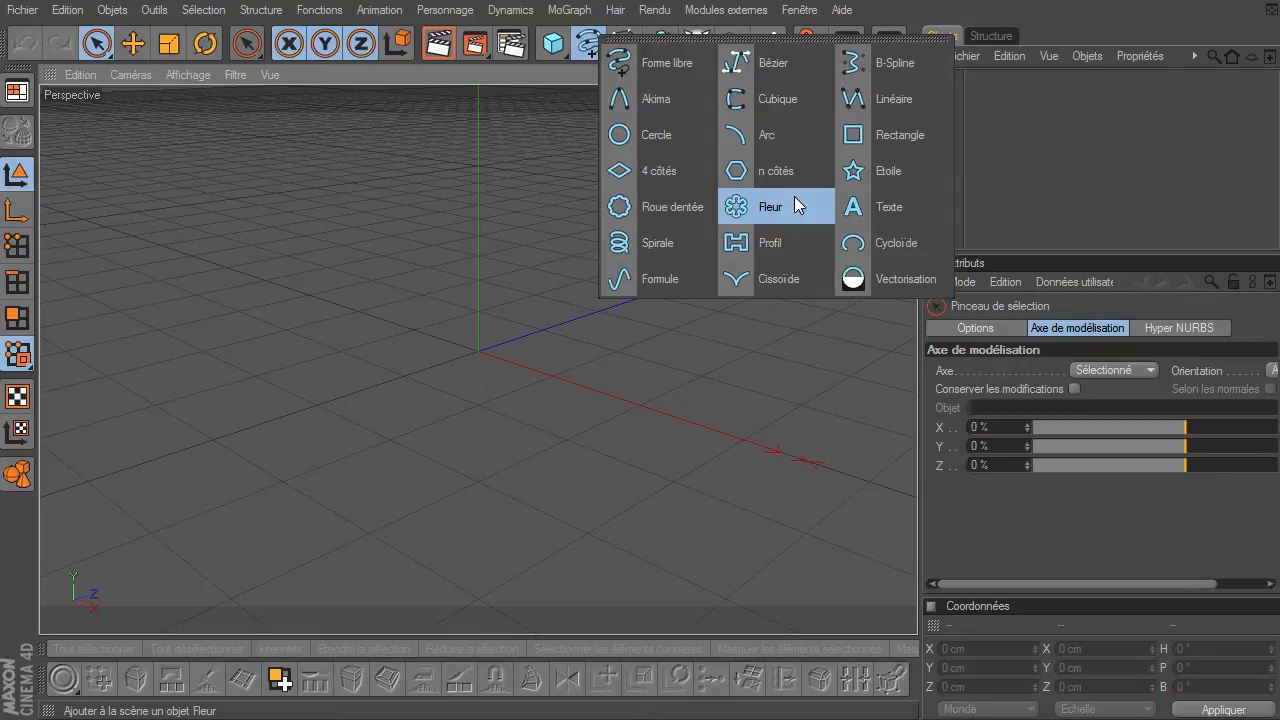
click(1030, 177)
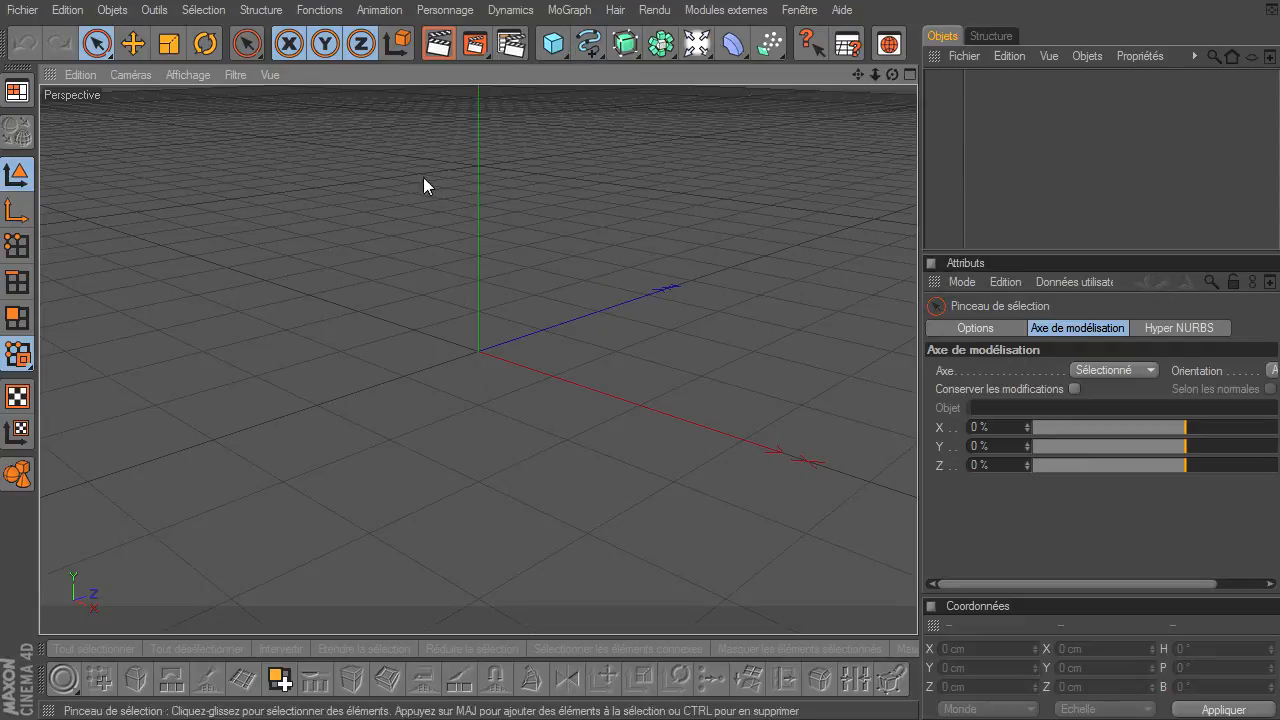
click(602, 55)
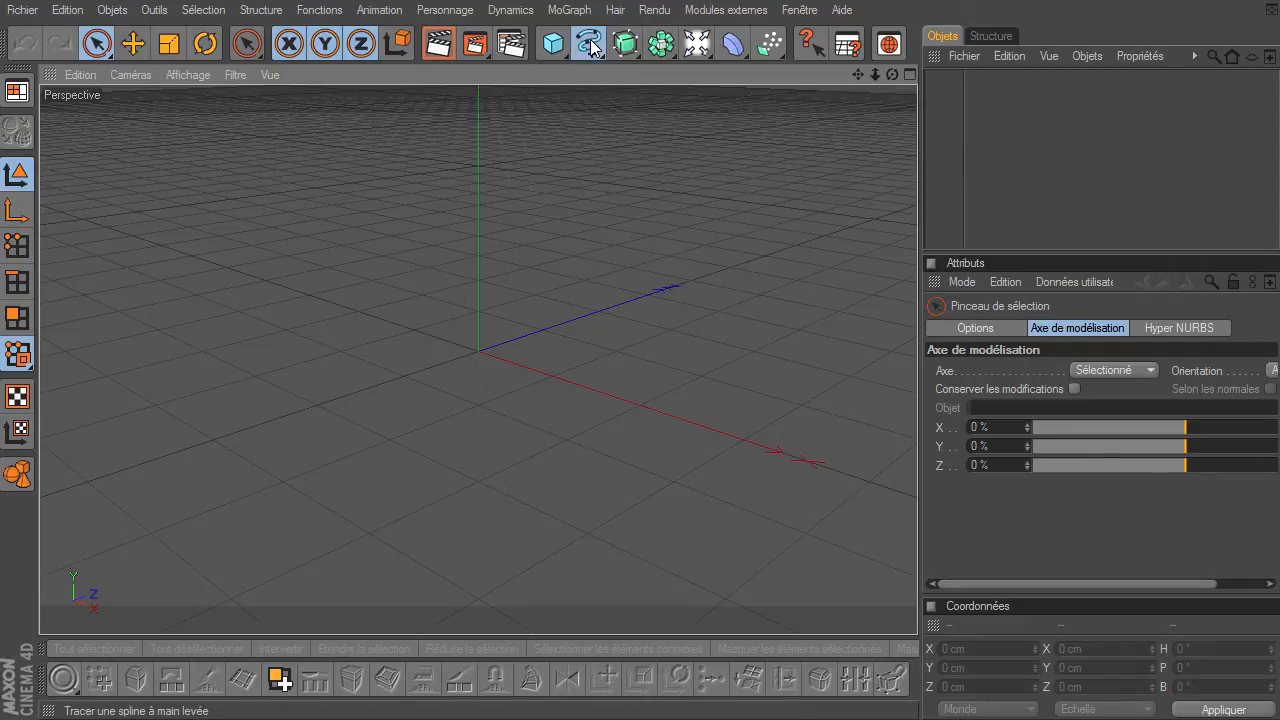
click(1173, 172)
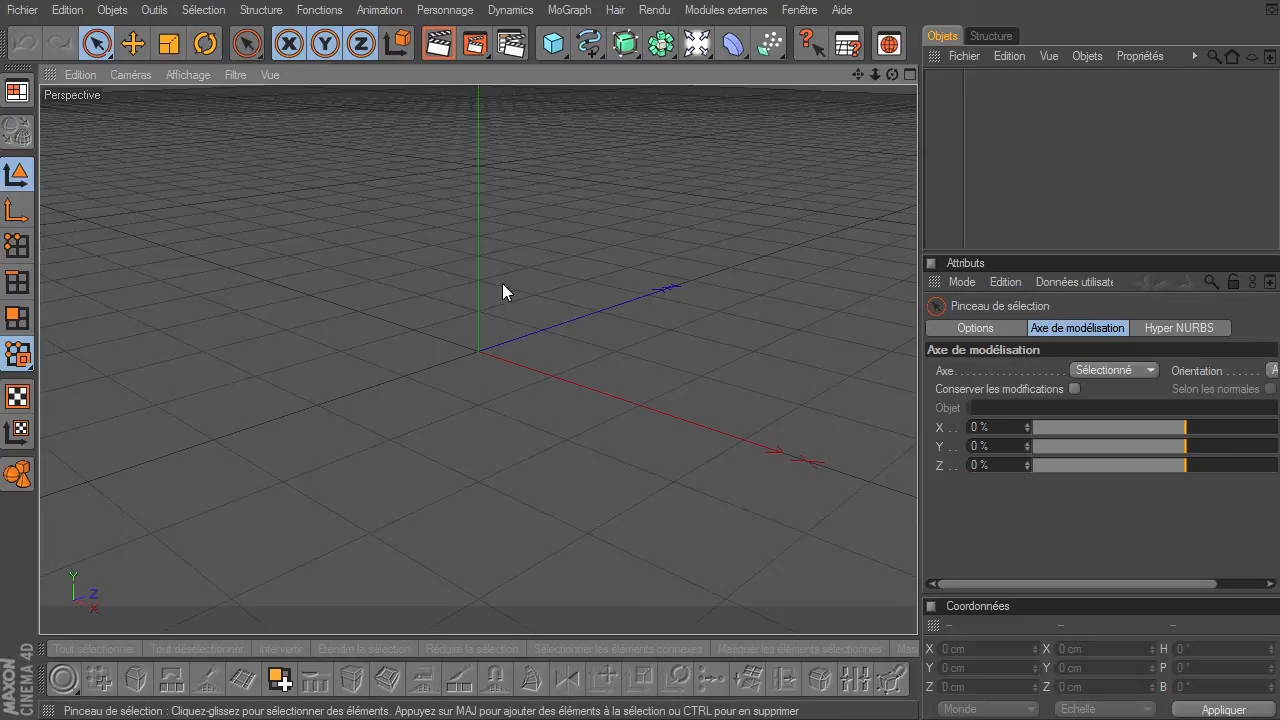
click(589, 43)
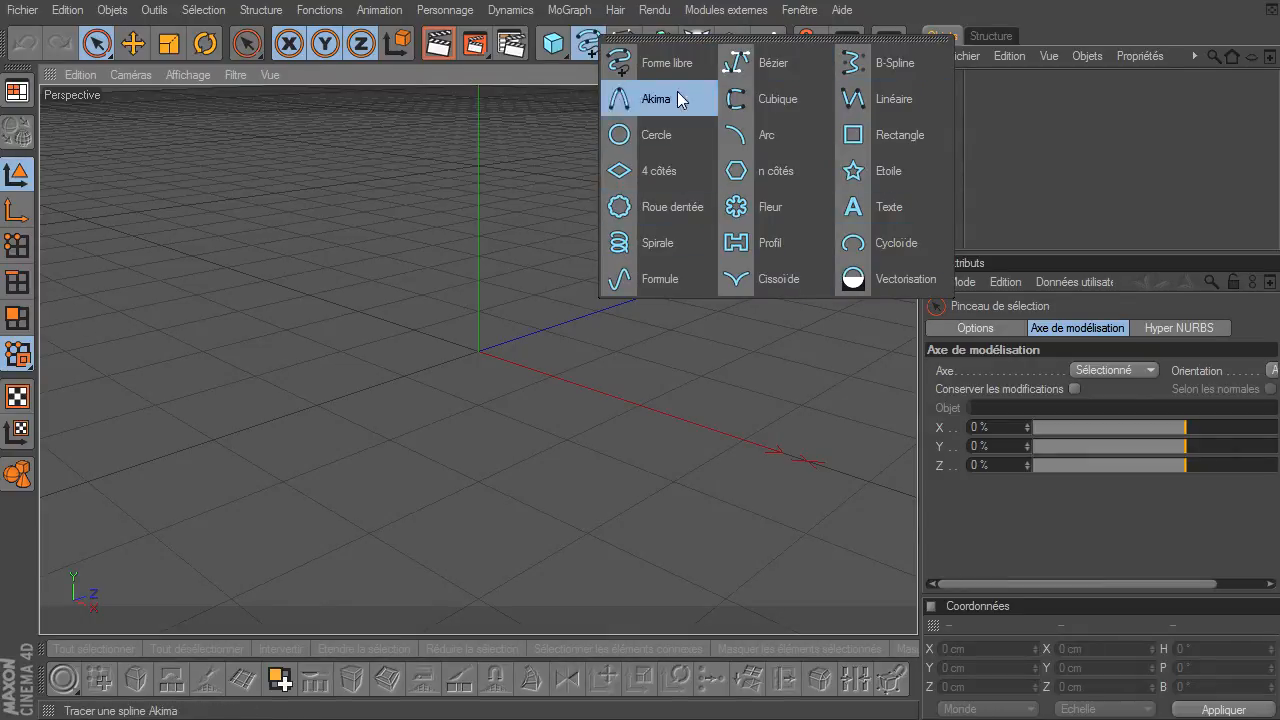
click(982, 179)
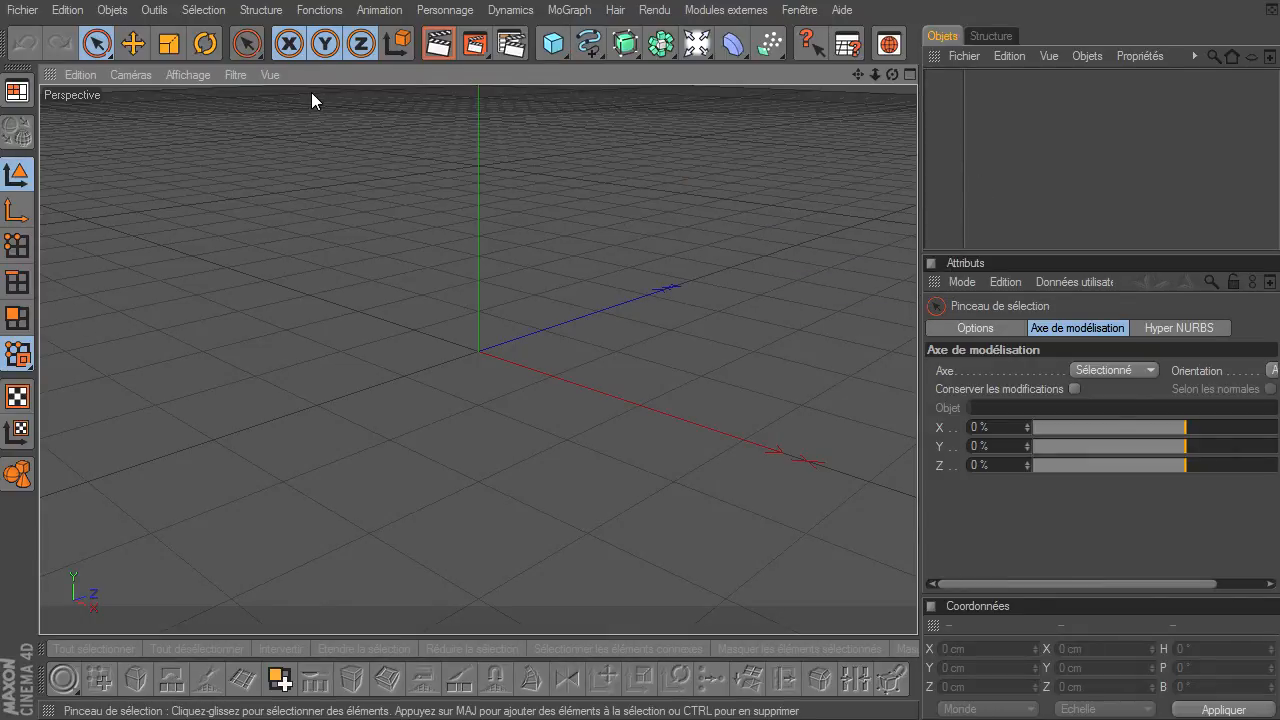
Examine the commands available for modifying splines (Modifier la spline)
click(261, 10)
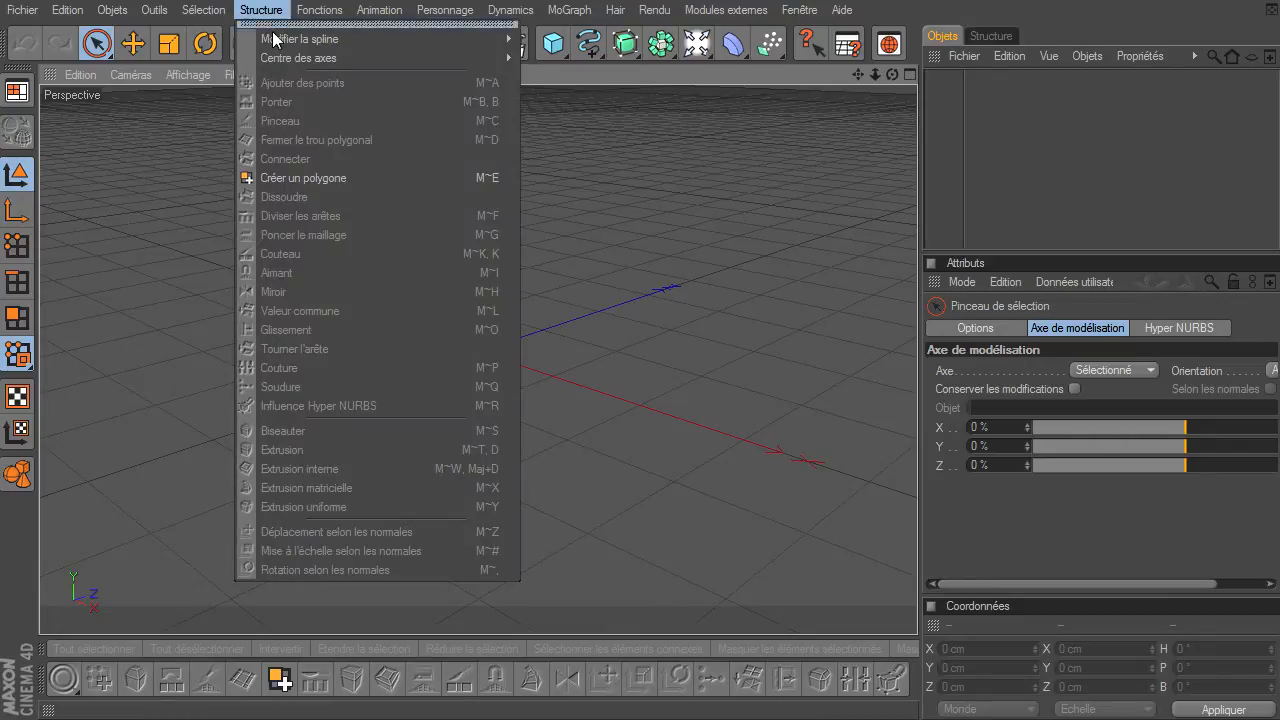
mouse_move(276, 41)
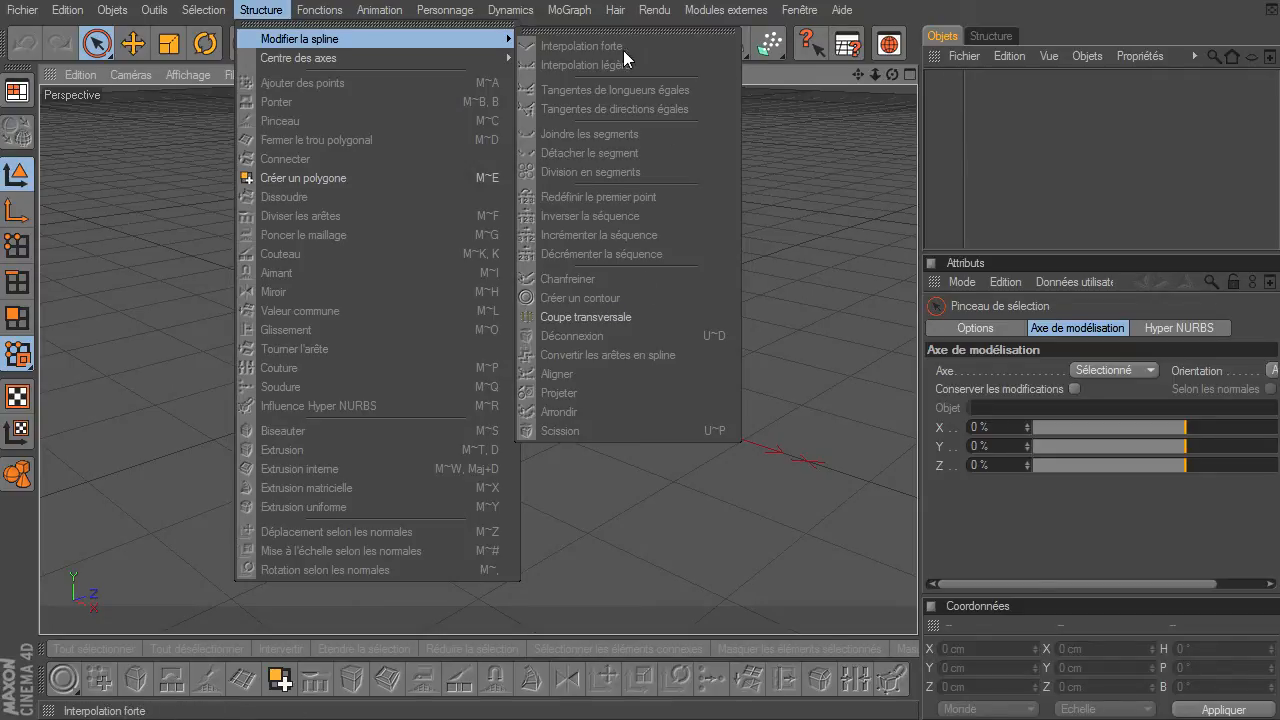
click(1031, 196)
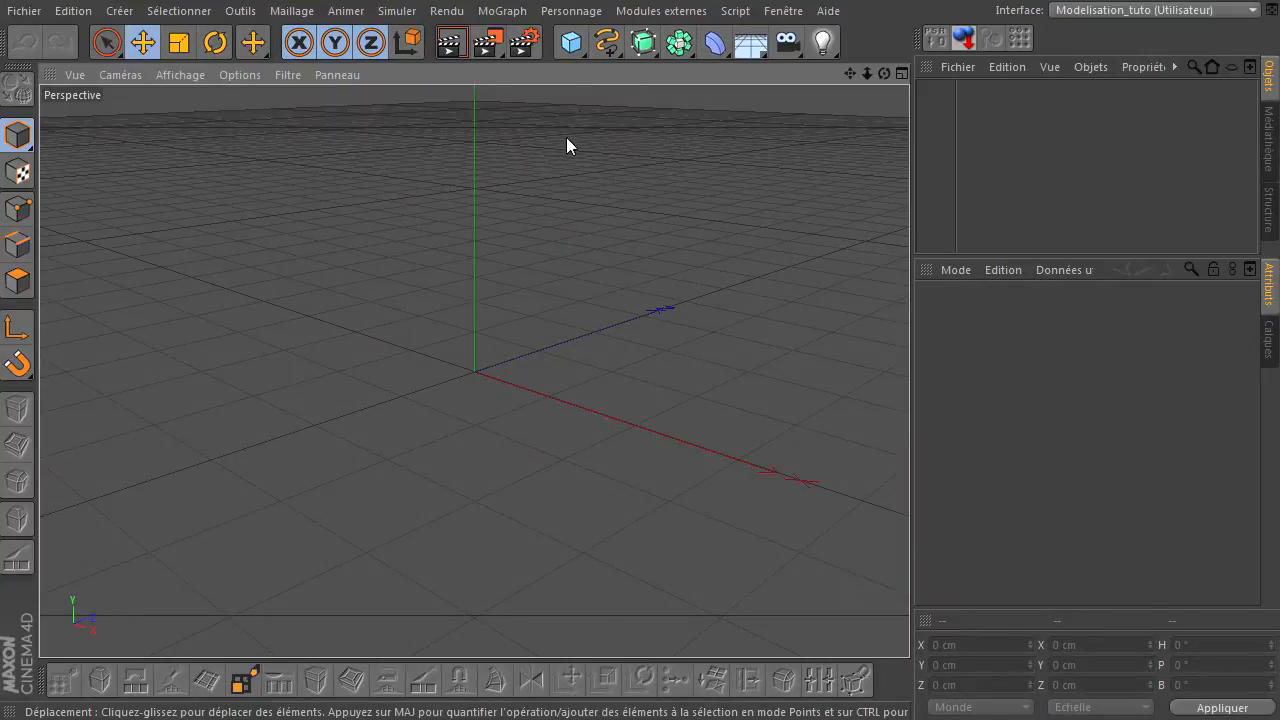
Switch to the other Cinema 4D version and examine its spline-editing commands
click(607, 42)
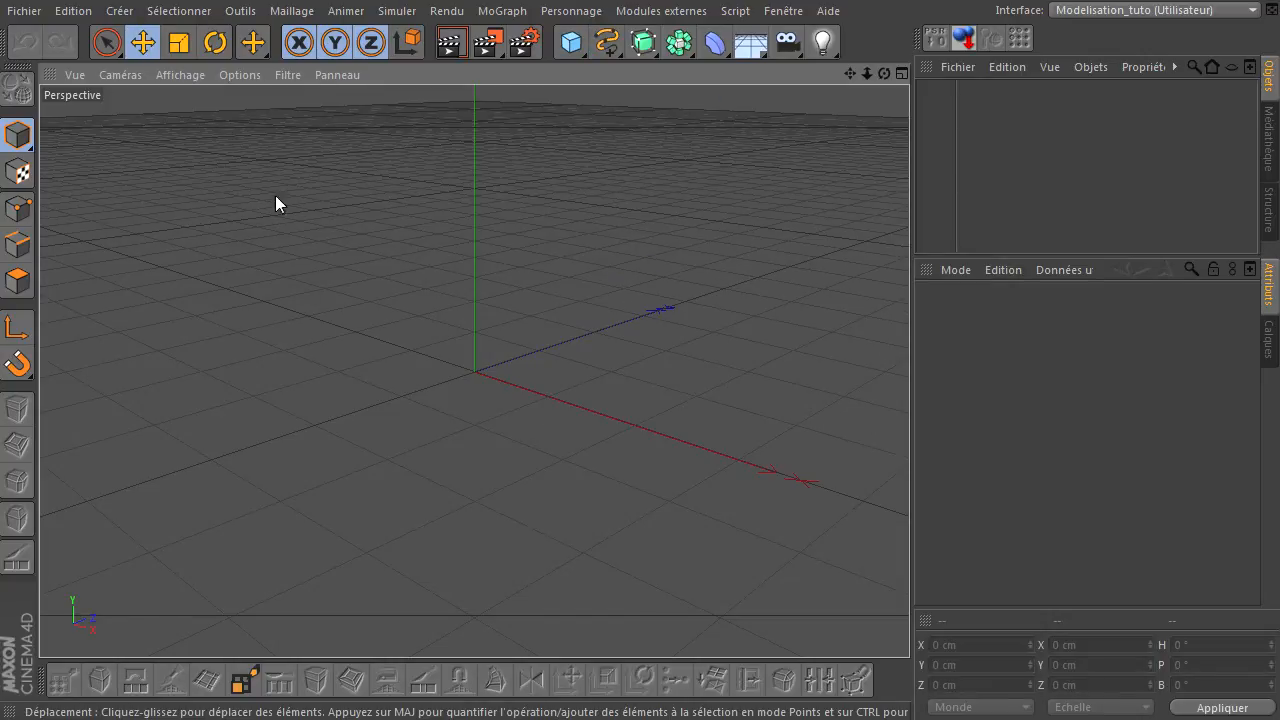
click(285, 12)
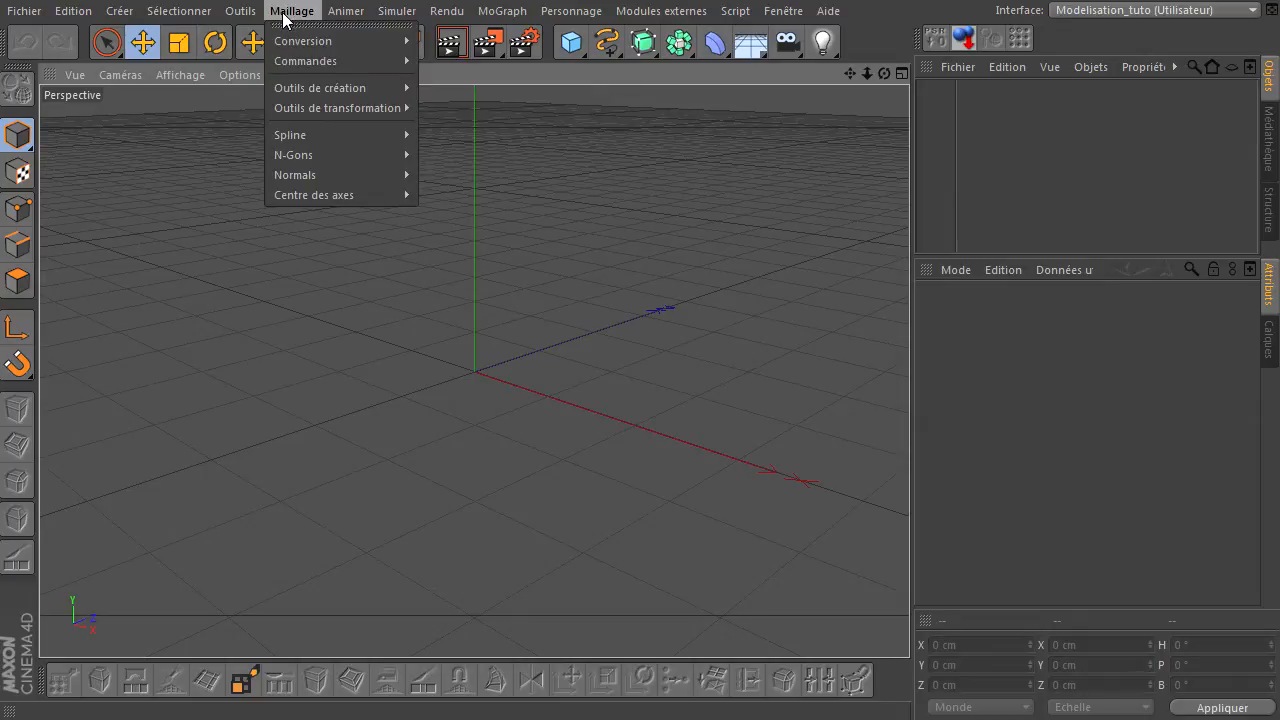
mouse_move(291, 137)
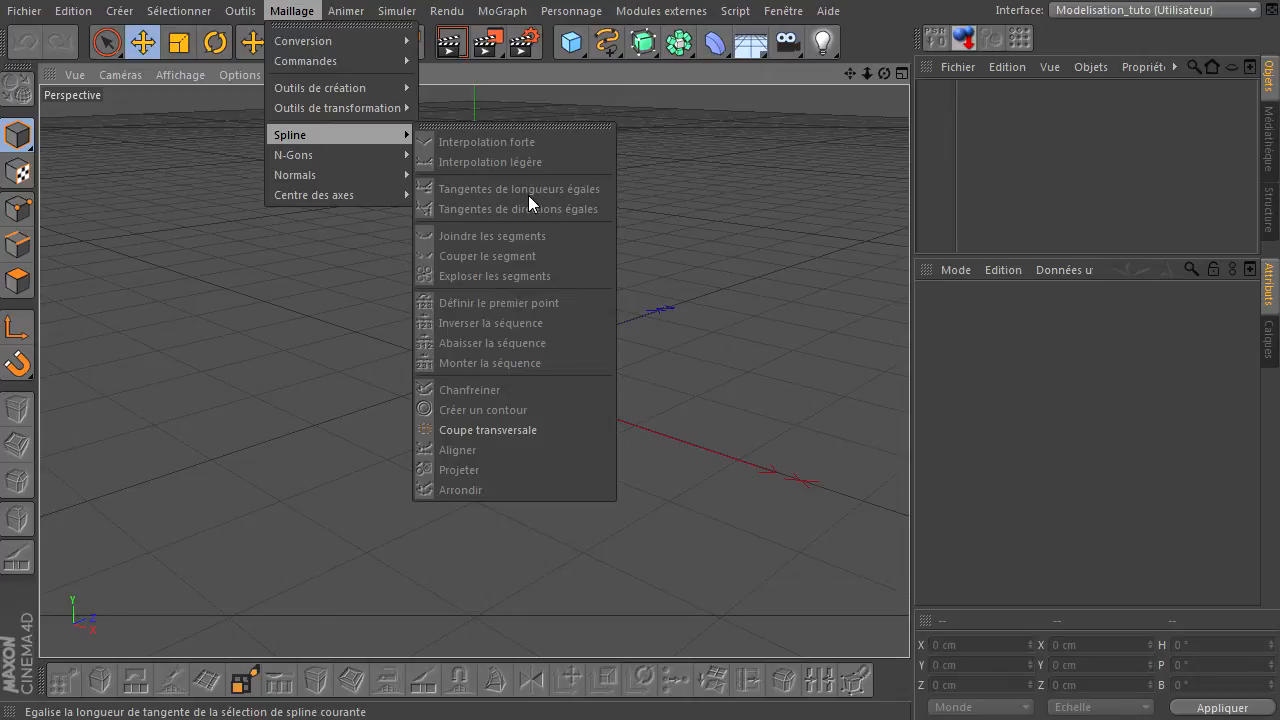
click(663, 175)
Sketch a short freehand S-shaped spline in the perspective view and bring up its context commands
mouse_move(610, 42)
mouse_down()
mouse_move(643, 70)
mouse_move(660, 56)
mouse_up()
mouse_move(278, 463)
mouse_down()
mouse_move(322, 326)
mouse_move(450, 268)
mouse_up()
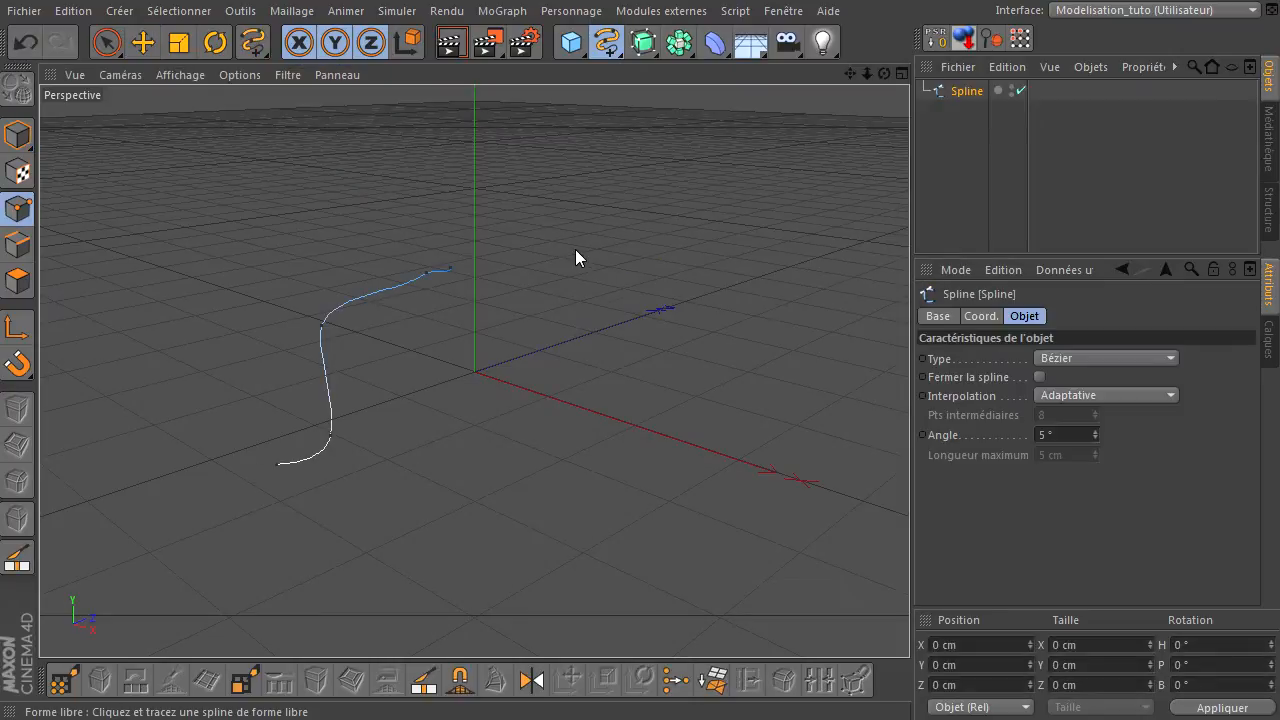
right_click(578, 242)
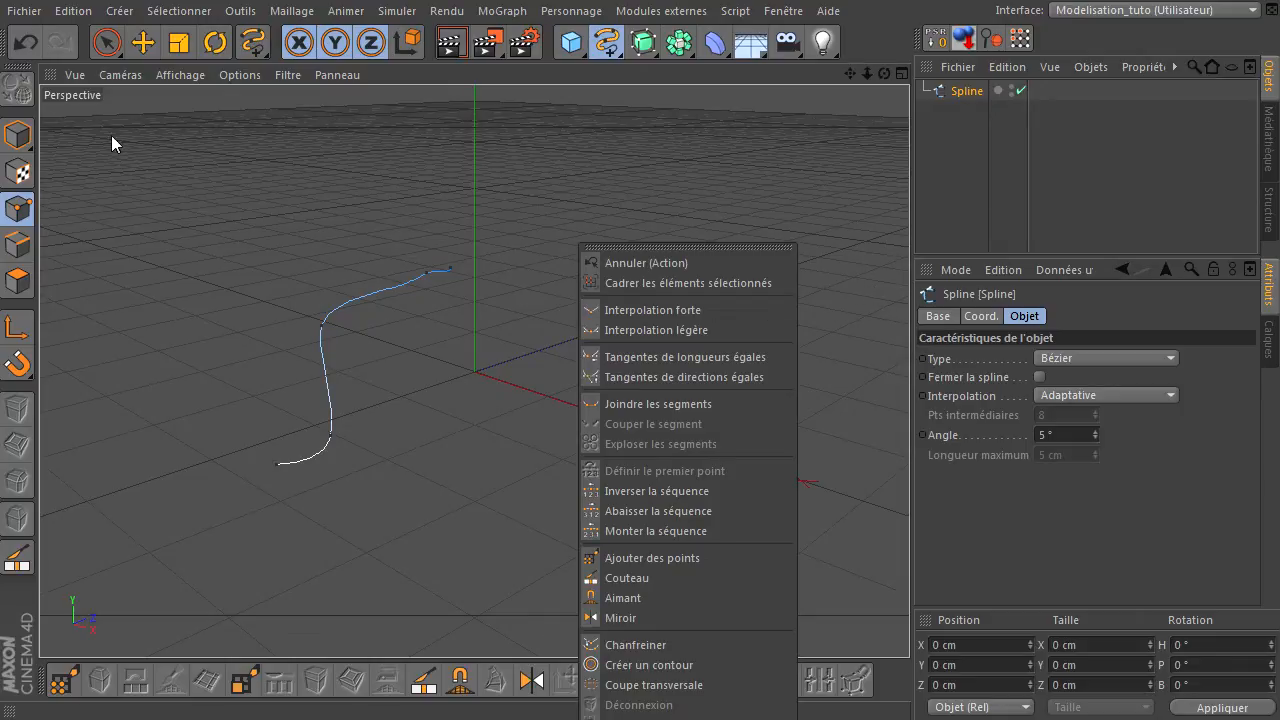
Close the context commands and undo the freehand S-shaped spline
click(24, 36)
click(25, 36)
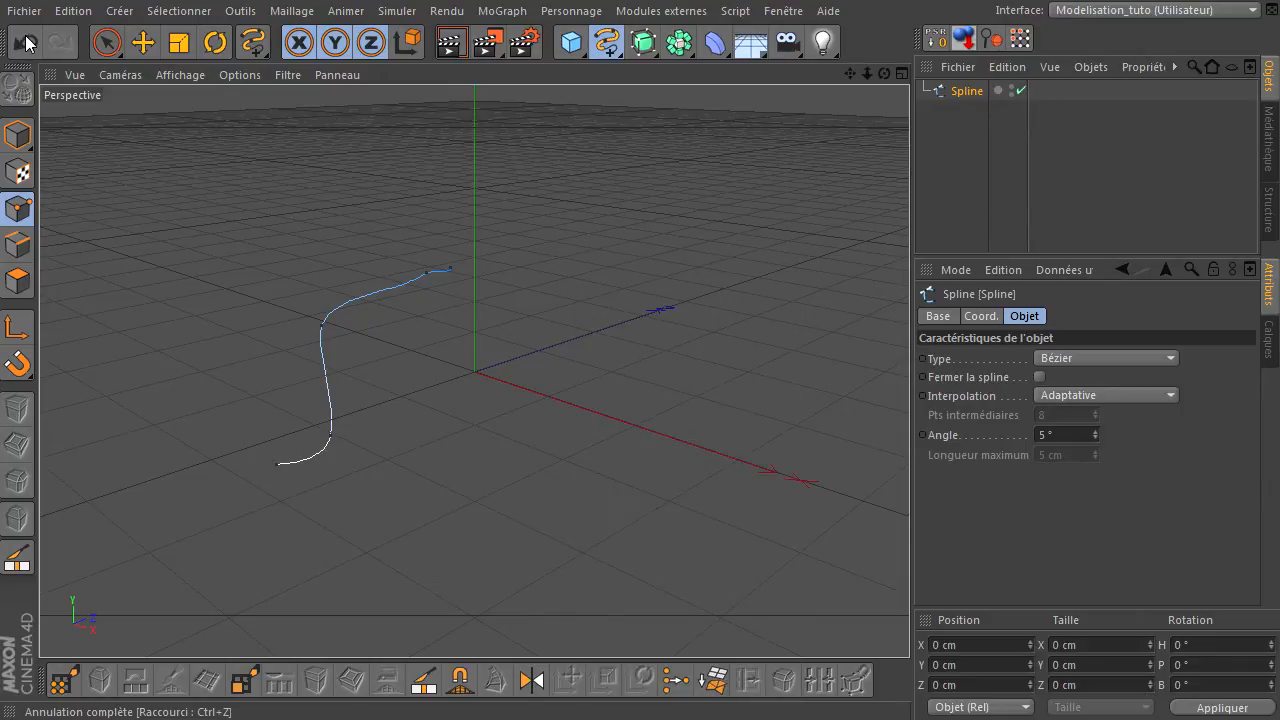
click(25, 38)
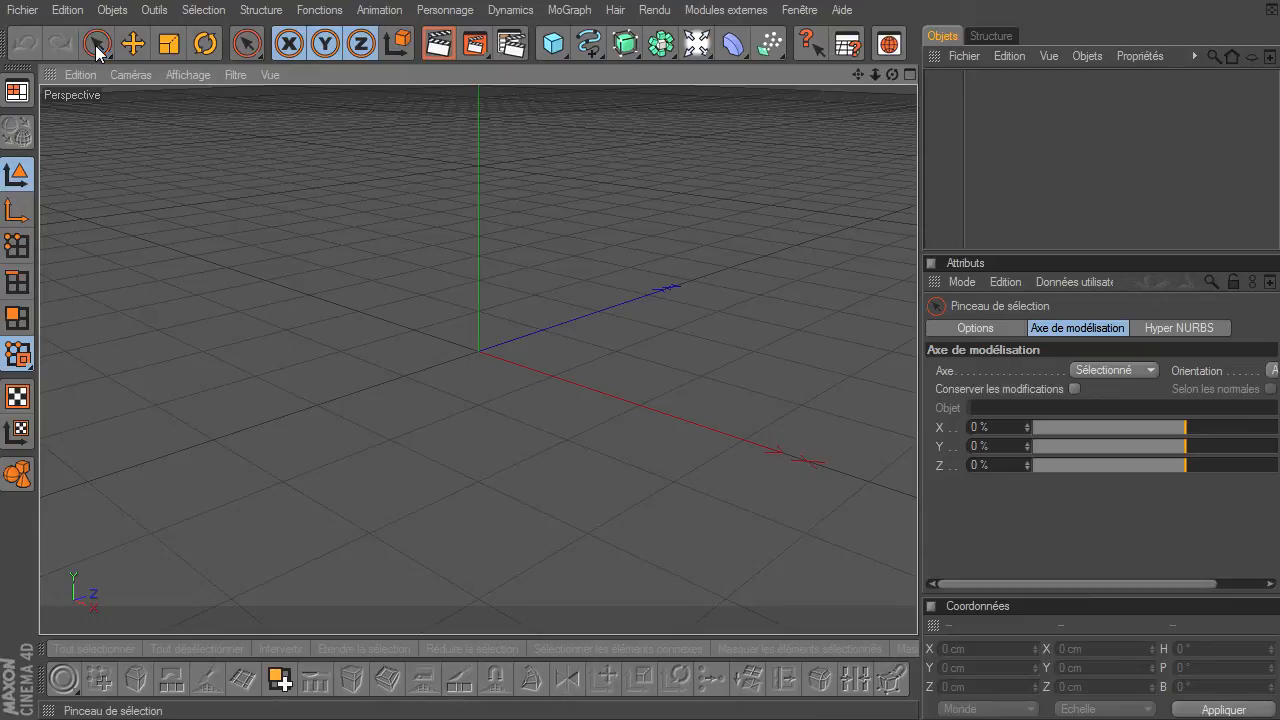
Back in the first Cinema 4D version, draw a long winding freehand spline in the perspective view and delete it
click(589, 47)
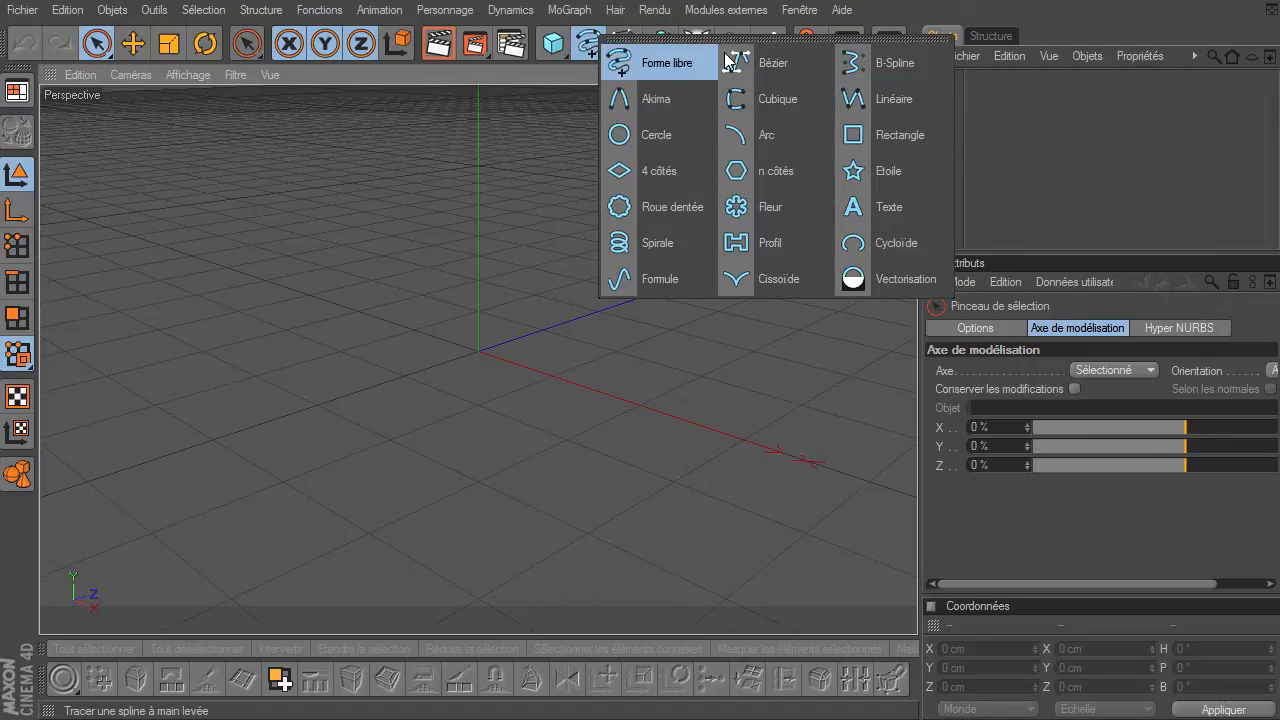
click(650, 64)
mouse_move(262, 485)
mouse_down()
mouse_move(230, 392)
mouse_move(348, 181)
mouse_move(656, 198)
mouse_move(518, 359)
mouse_move(560, 517)
mouse_move(628, 465)
mouse_up()
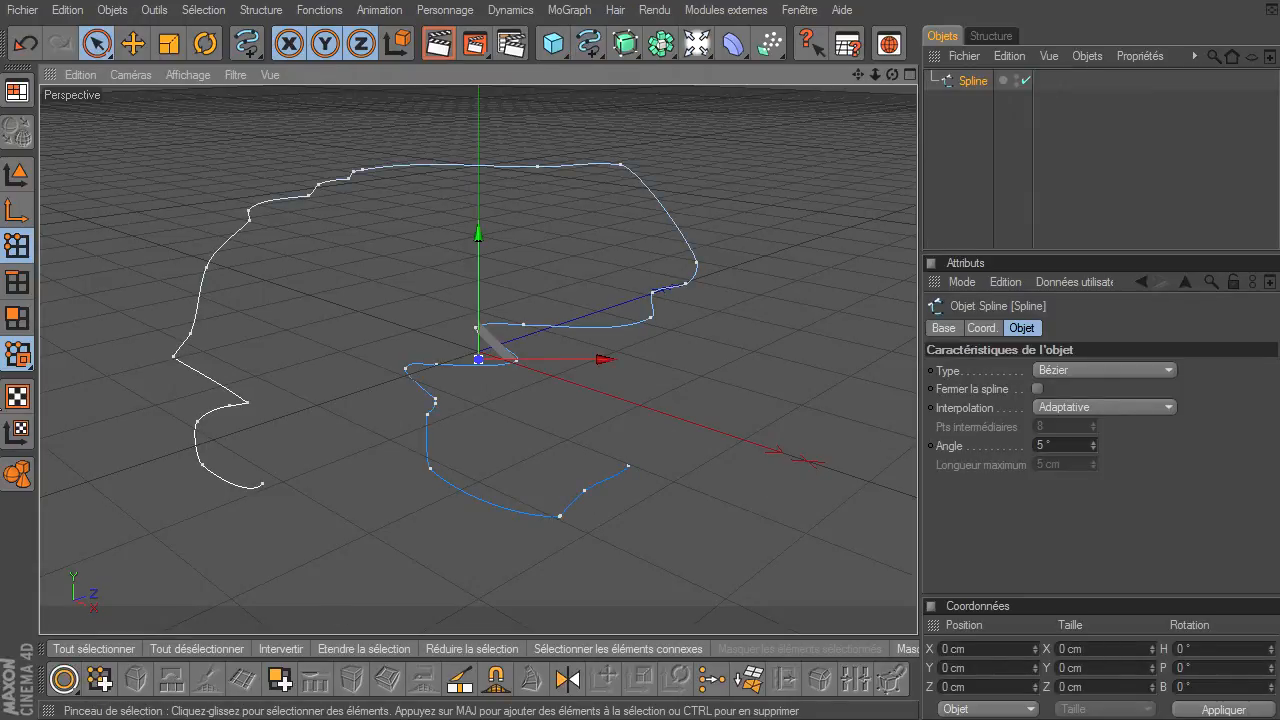
click(959, 83)
key(Delete)
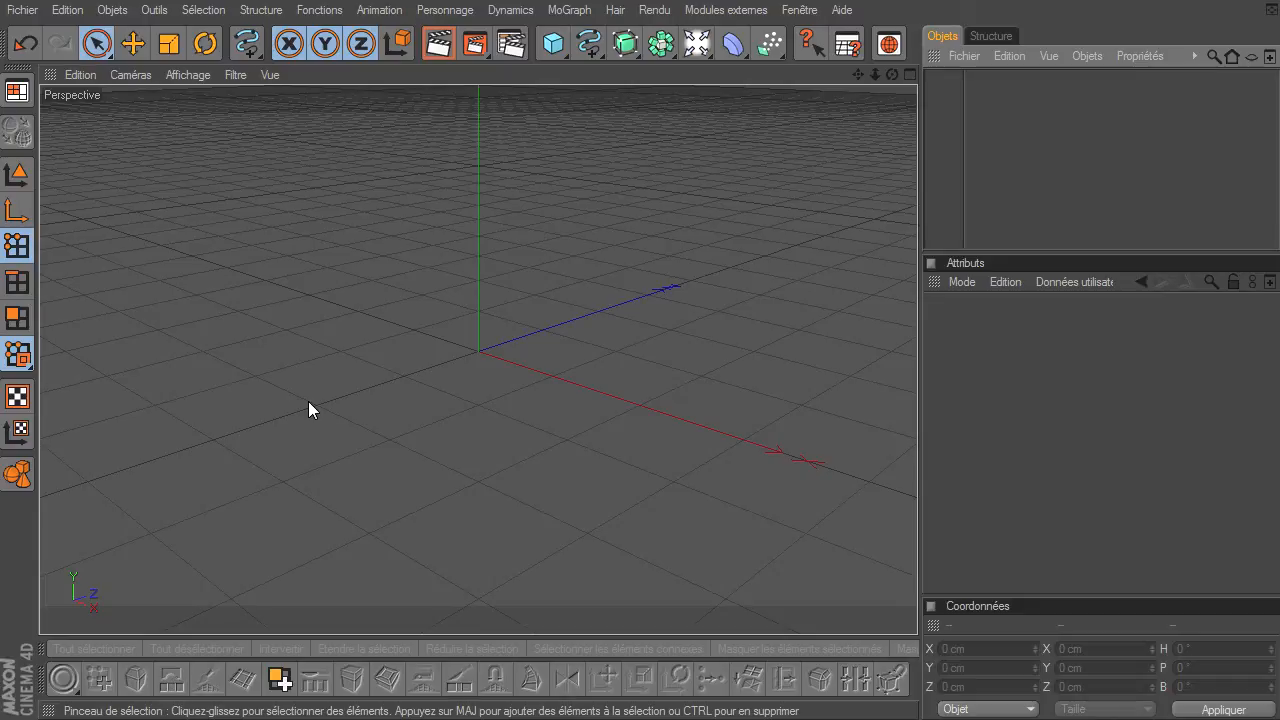
Draw an open eight-point linear spline shaped like a car profile in the Droite view, from about Z -433 cm to Z 512 cm
click(588, 45)
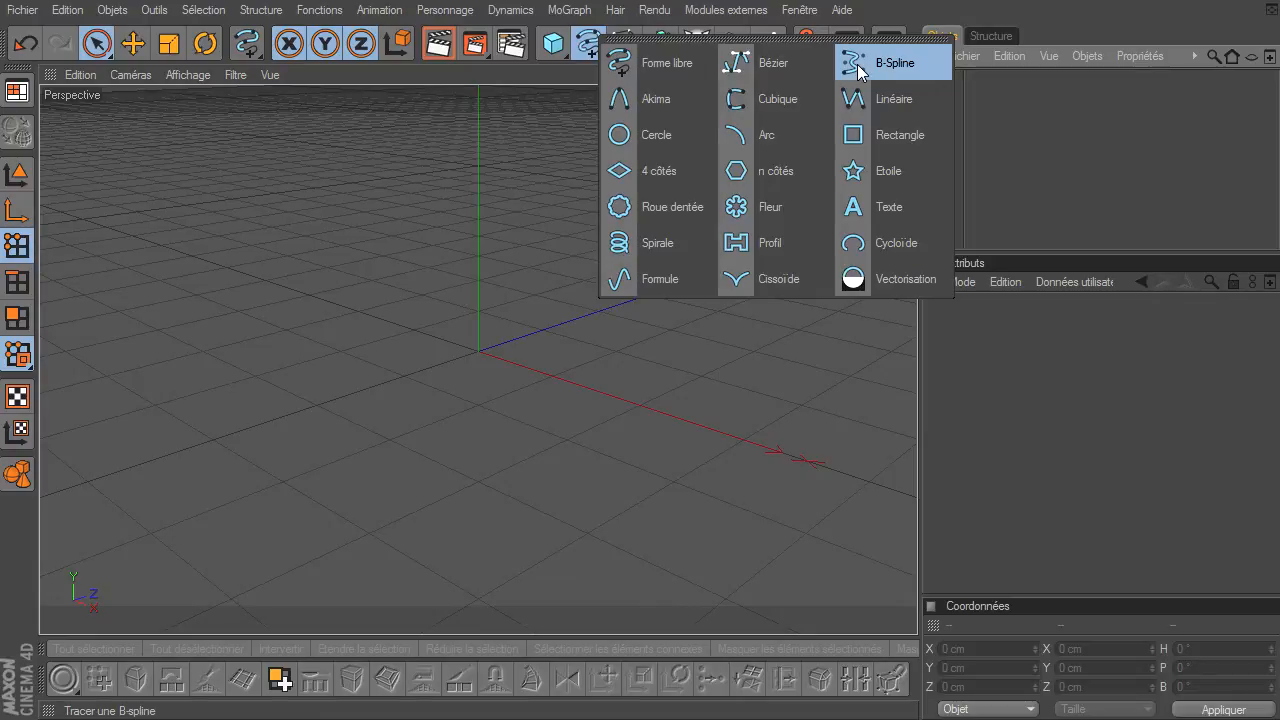
click(918, 101)
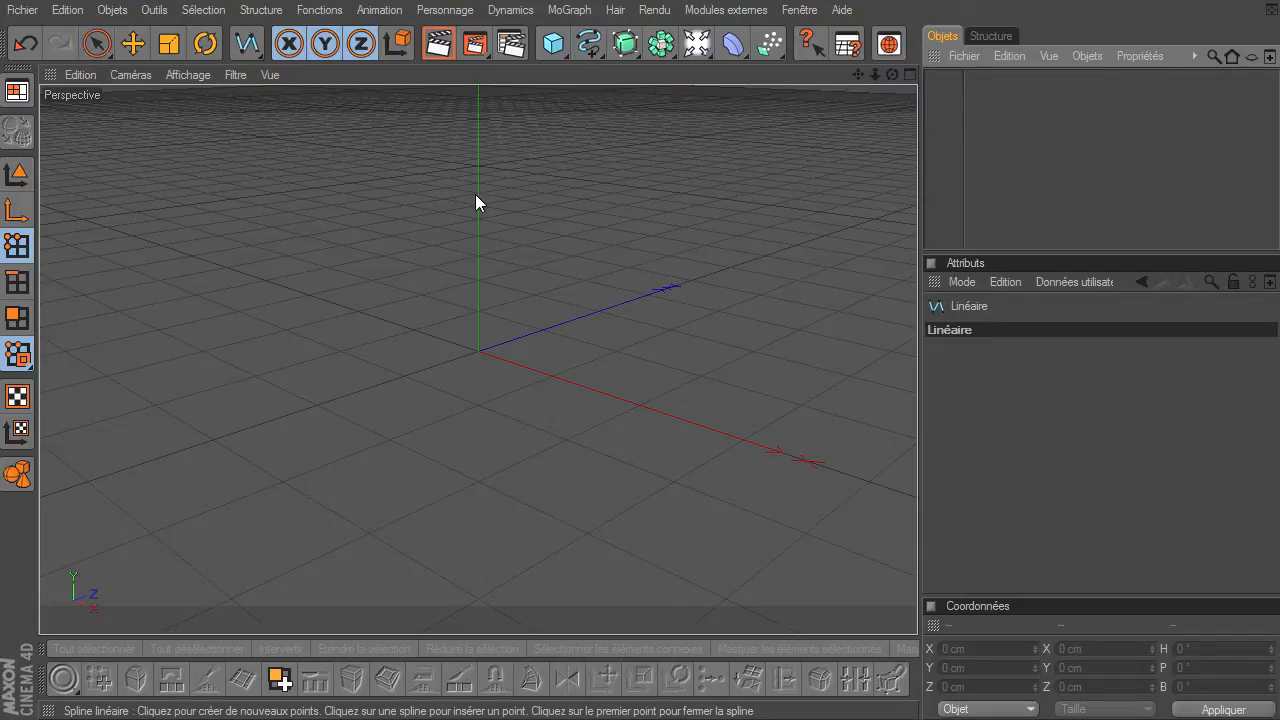
click(909, 74)
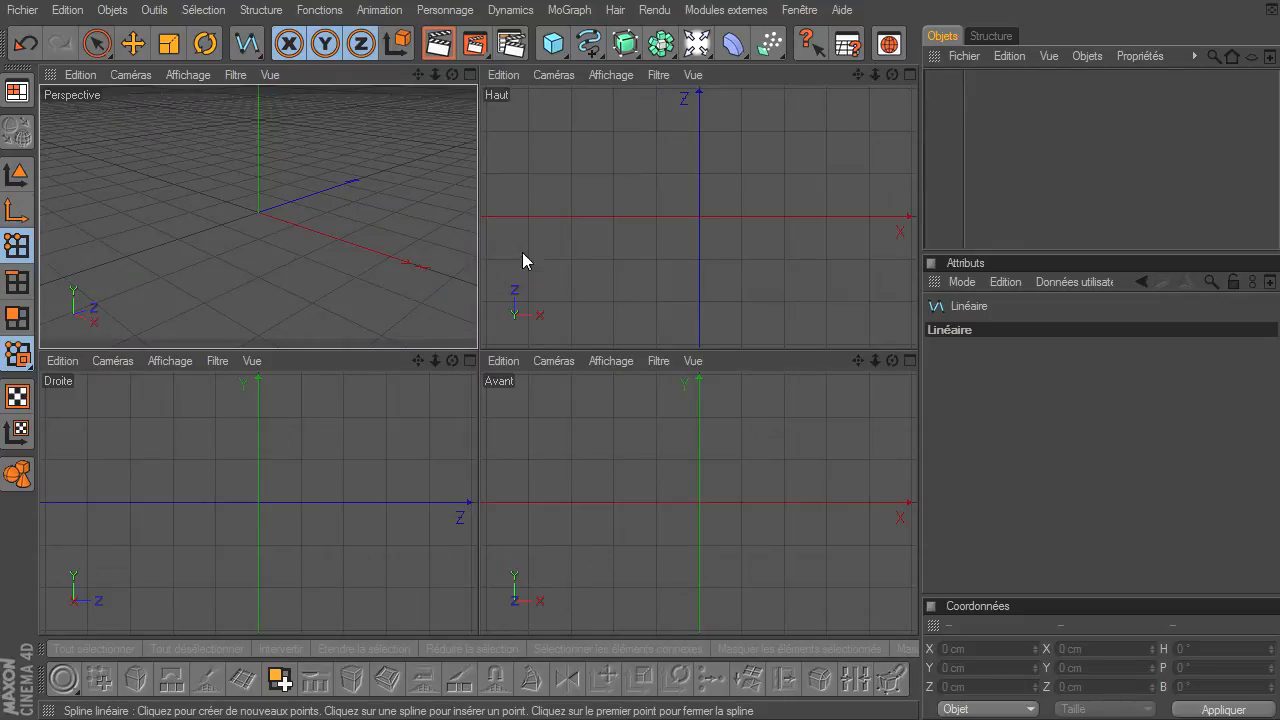
click(469, 361)
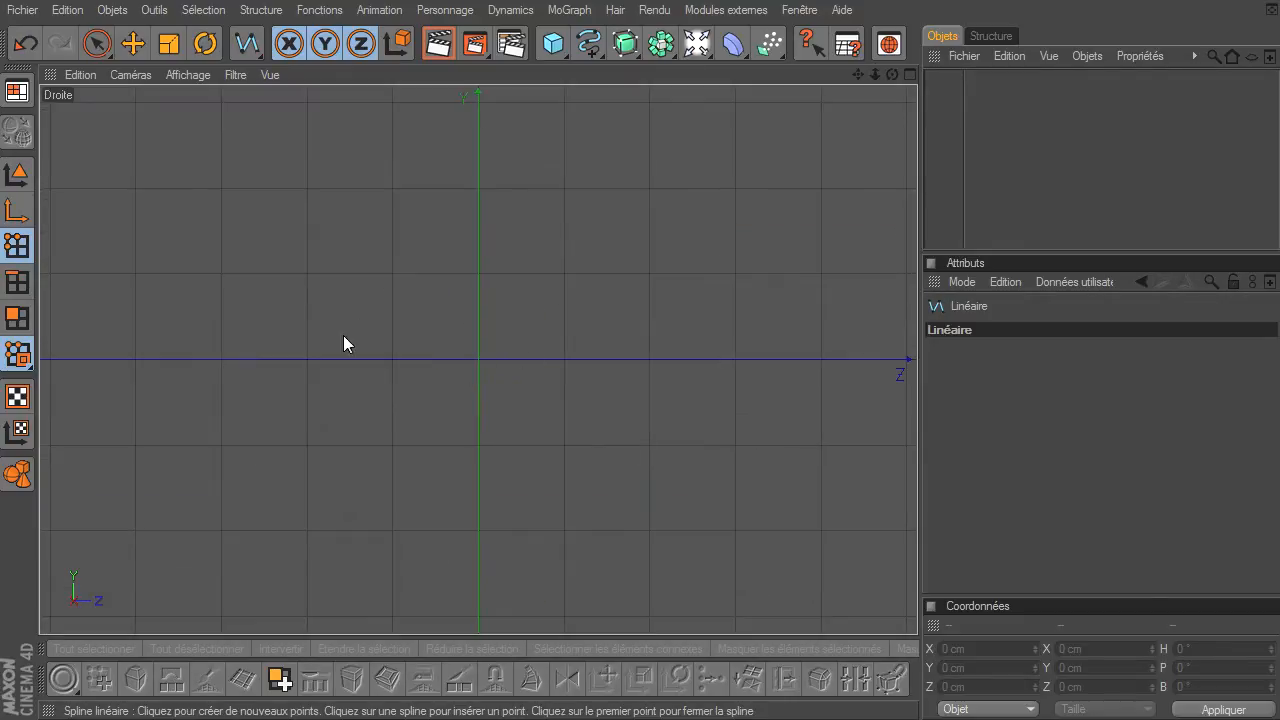
drag(857, 74, 849, 212)
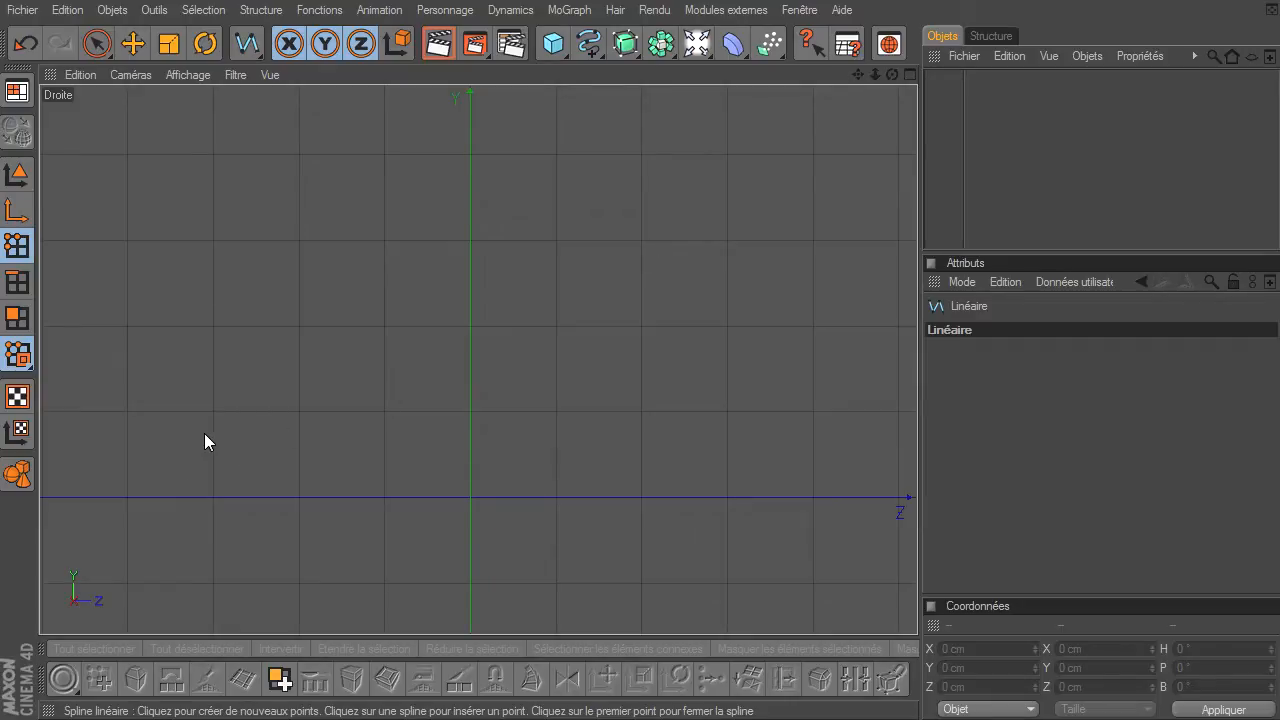
click(100, 481)
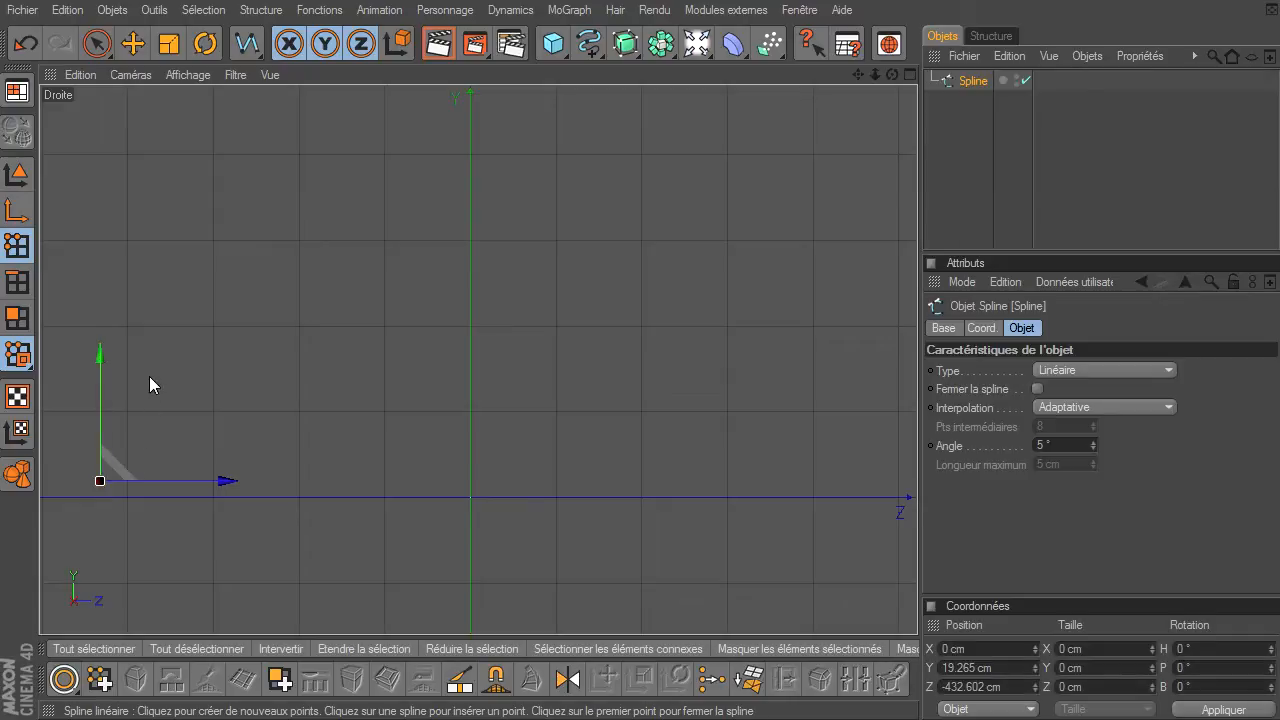
click(120, 441)
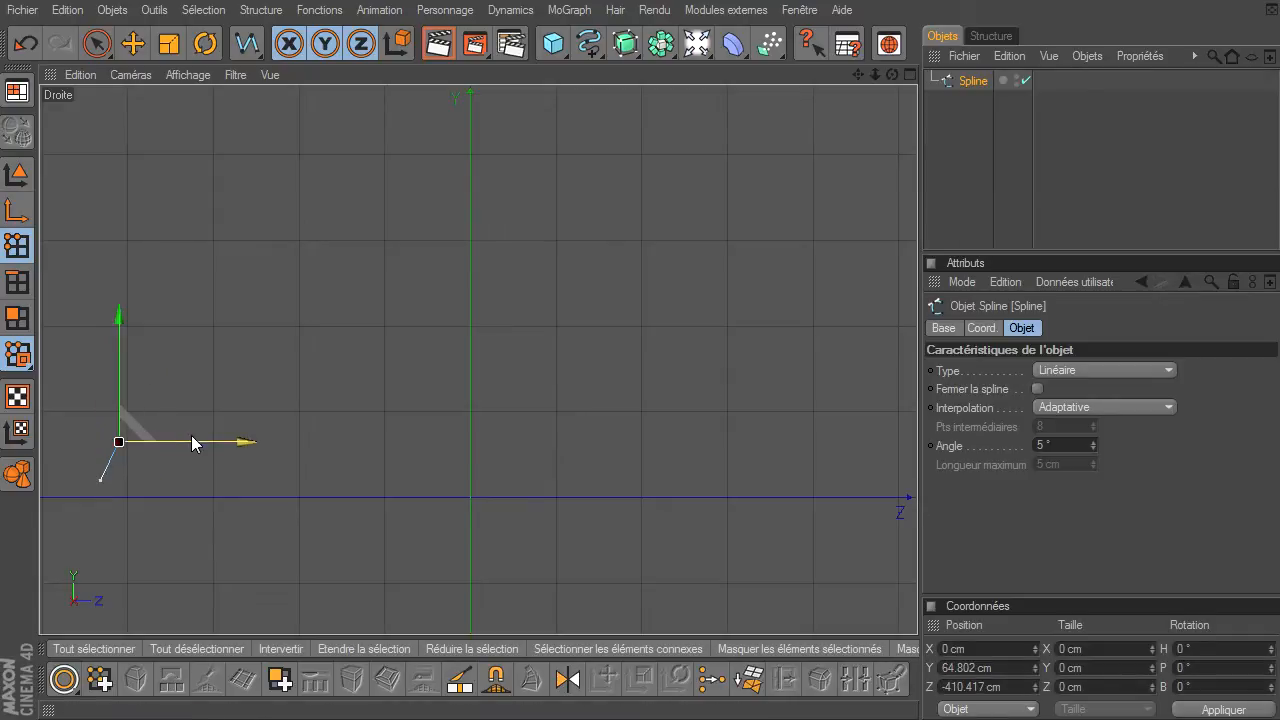
click(235, 421)
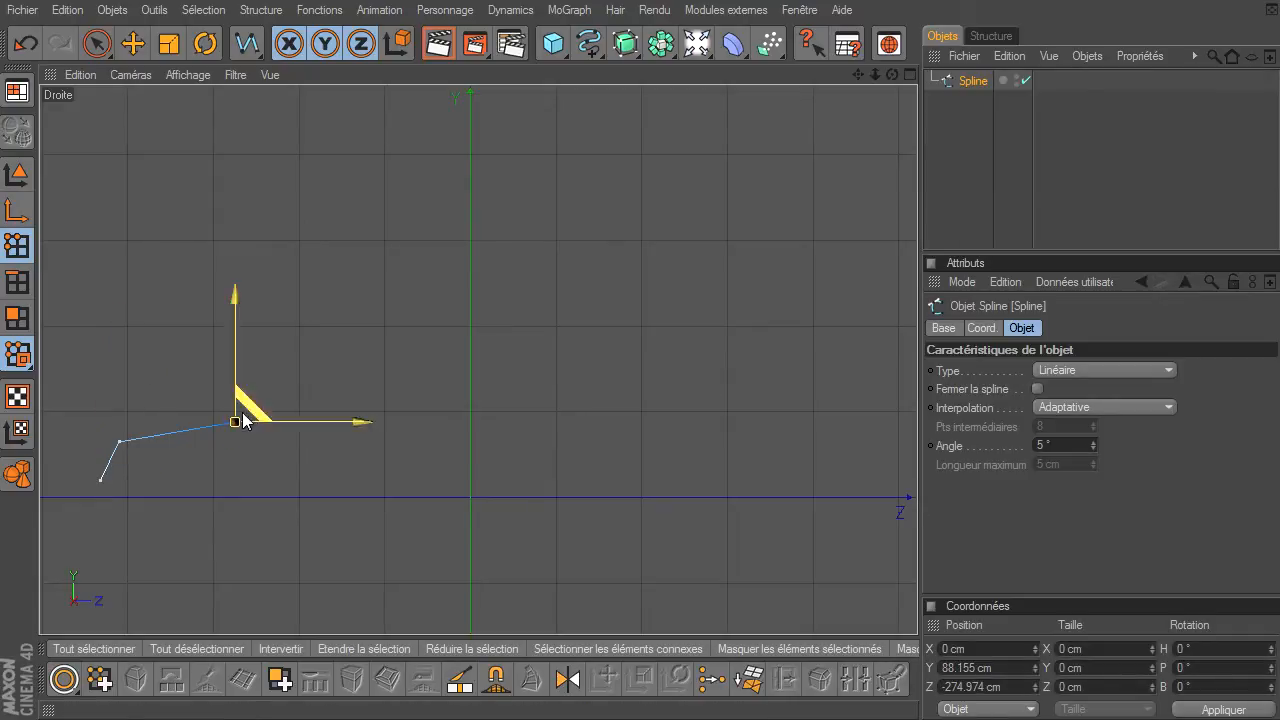
click(312, 299)
click(598, 297)
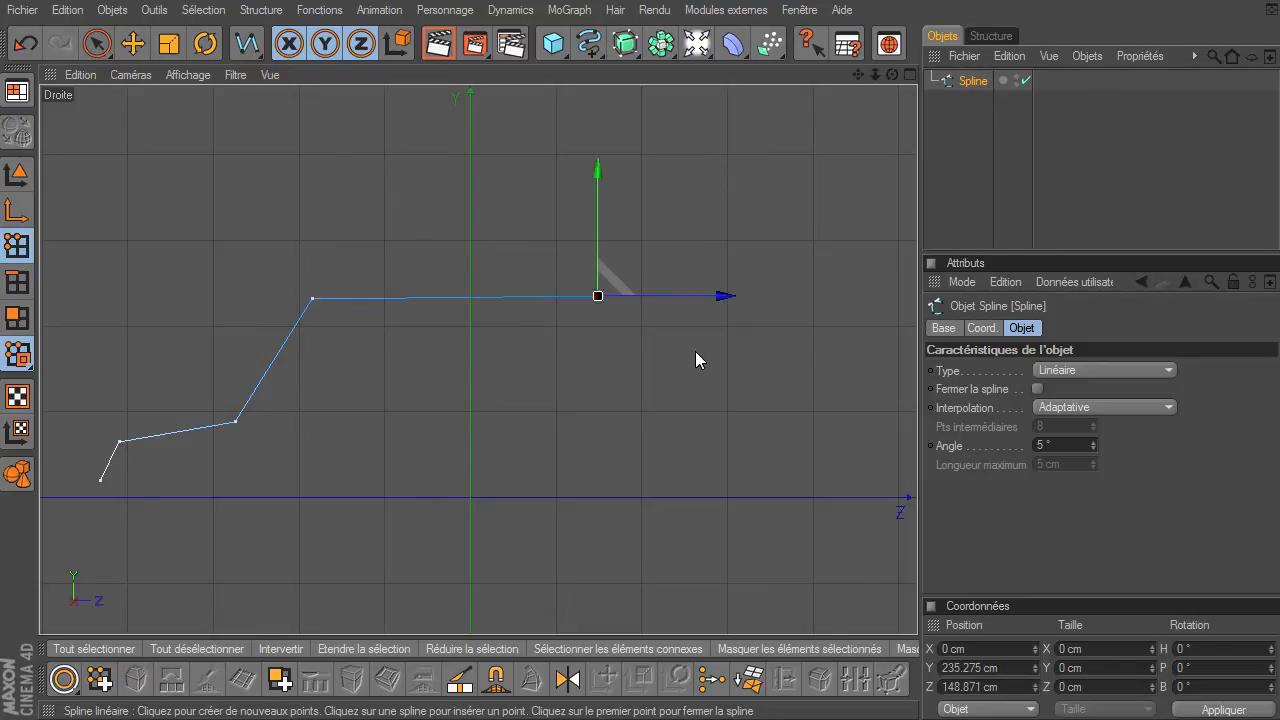
click(699, 378)
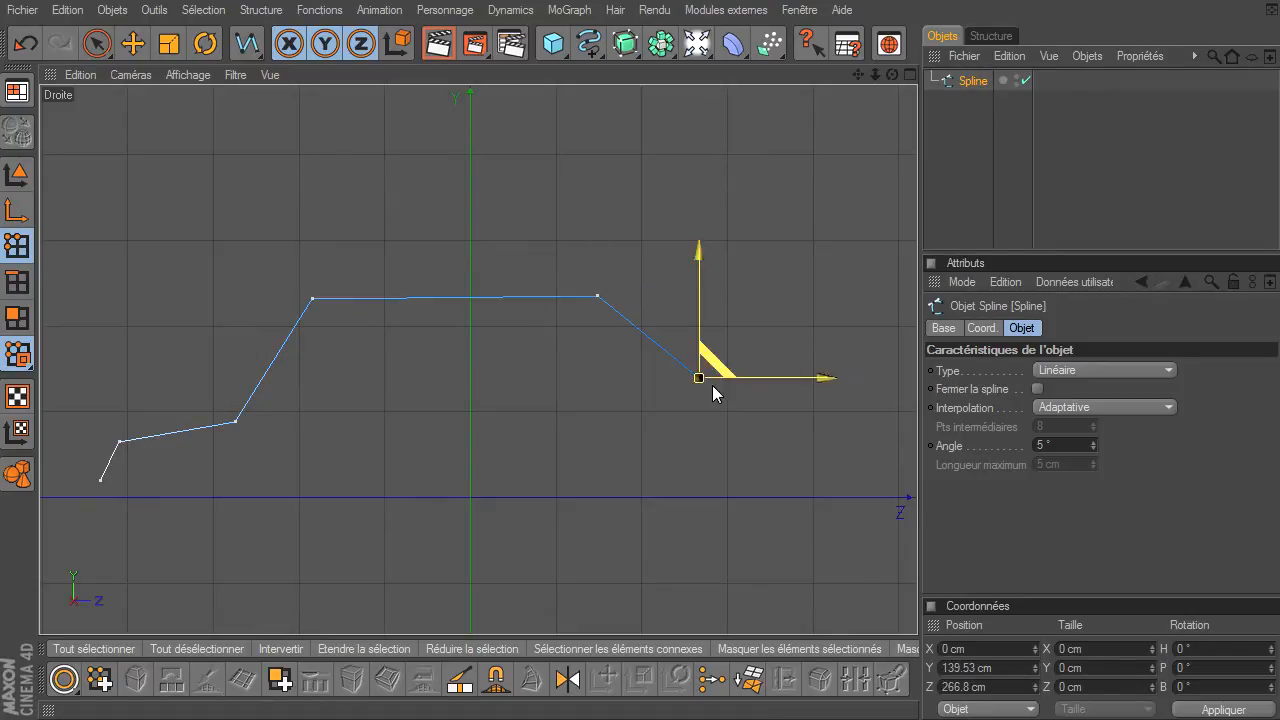
click(880, 410)
click(909, 475)
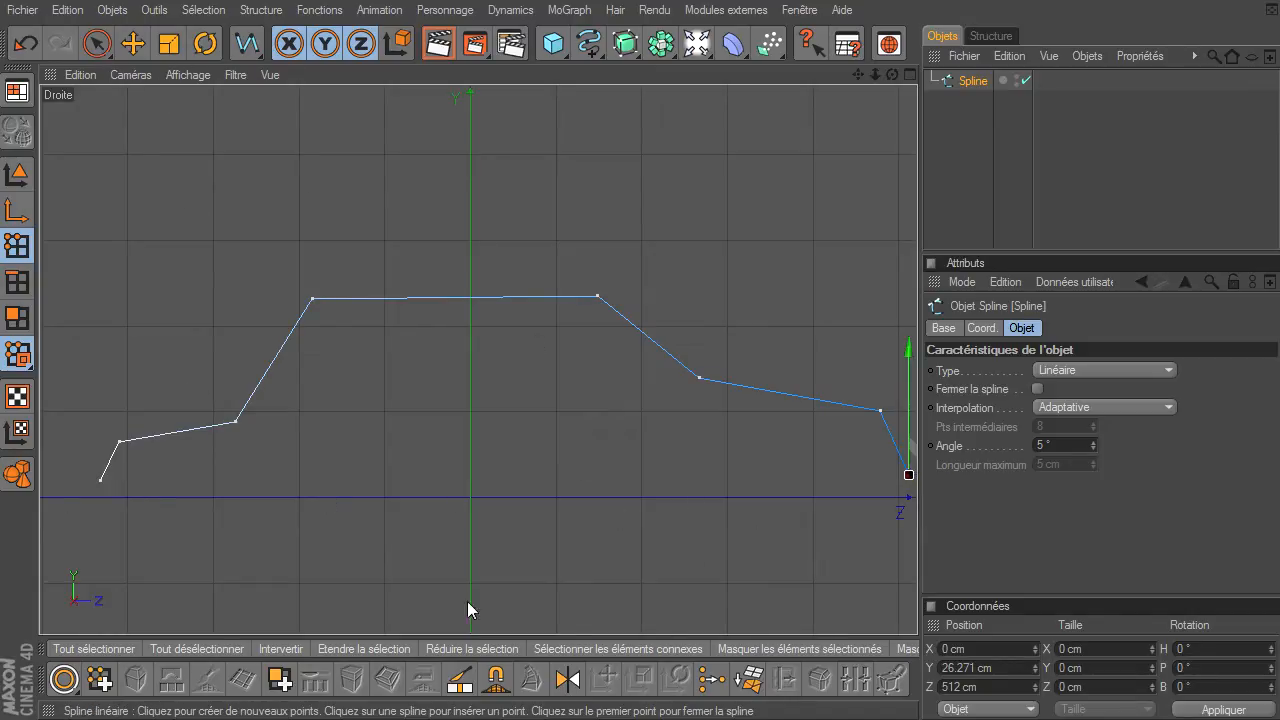
Switch from the Linear spline tool to the selection brush and deselect the spline's points
click(95, 52)
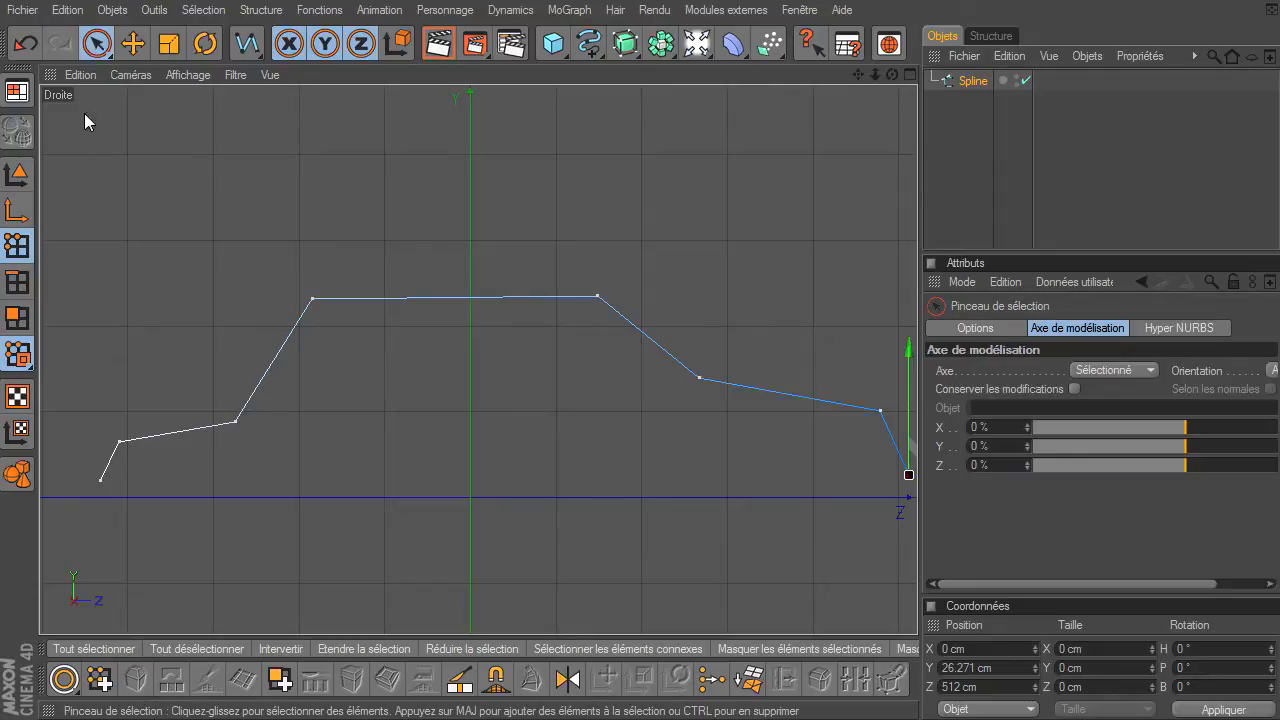
click(551, 192)
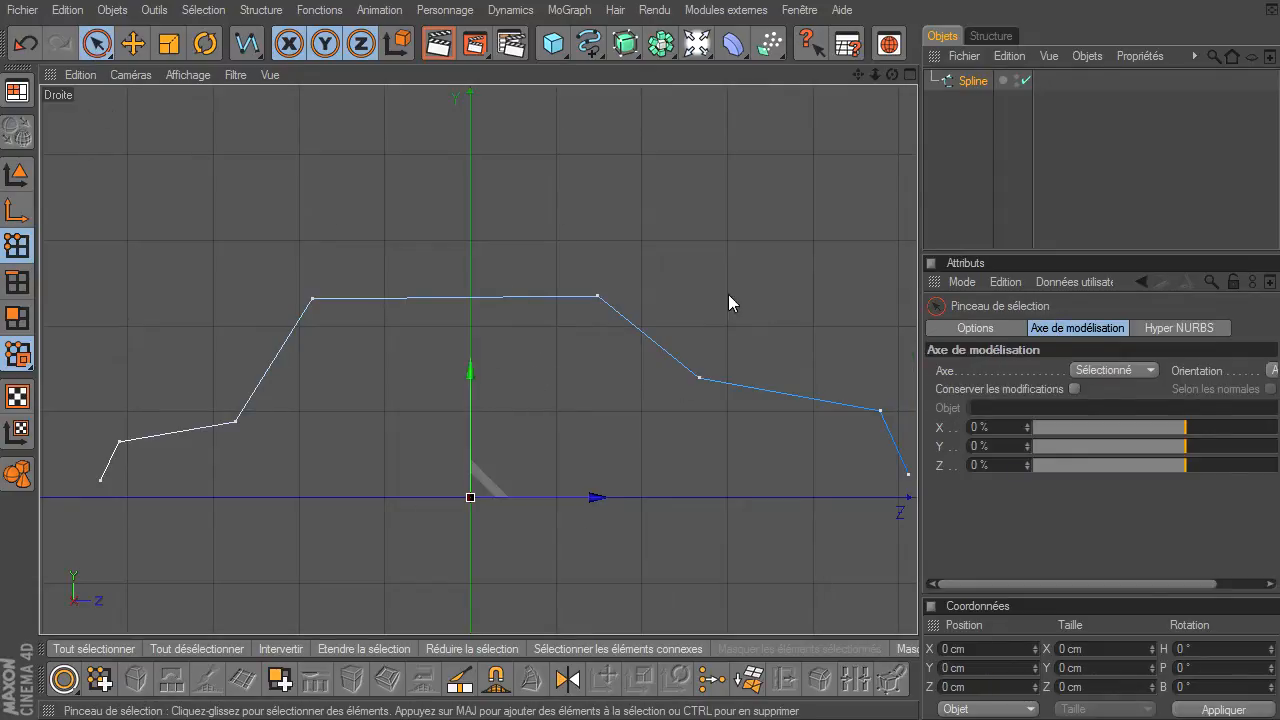
drag(860, 71, 831, 82)
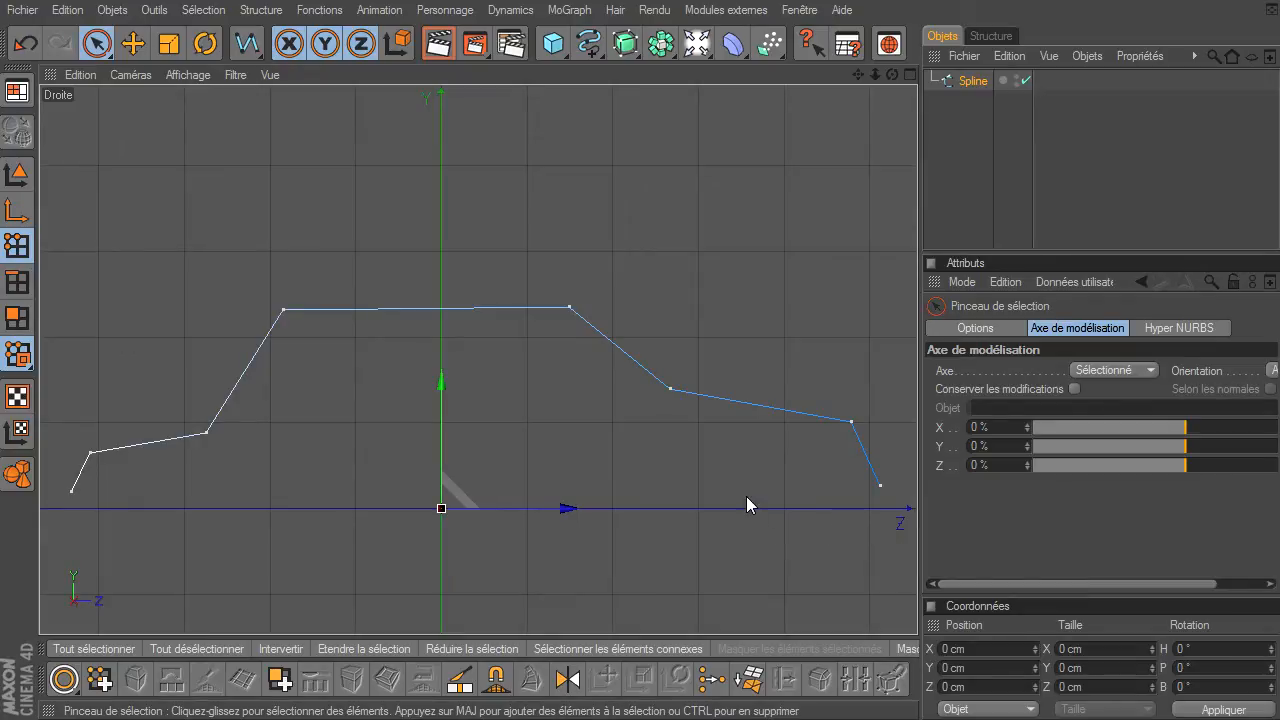
click(112, 10)
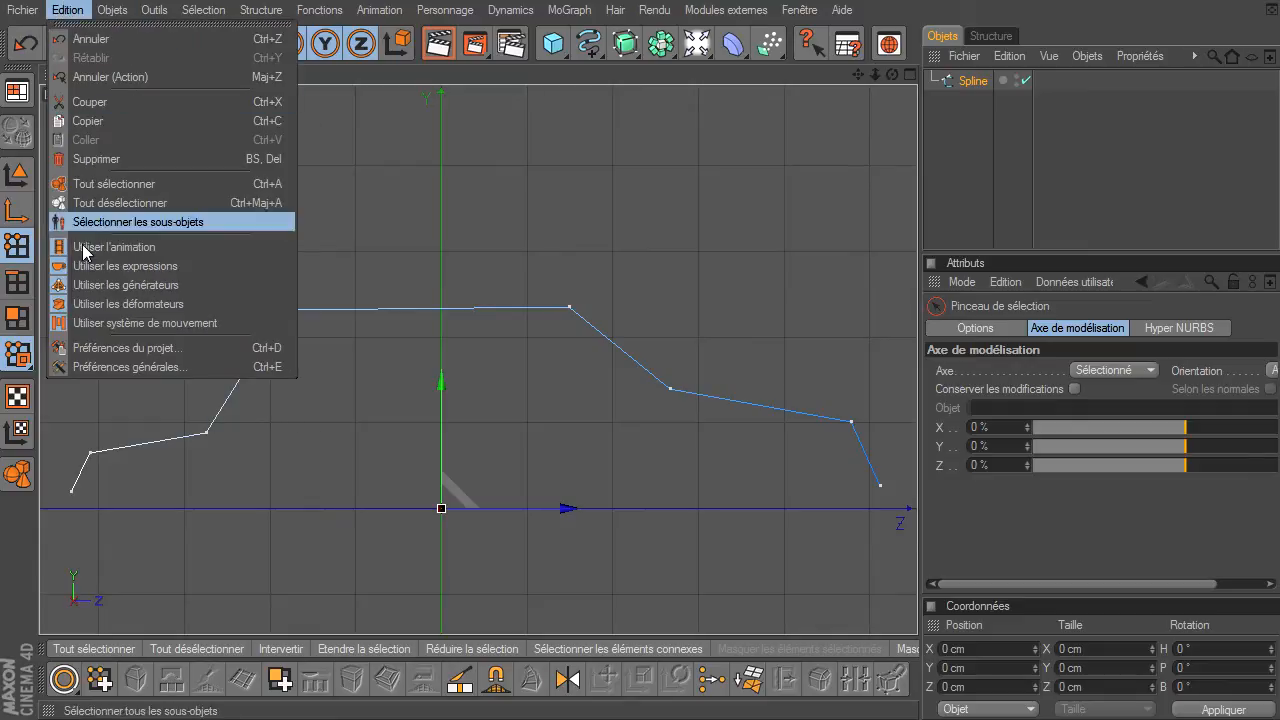
click(669, 552)
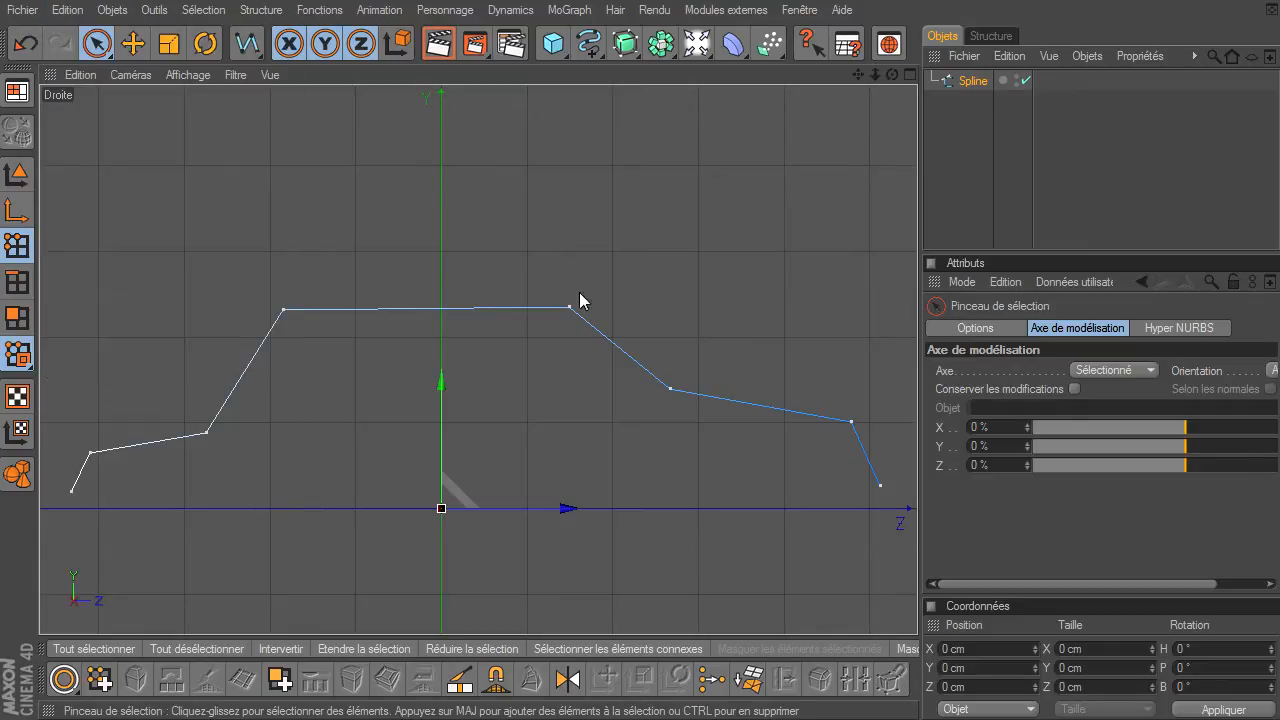
drag(857, 74, 914, 508)
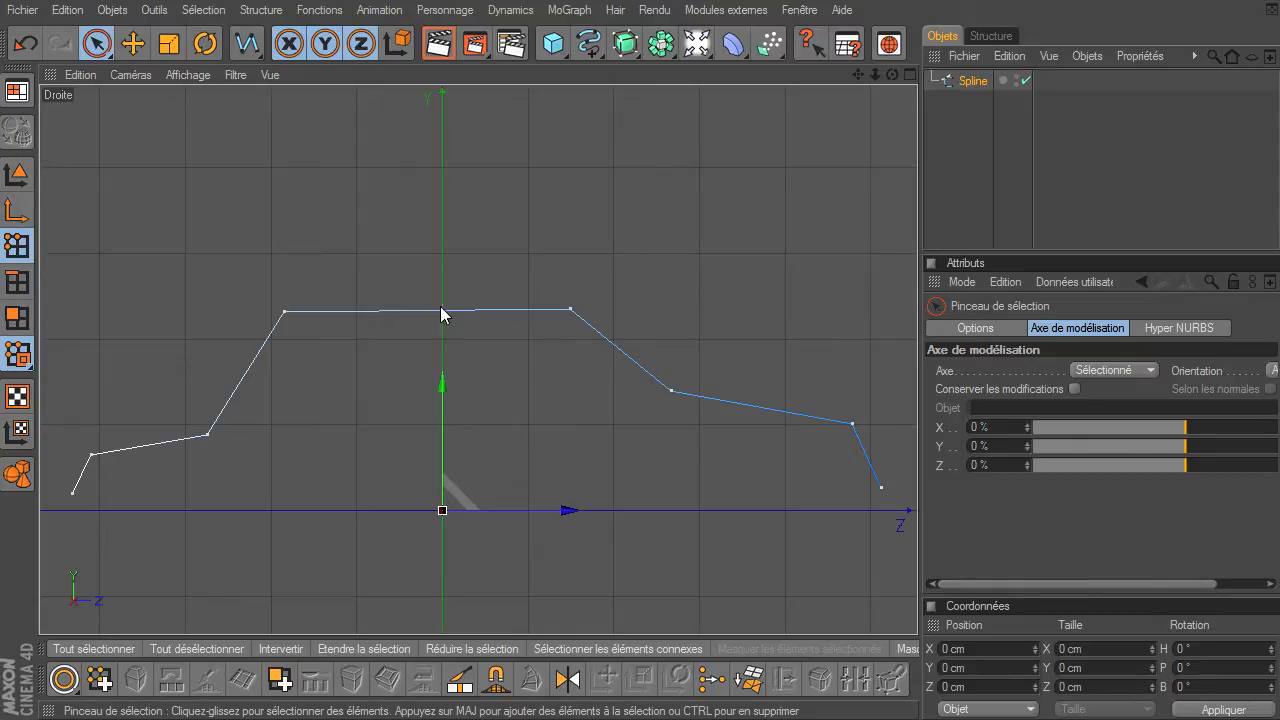
click(595, 50)
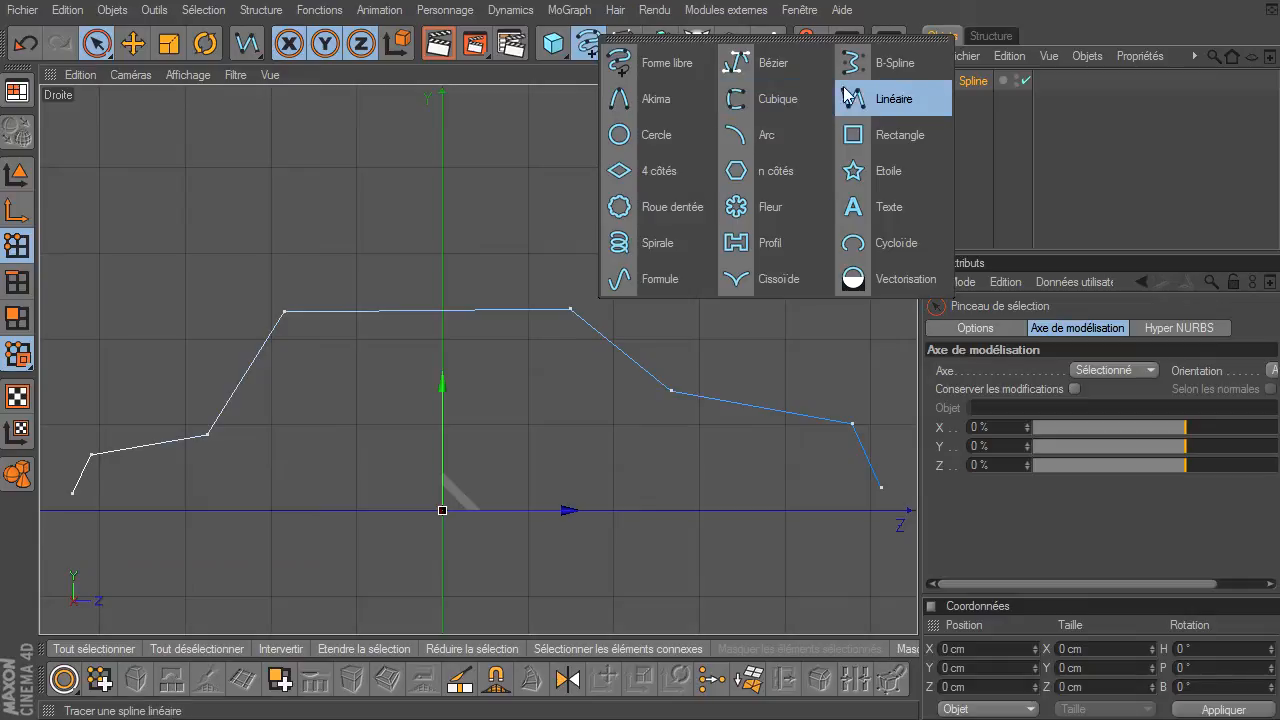
Show the car-profile spline's object properties and try the Cubique and Akima types on it
click(966, 81)
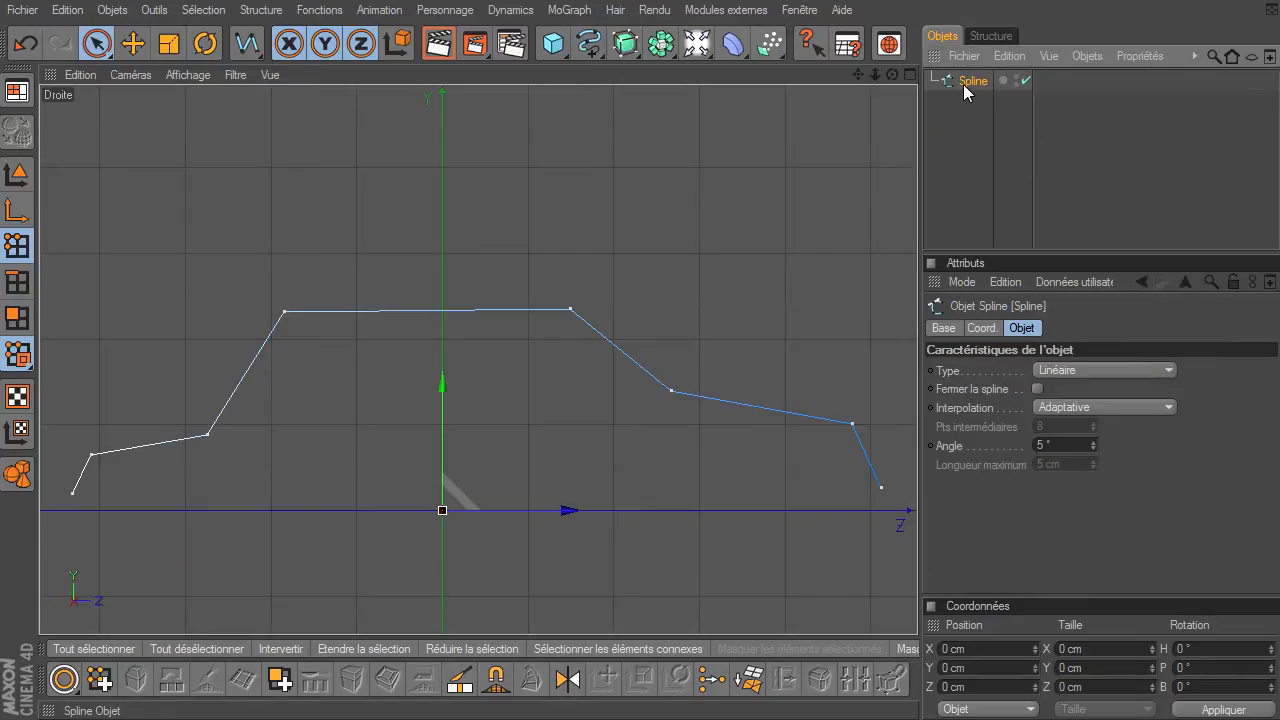
click(1070, 370)
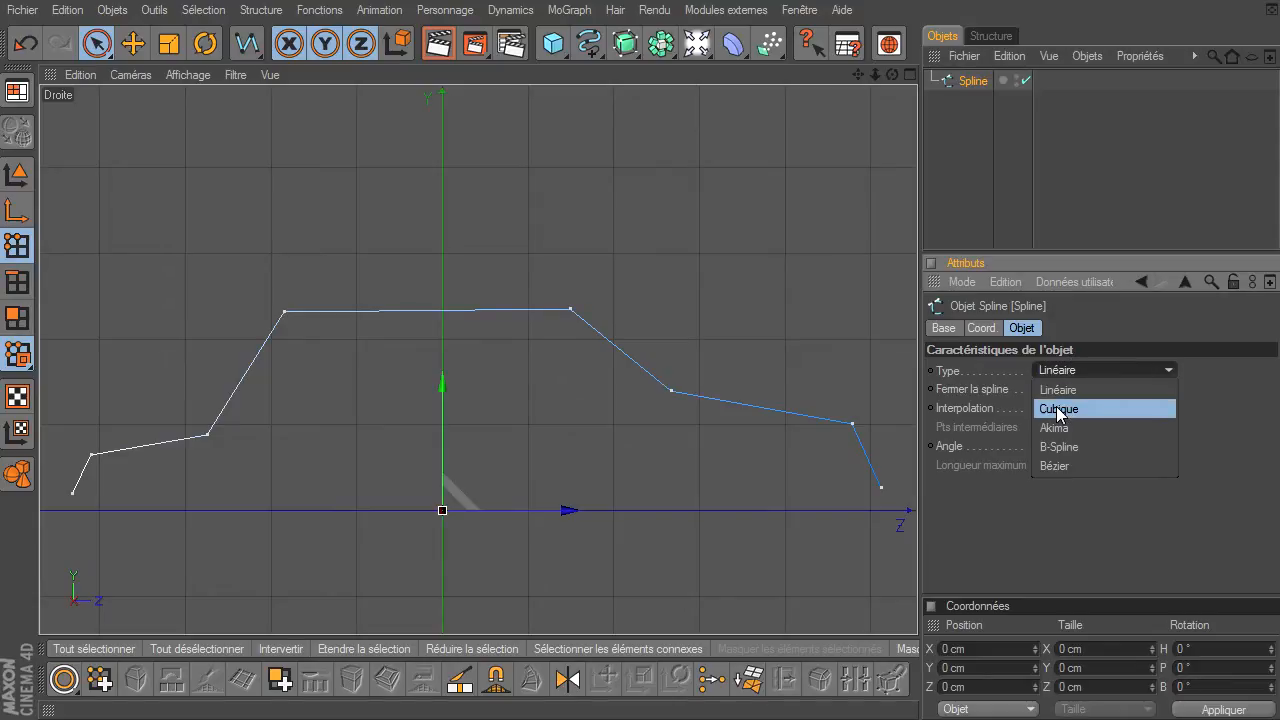
click(1058, 410)
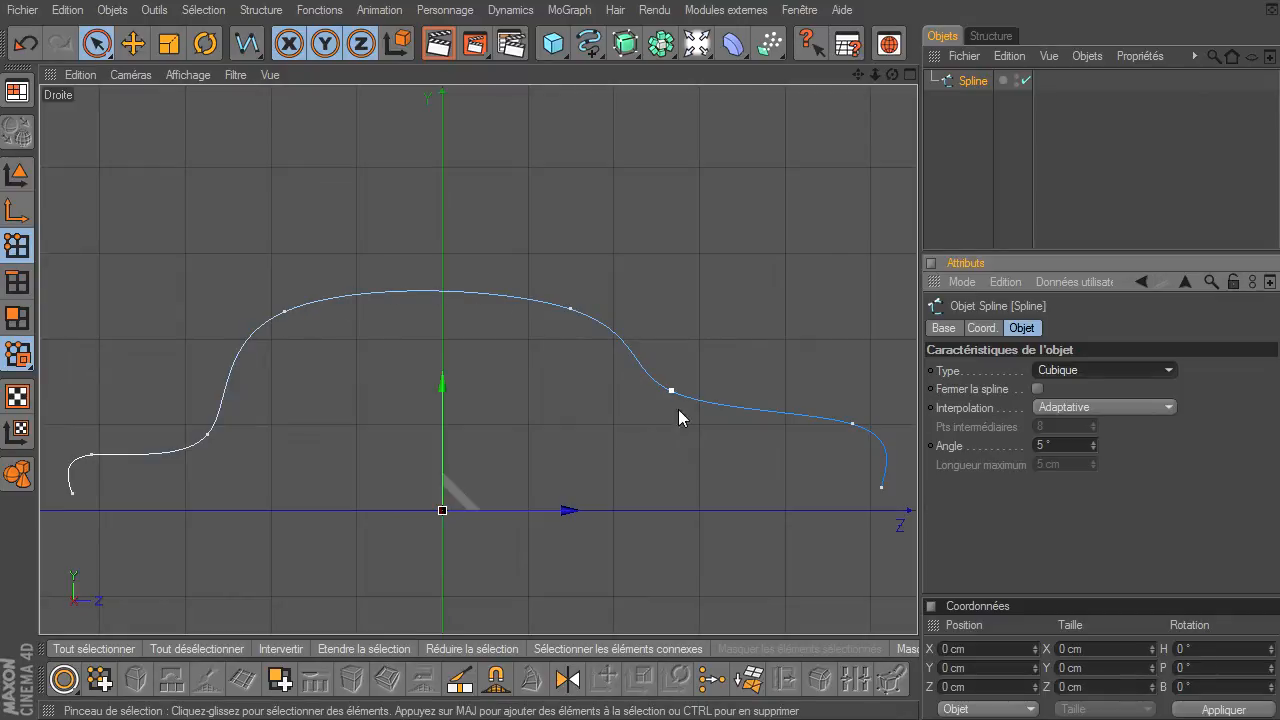
click(1104, 368)
click(1080, 429)
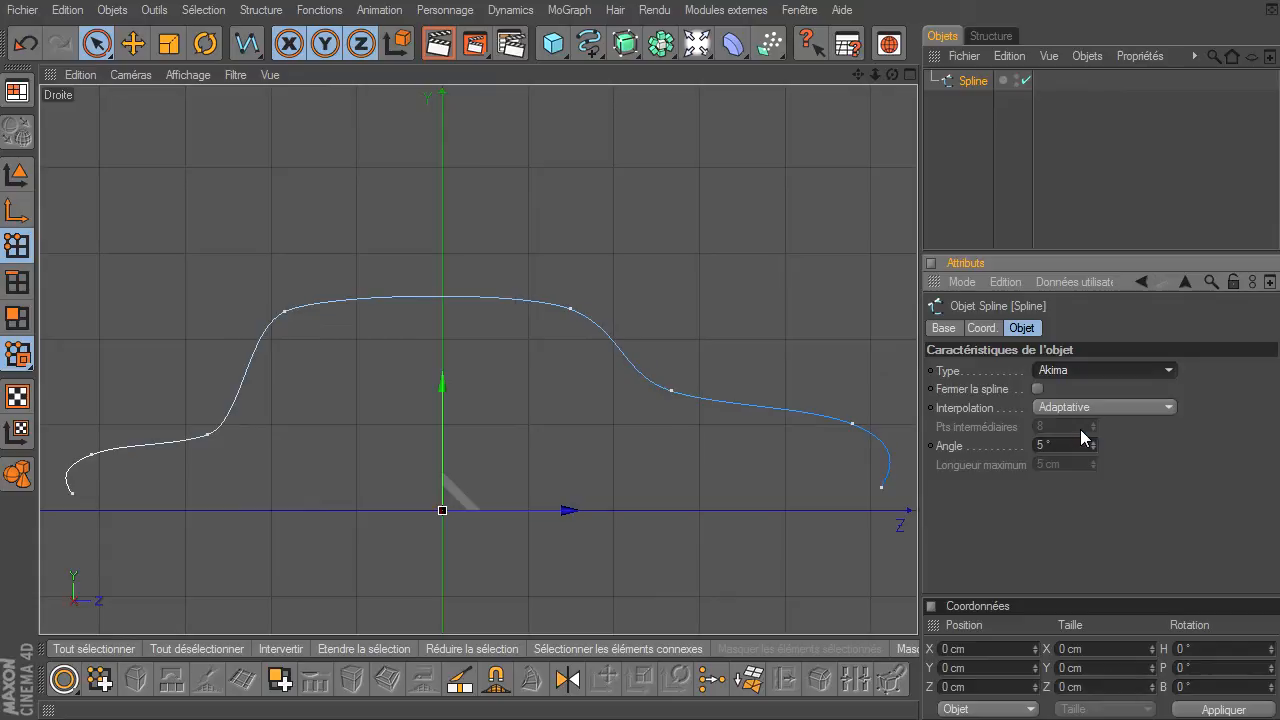
Try the B-Spline type on the car-profile spline, followed by the Bézier type
click(1096, 372)
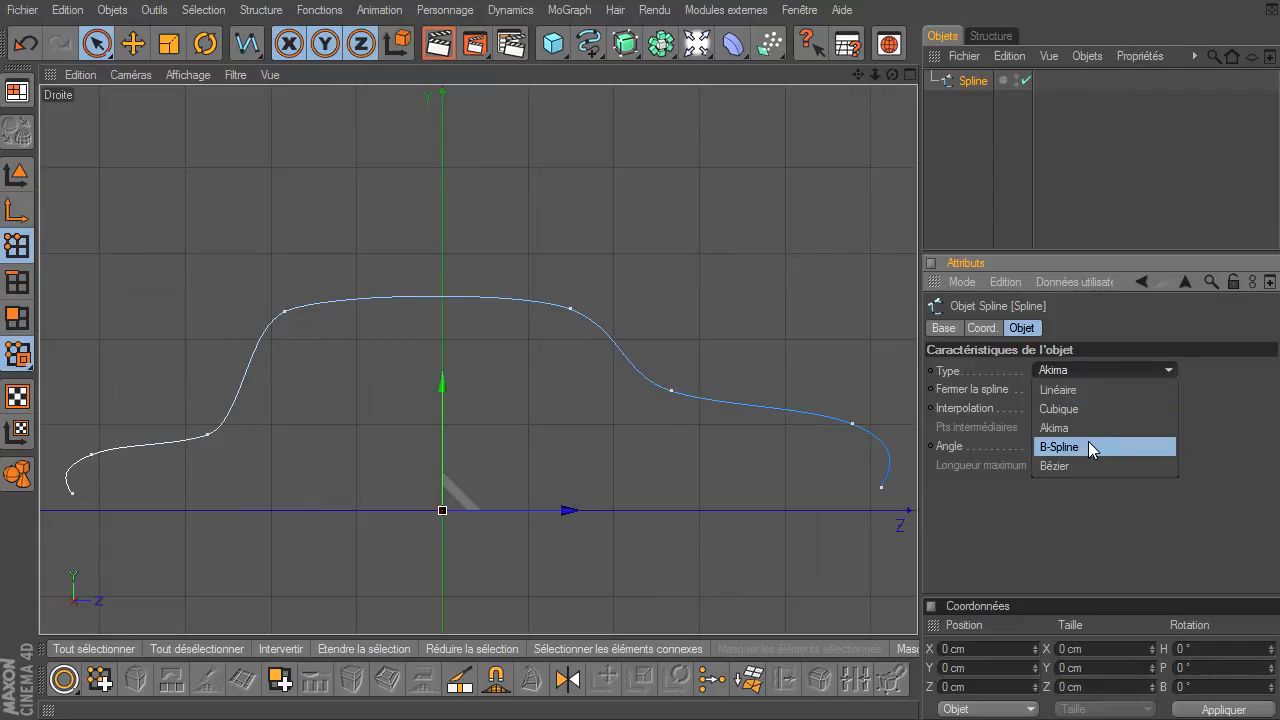
click(1088, 448)
click(1102, 370)
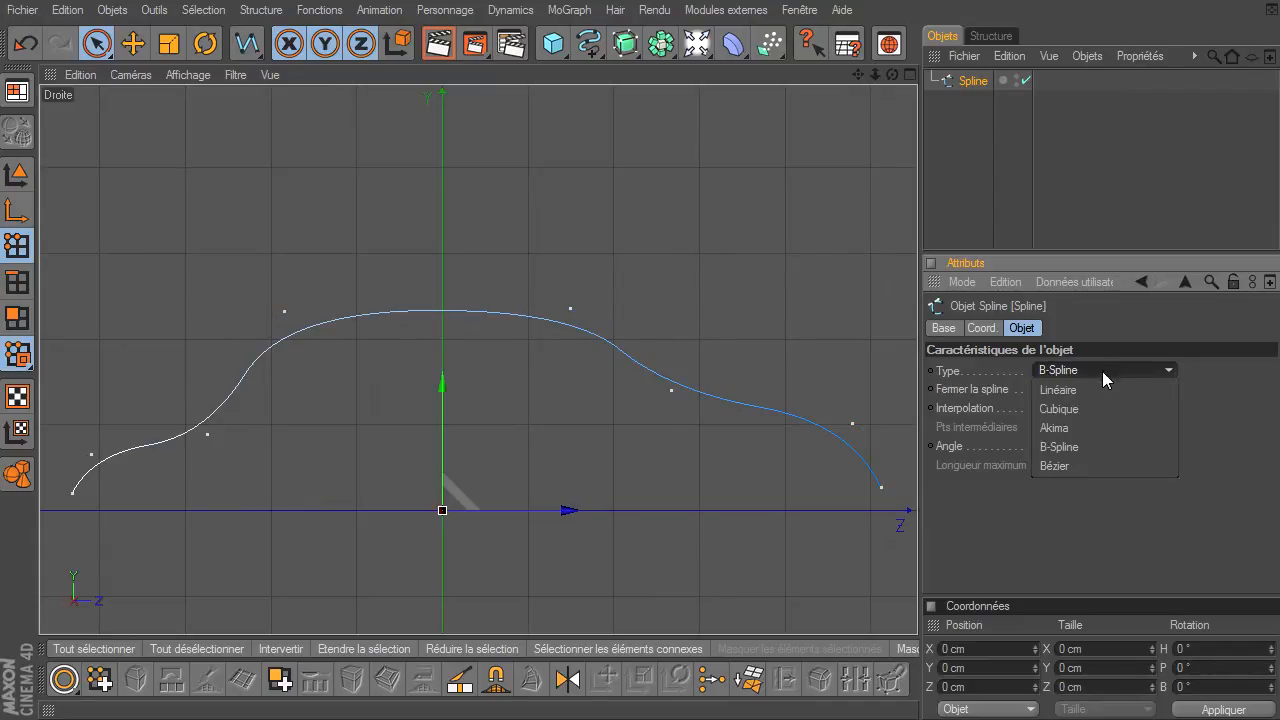
click(1085, 463)
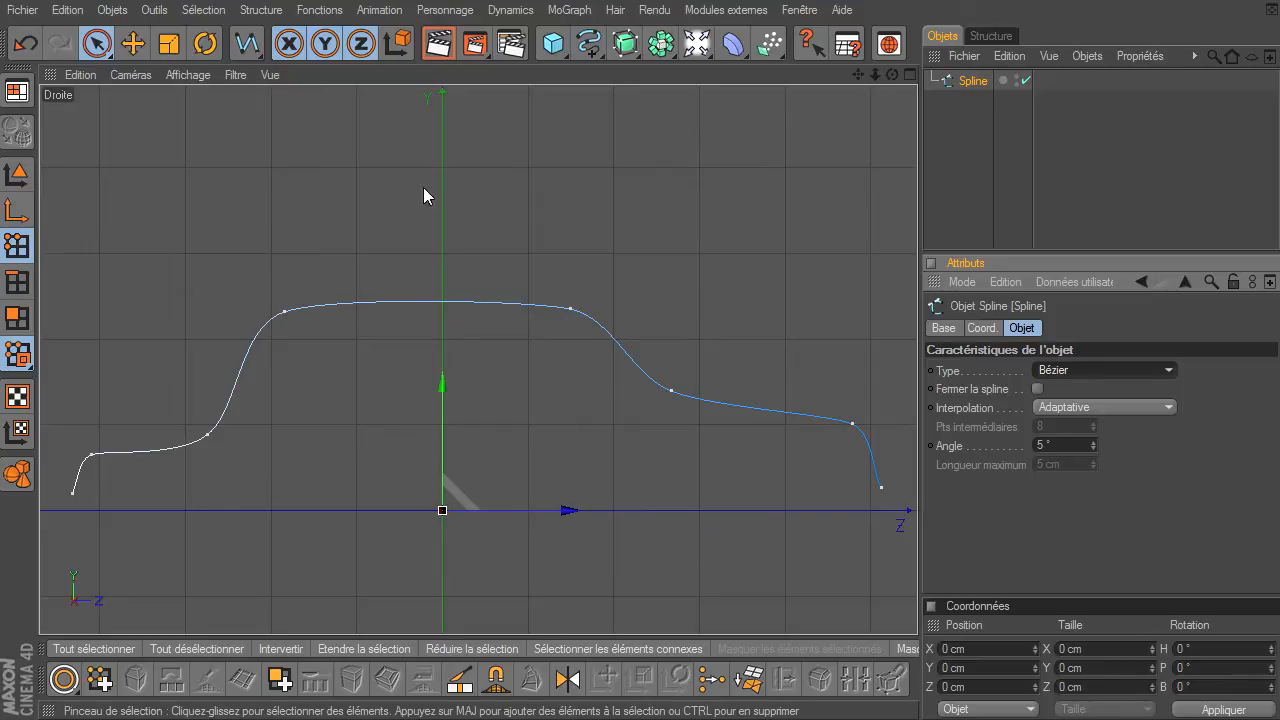
click(589, 43)
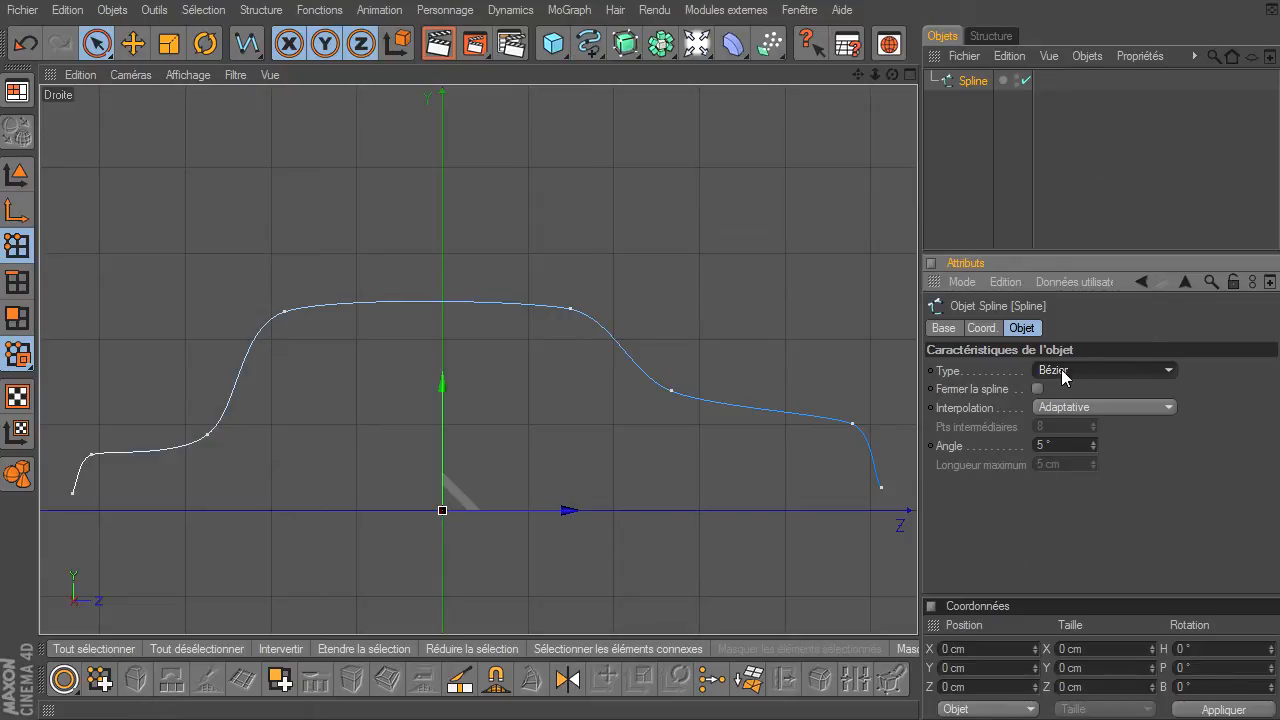
Switch the spline's type to Linéaire and back to Bézier to compare the two shapes
click(1062, 370)
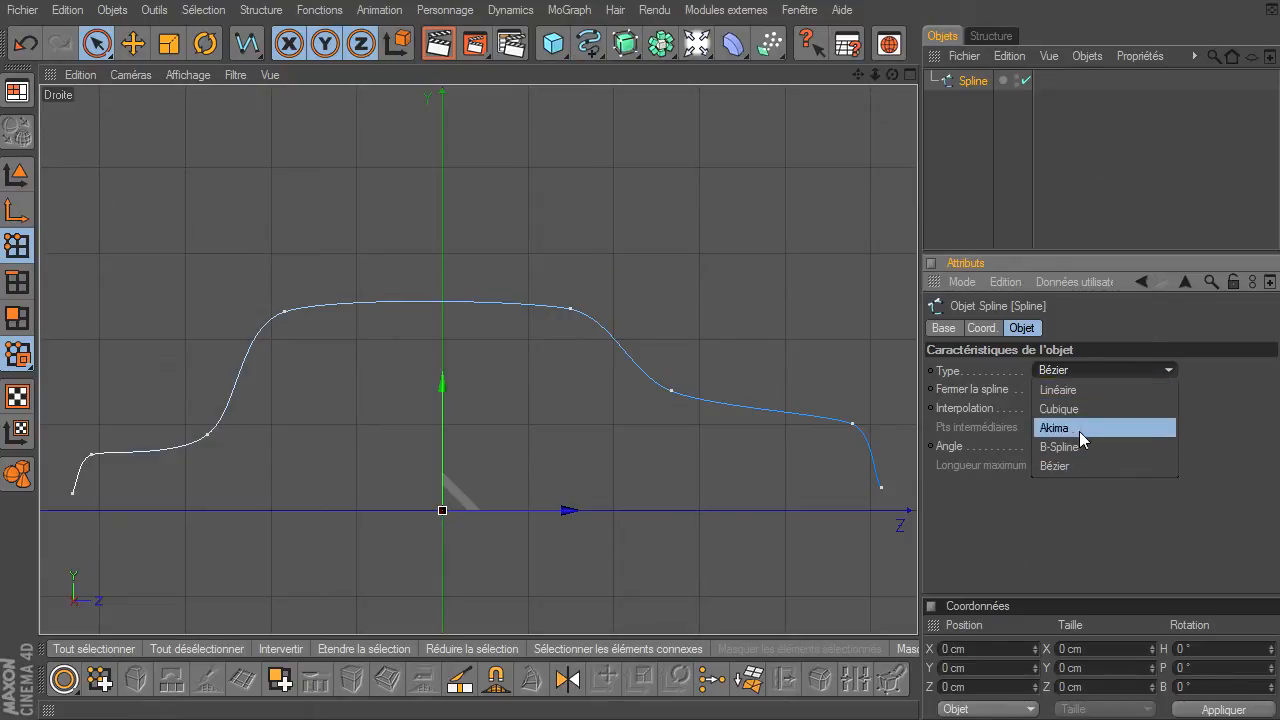
click(1091, 389)
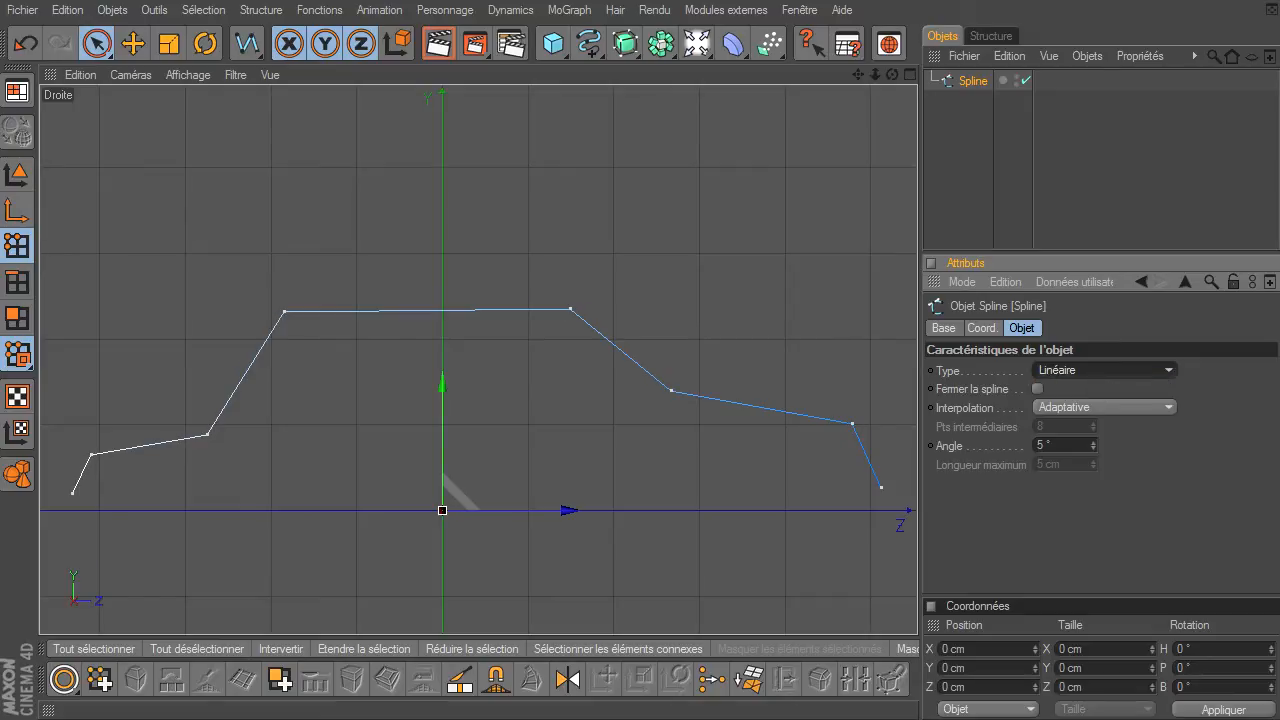
click(1117, 369)
click(1116, 460)
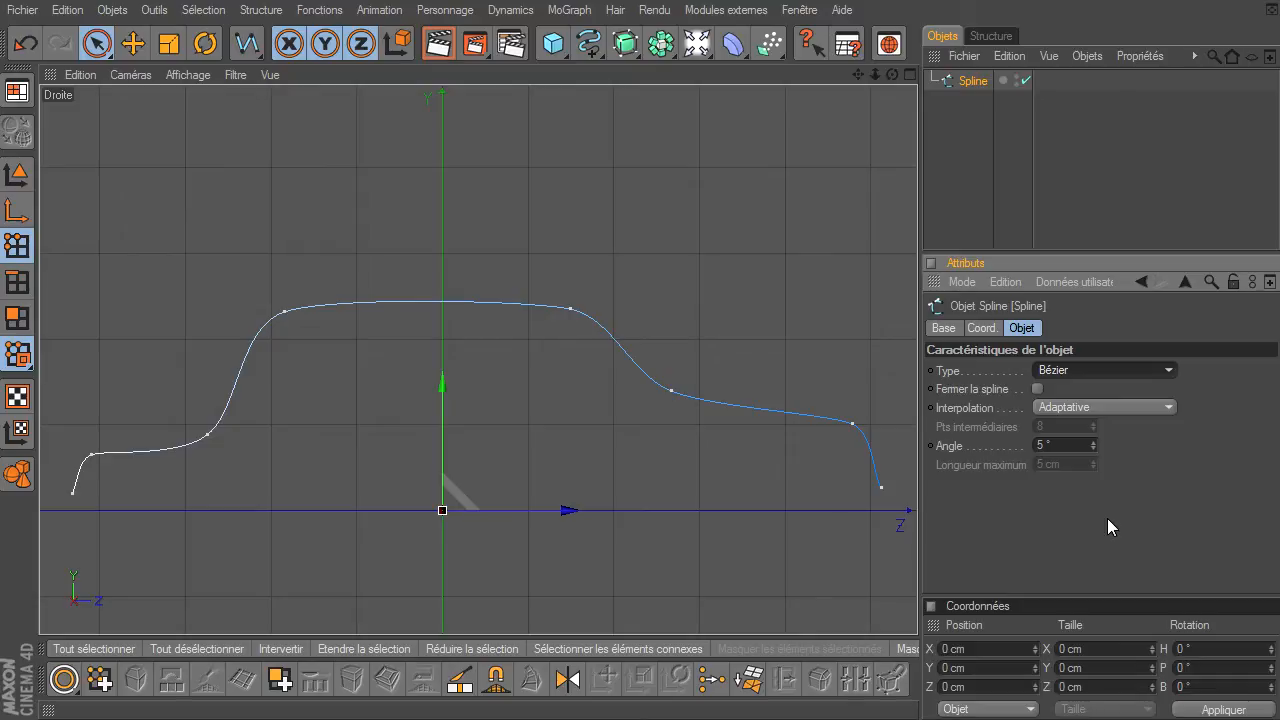
Try the Sans and Naturelle interpolation modes on the Bézier spline
click(1077, 411)
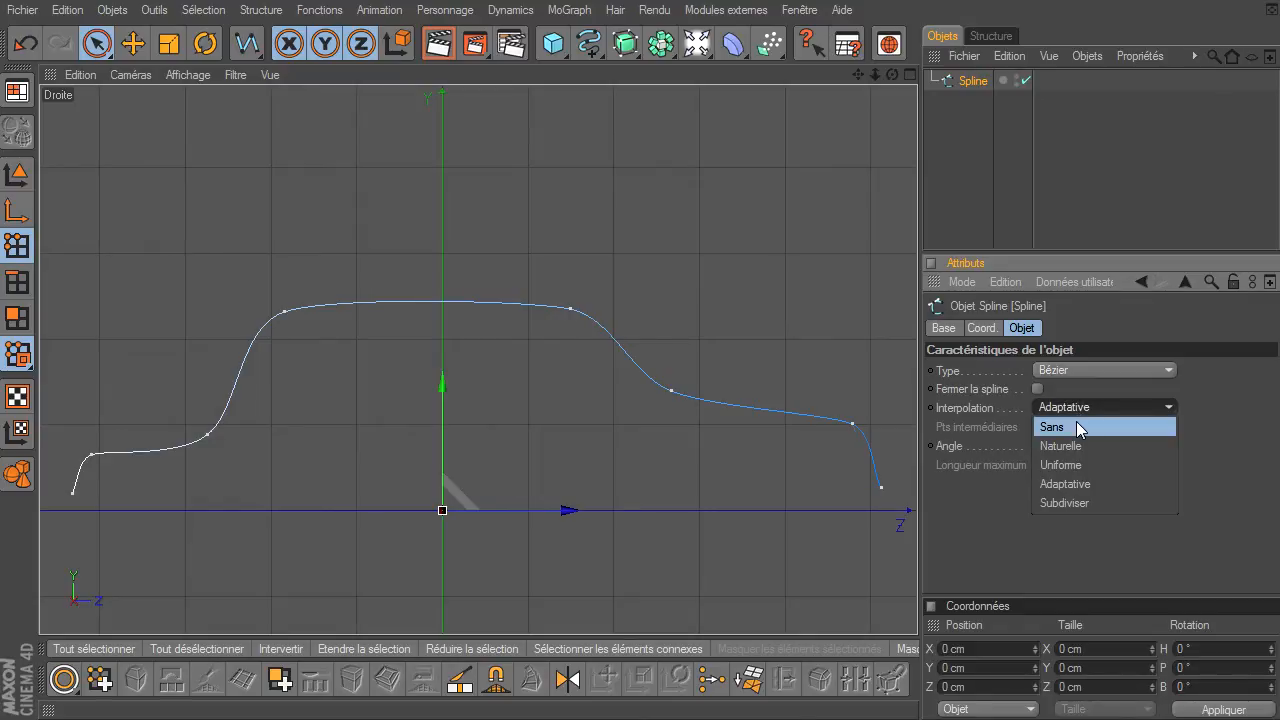
click(1076, 421)
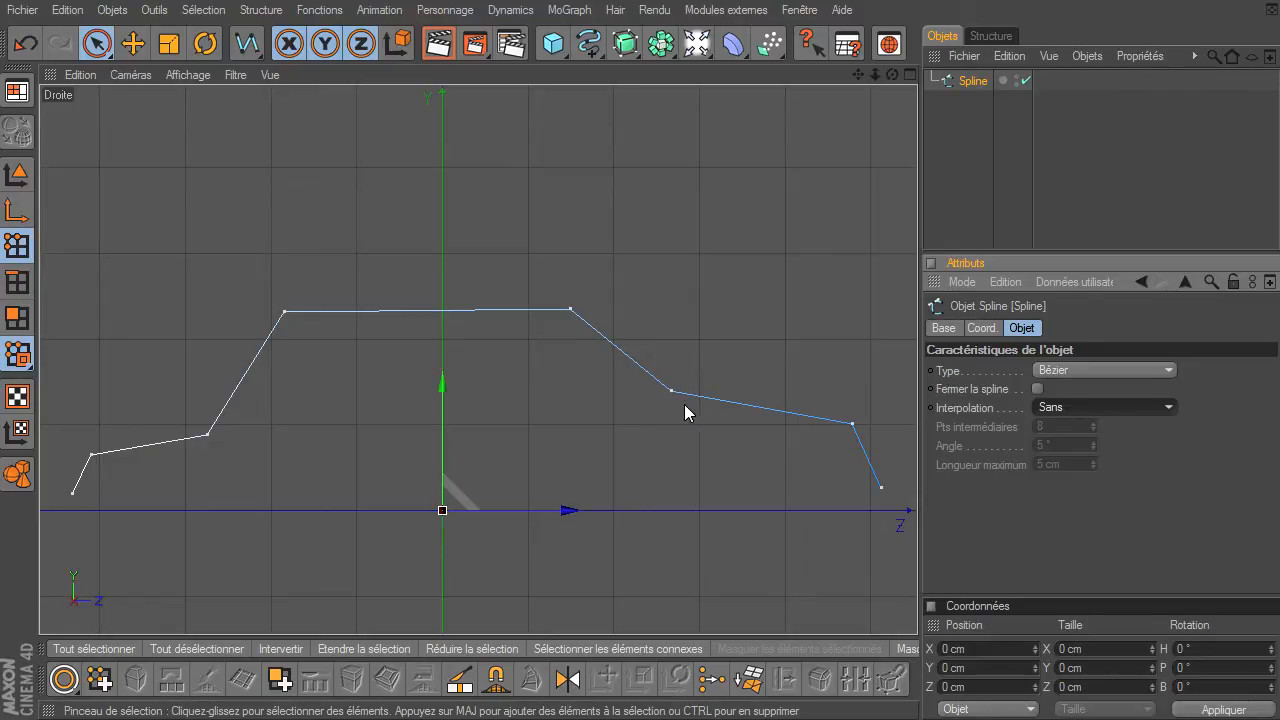
click(1124, 408)
click(1127, 446)
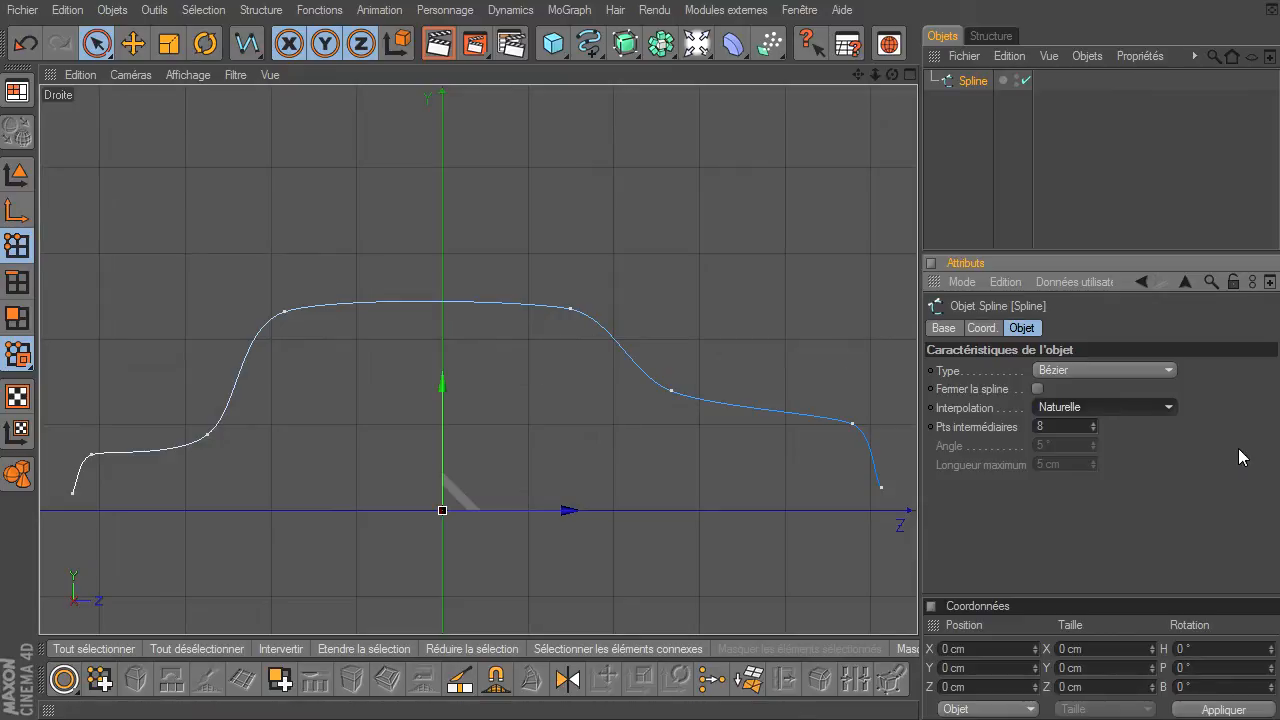
Try the Uniforme and Adaptative interpolation modes on the Bézier spline
click(1143, 409)
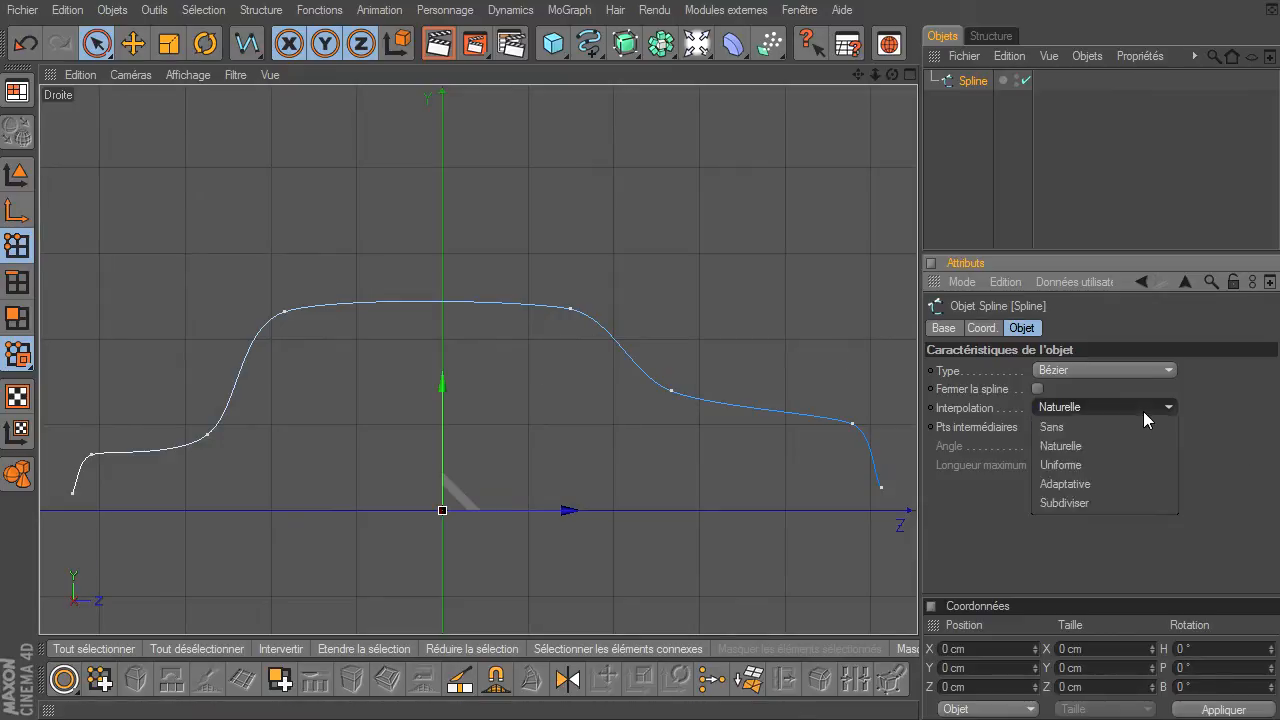
click(1127, 464)
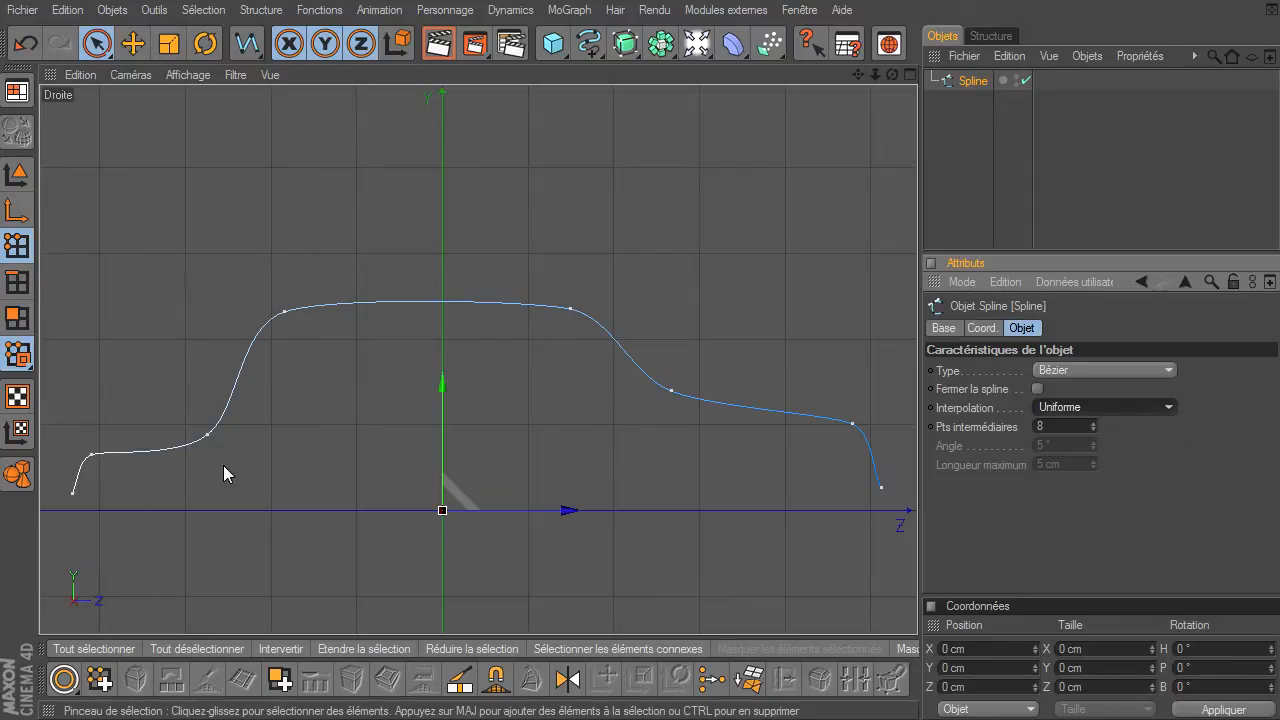
click(1167, 407)
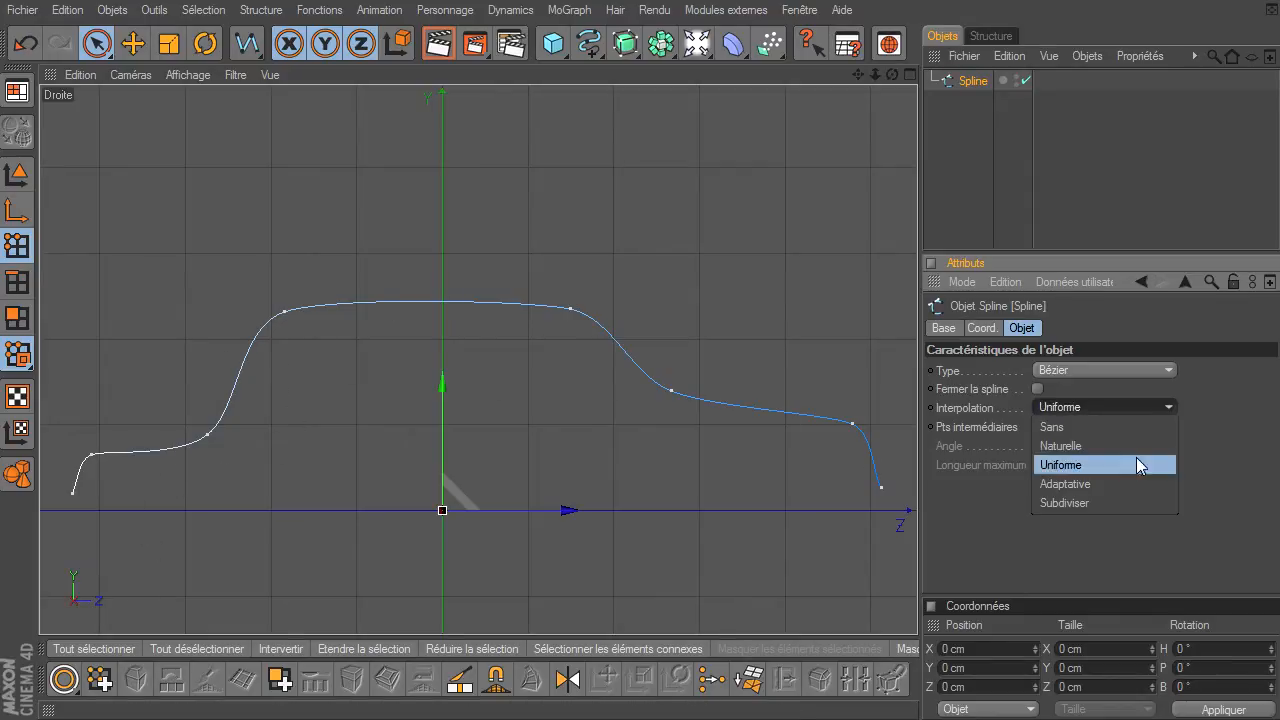
click(1119, 487)
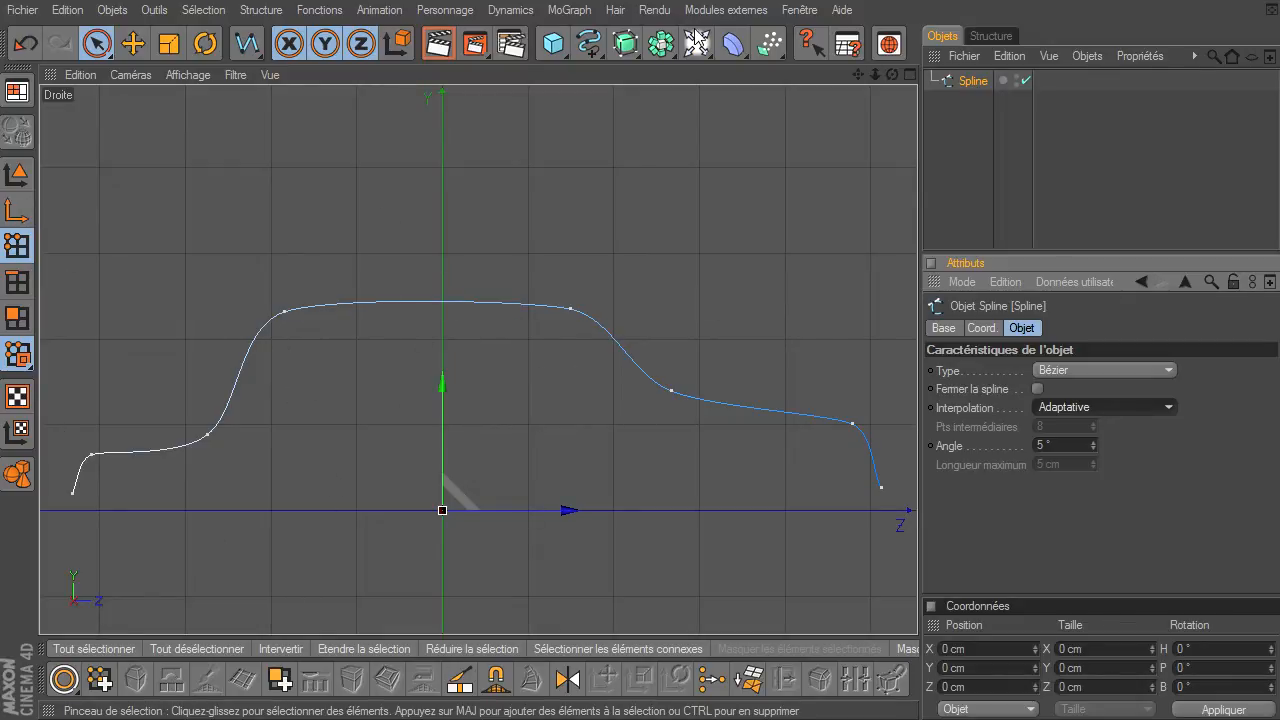
Set the spline's interpolation to Subdiviser and its type to Linéaire
click(1100, 408)
click(1071, 504)
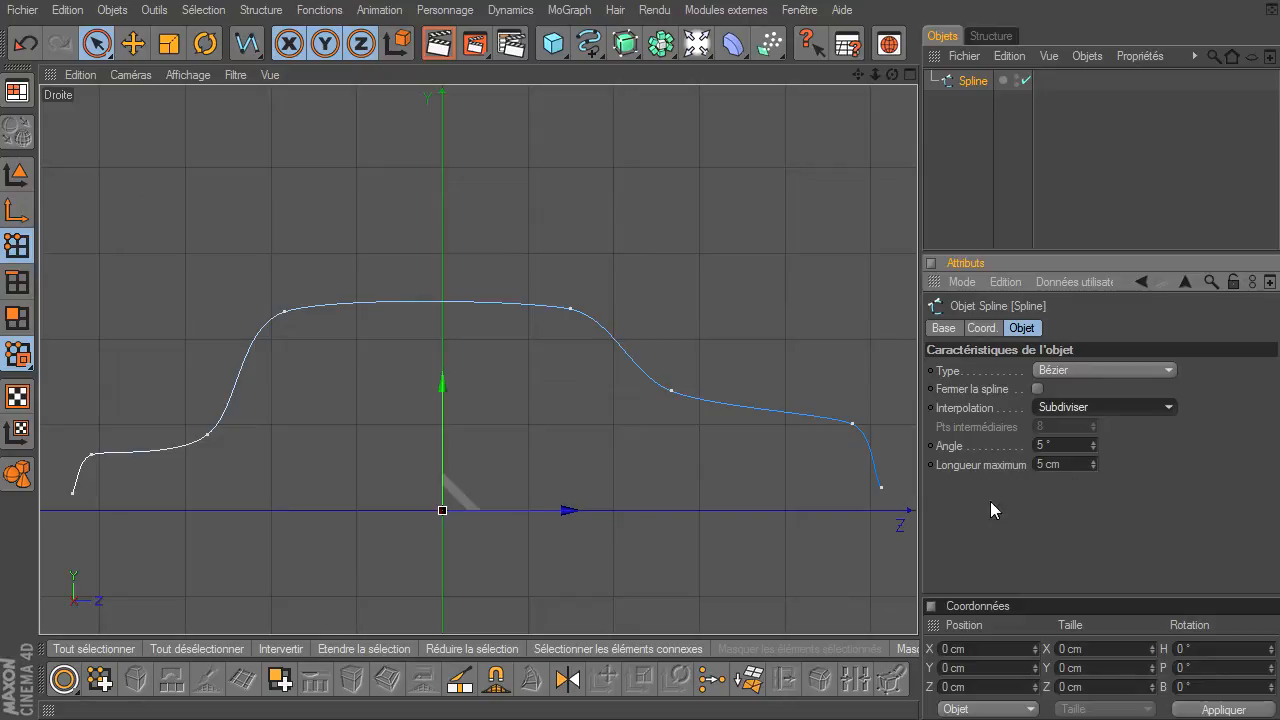
click(1097, 369)
click(1093, 388)
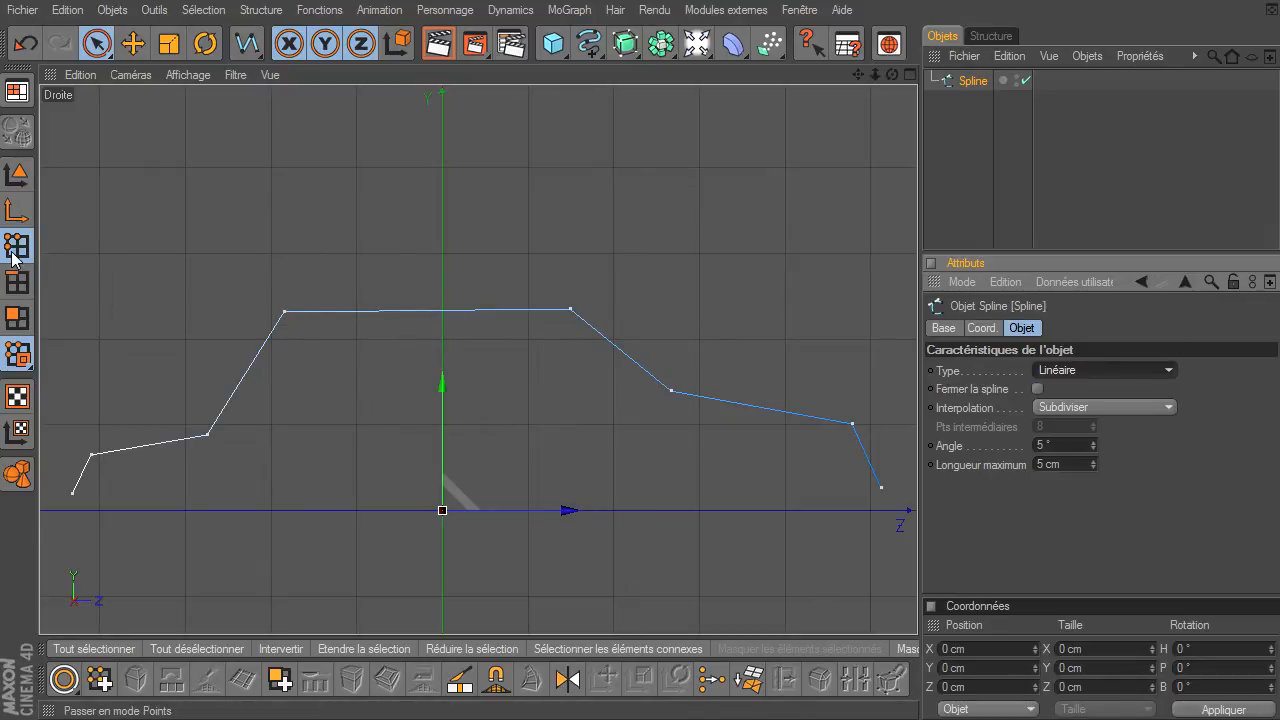
Apply Interpolation légère to the roof's corner point on the negative Z side and deselect it
click(285, 312)
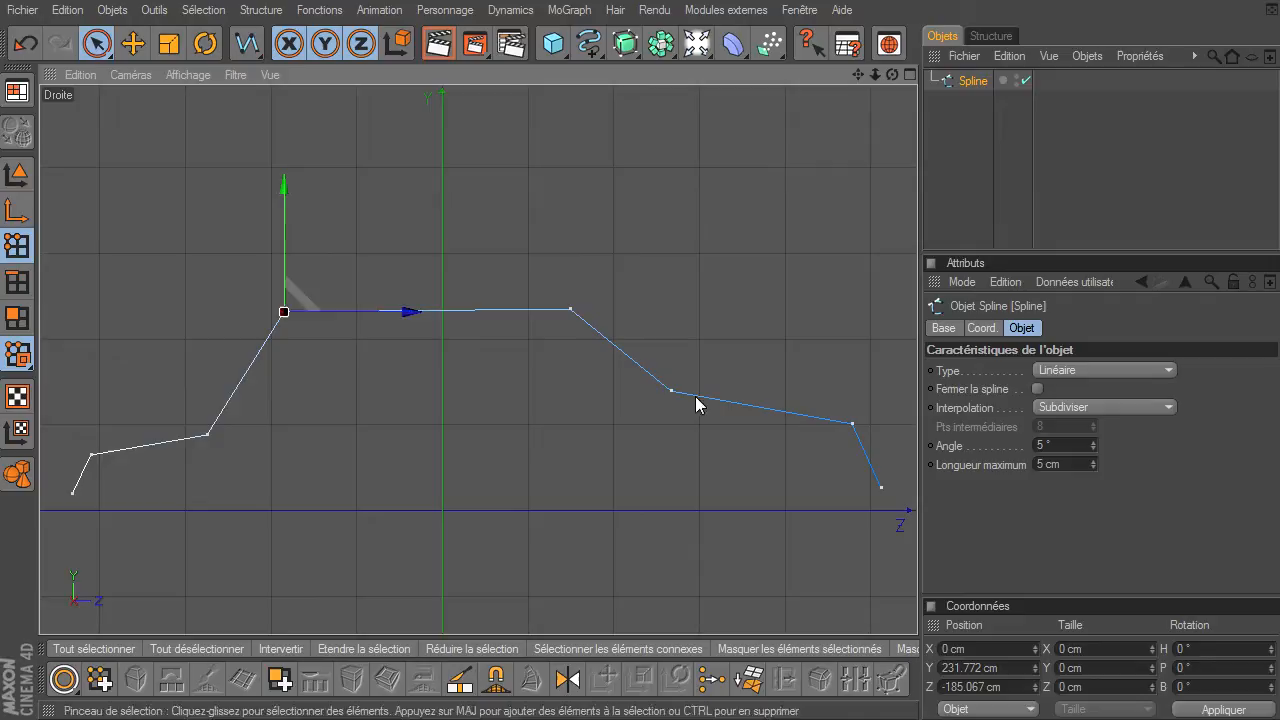
right_click(365, 129)
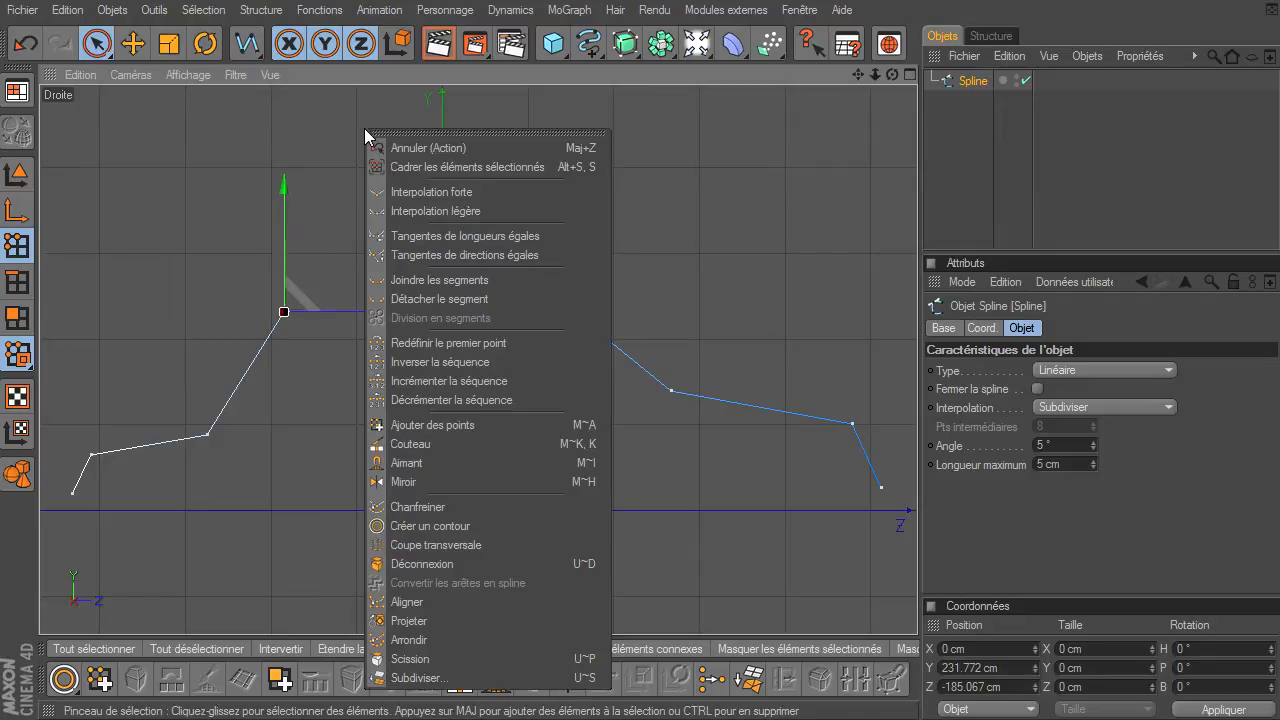
click(437, 211)
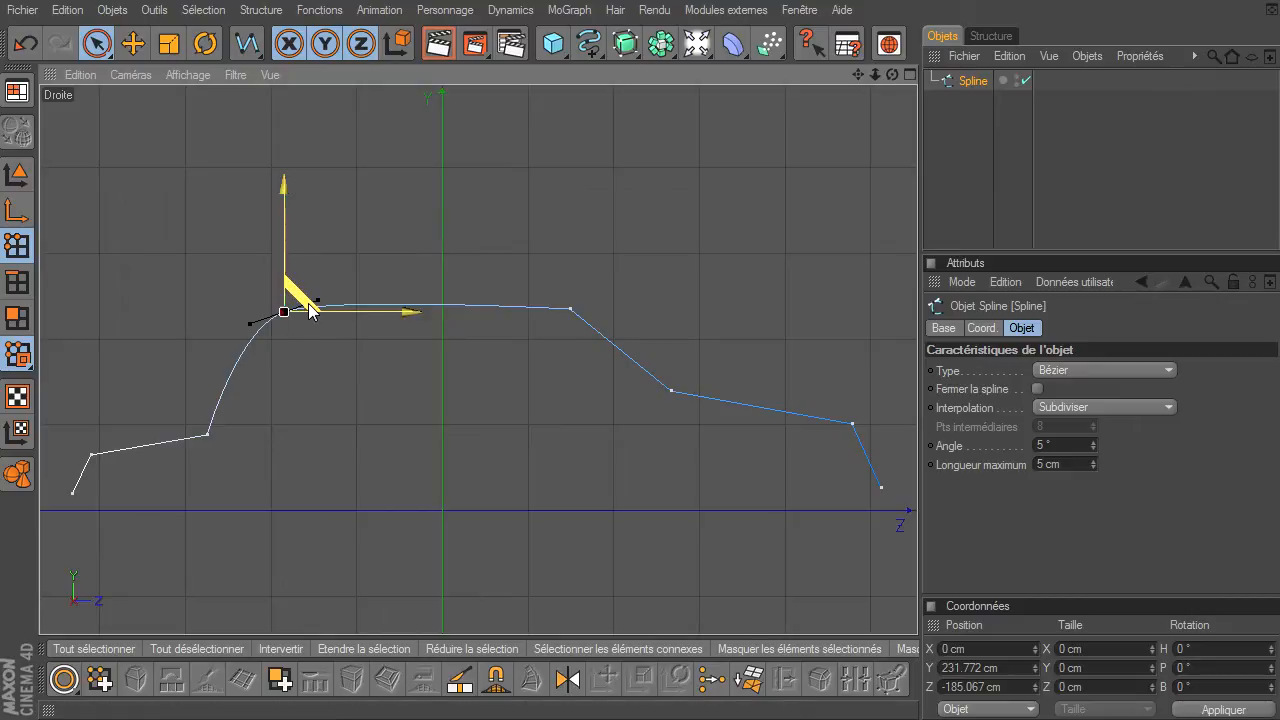
click(543, 214)
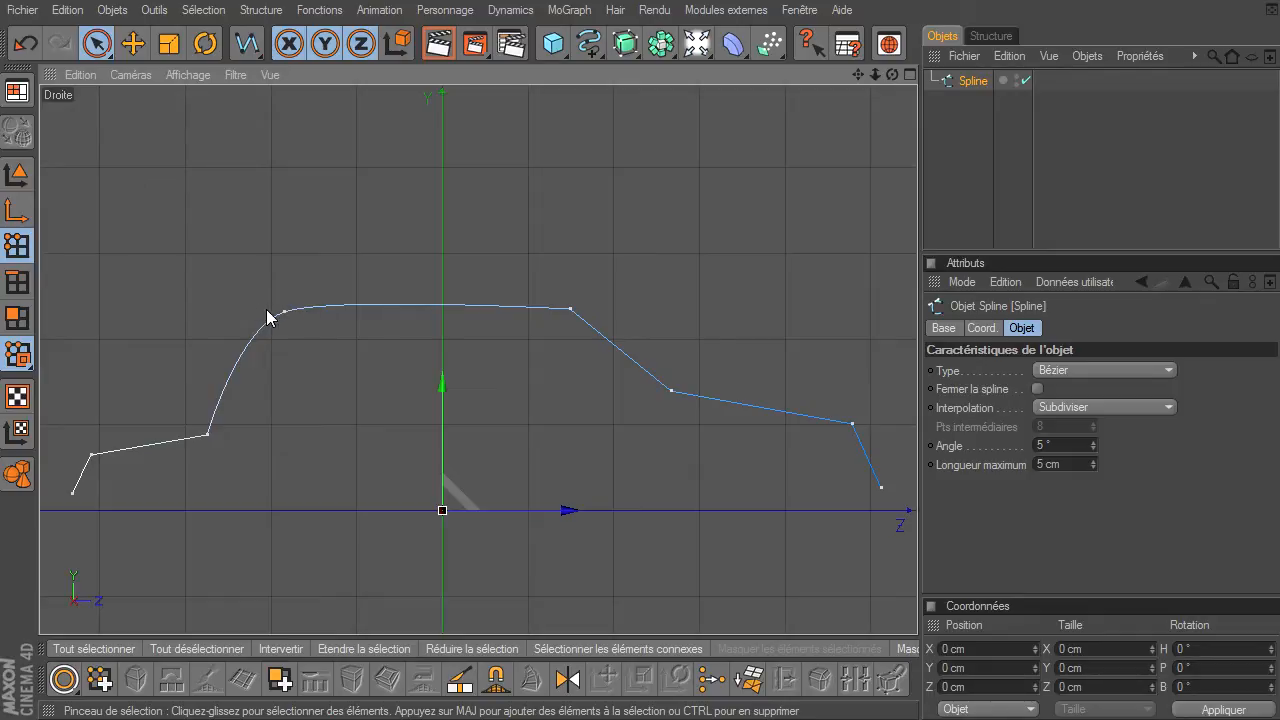
Apply Interpolation légère to the roof's corner point on the positive Z side and deselect it
click(572, 308)
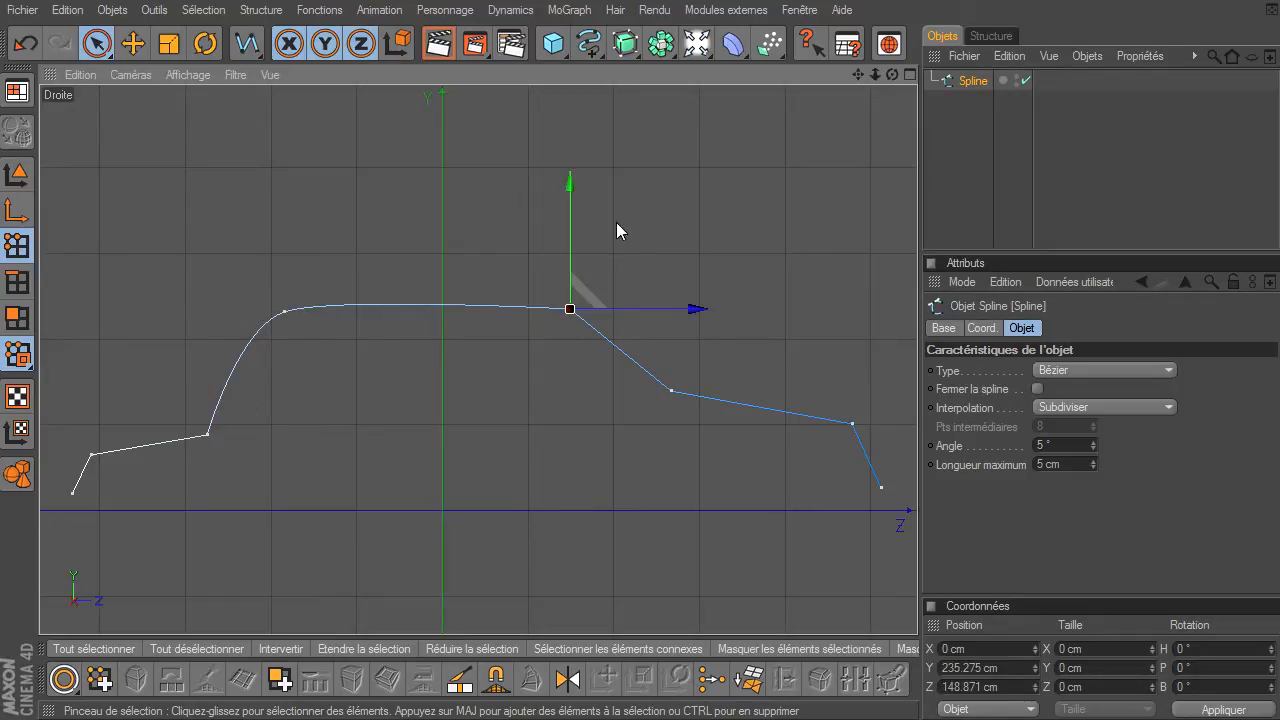
right_click(662, 184)
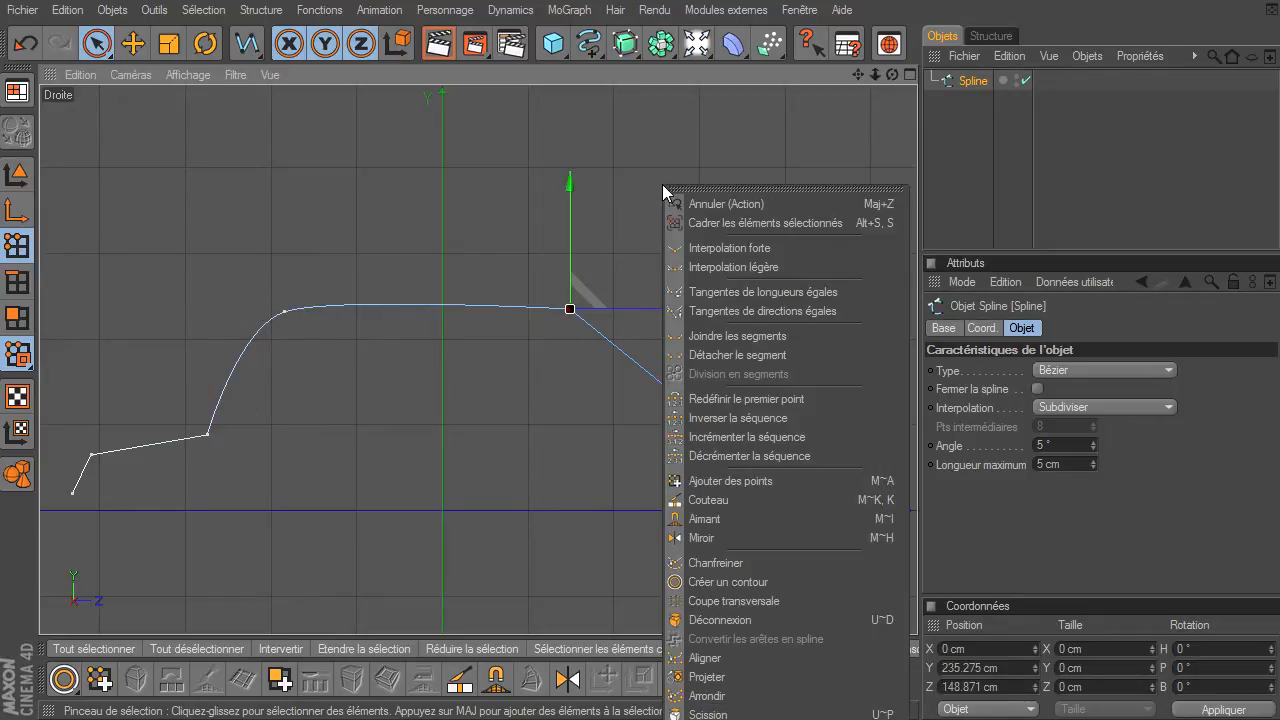
click(733, 265)
click(713, 503)
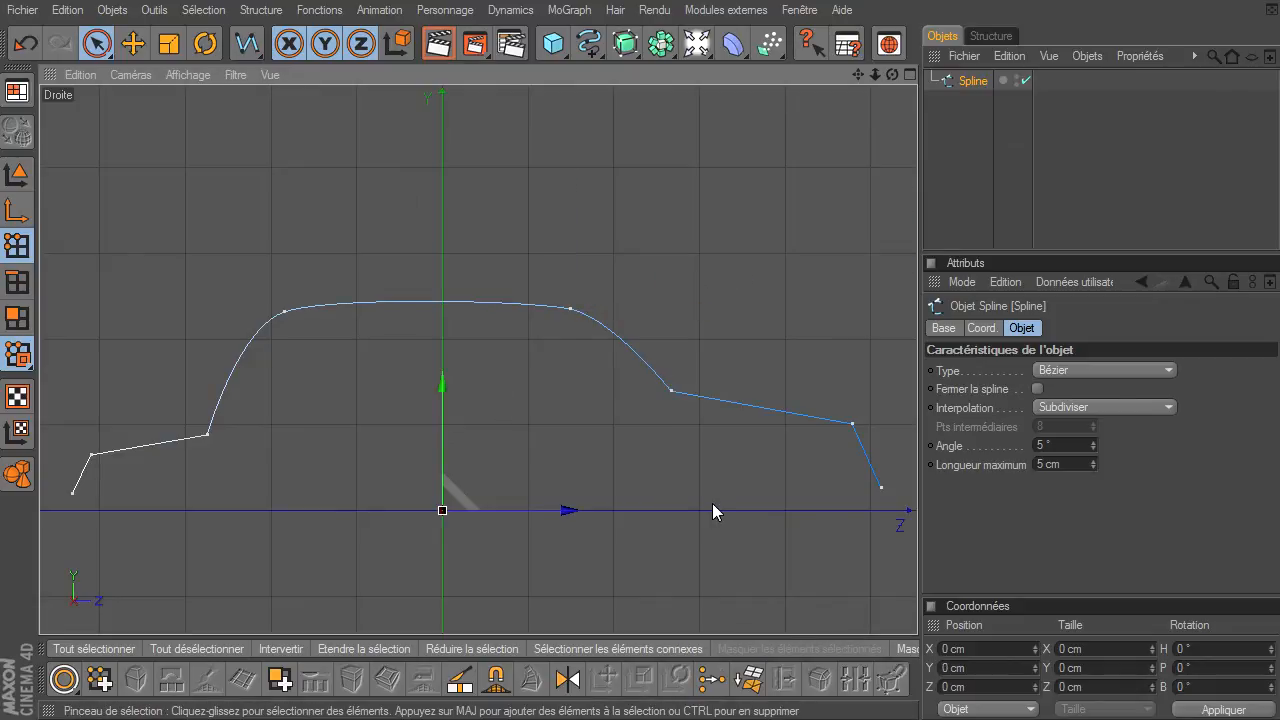
Apply Interpolation légère to the point below the roof on the positive Z side, where the sloping window meets the hood
click(671, 391)
right_click(722, 261)
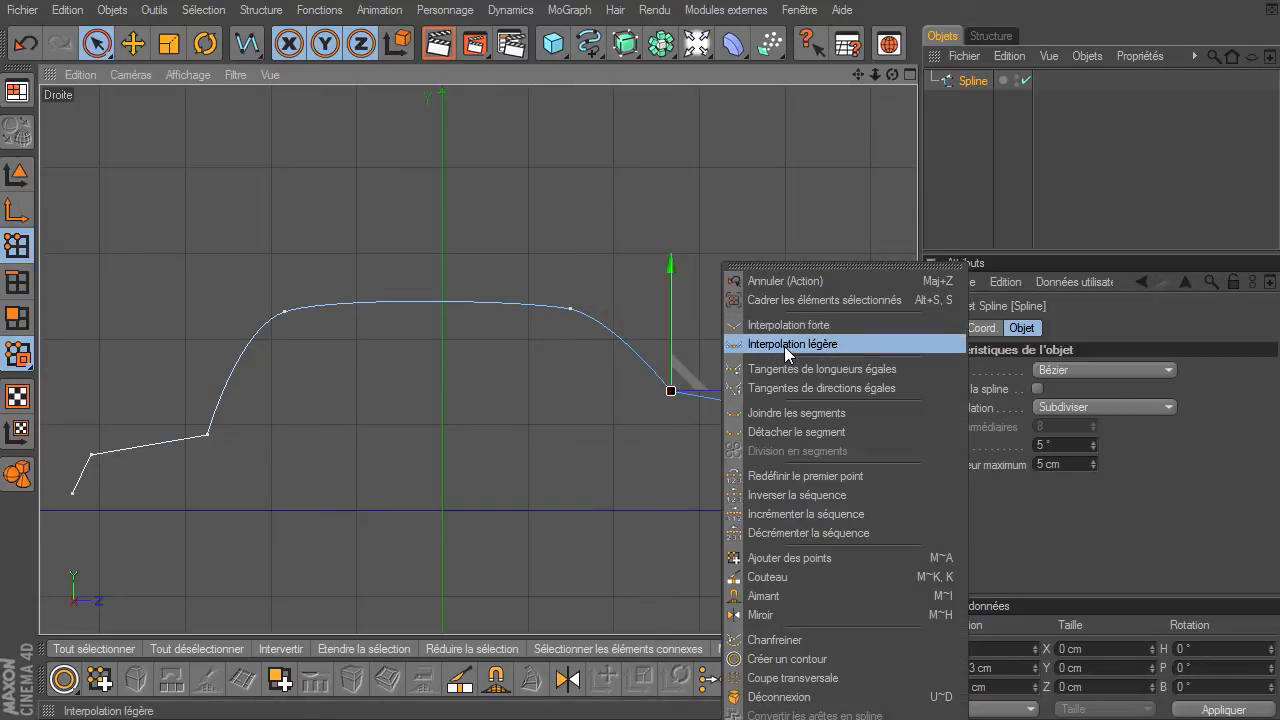
click(784, 346)
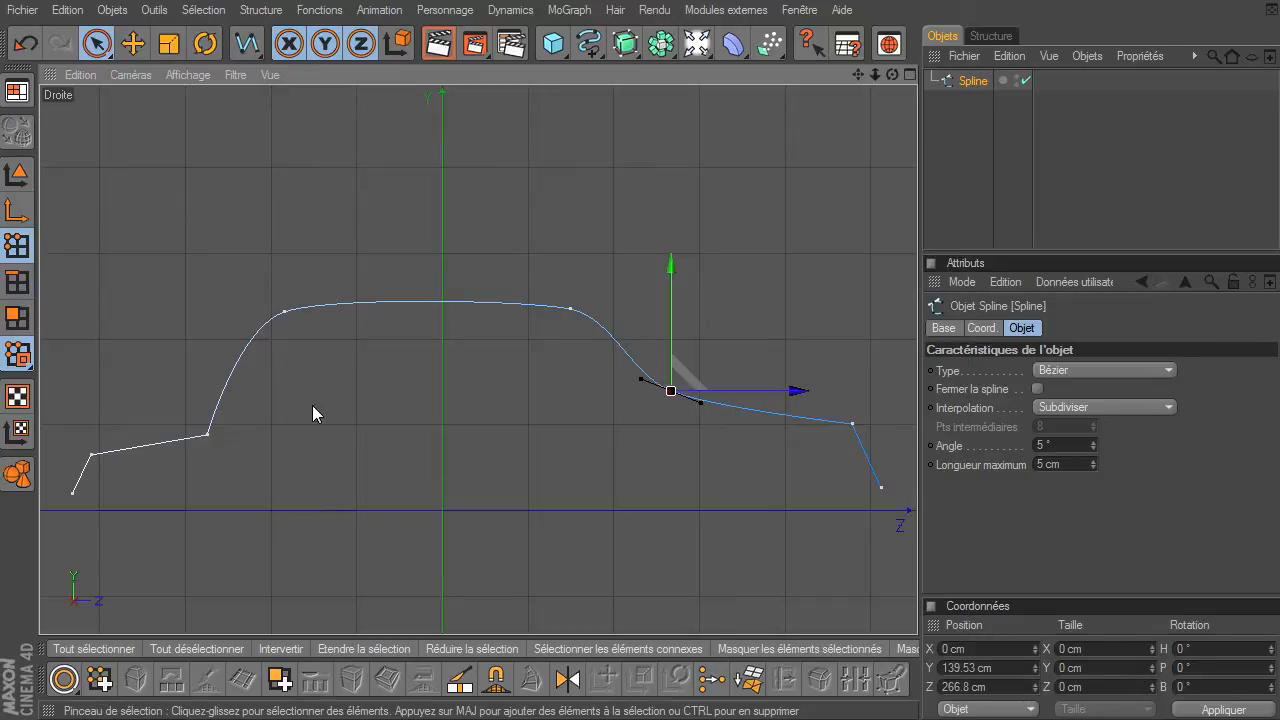
Apply Interpolation légère to the point below the roof on the negative Z side and deselect it
click(205, 436)
right_click(205, 437)
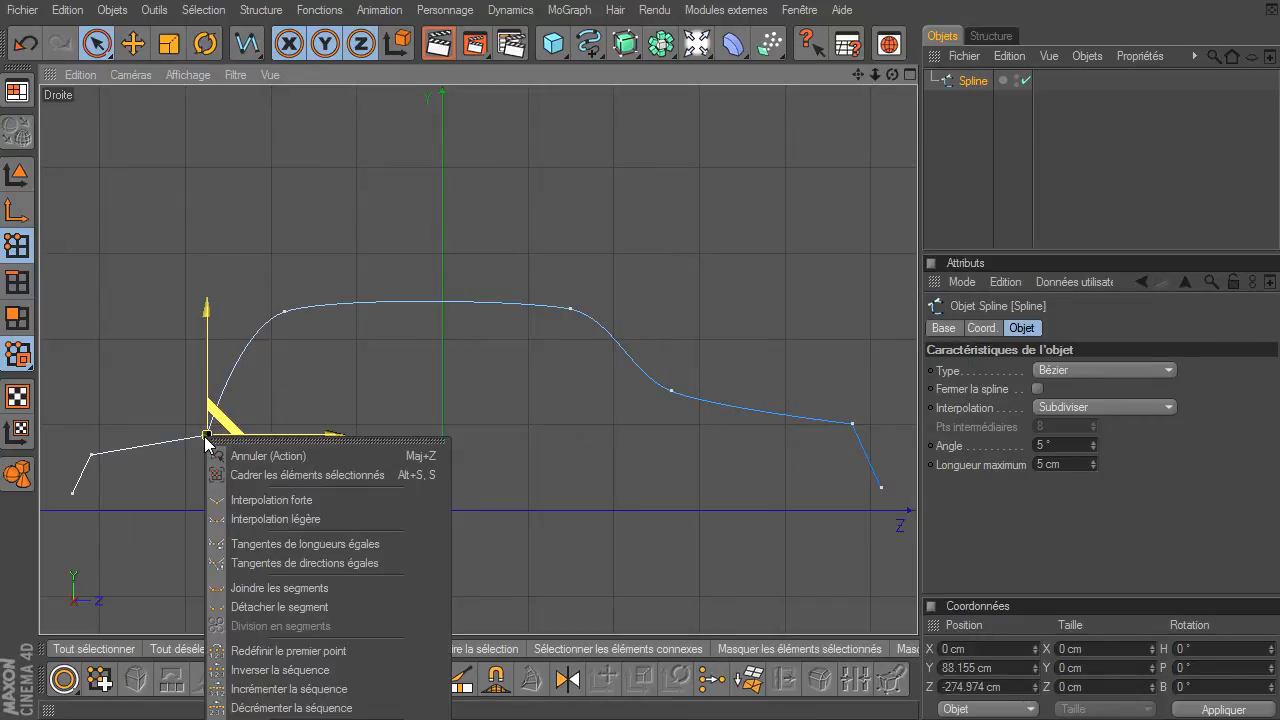
click(254, 518)
click(442, 419)
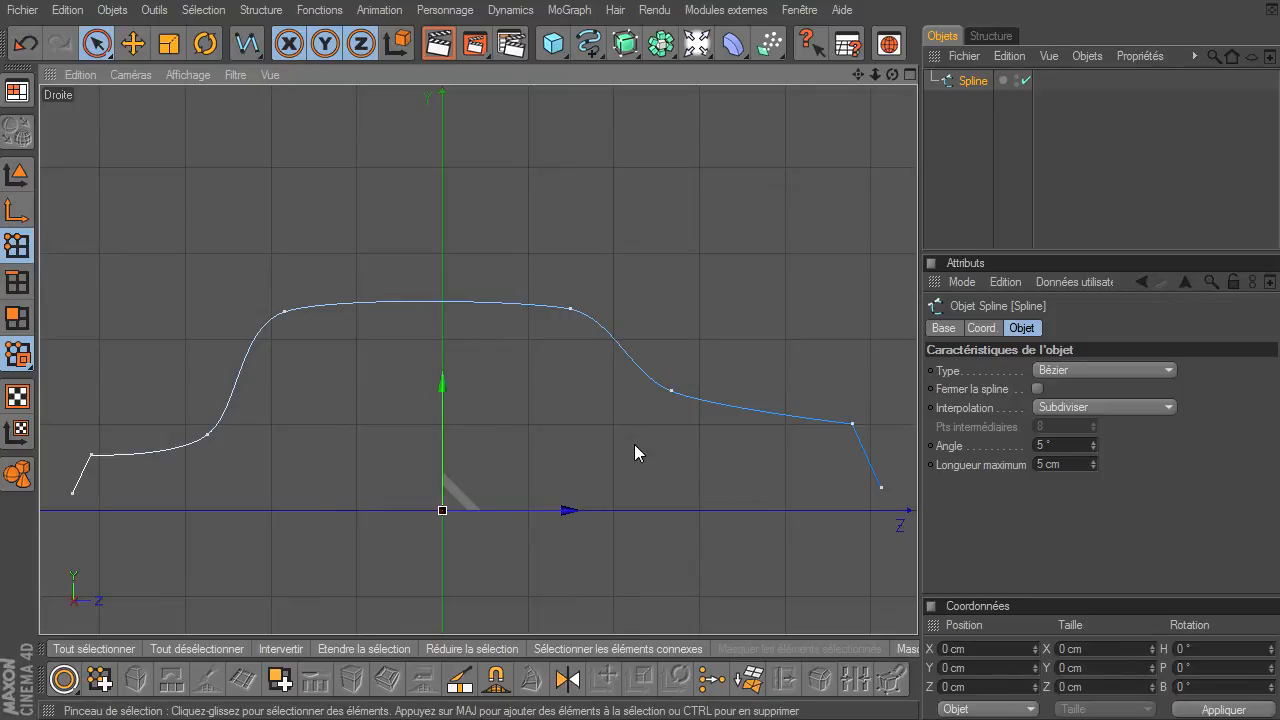
Apply Interpolation forte to the roof's corner point on the positive Z side and deselect it
click(570, 309)
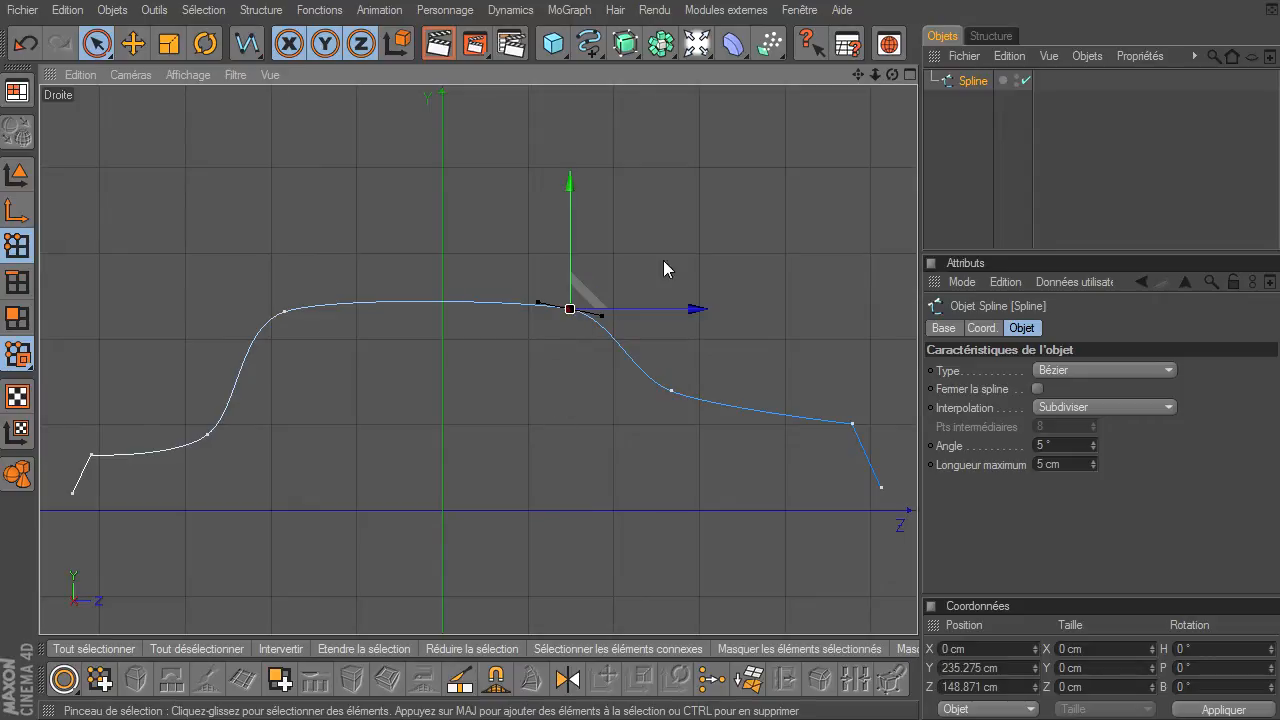
right_click(645, 147)
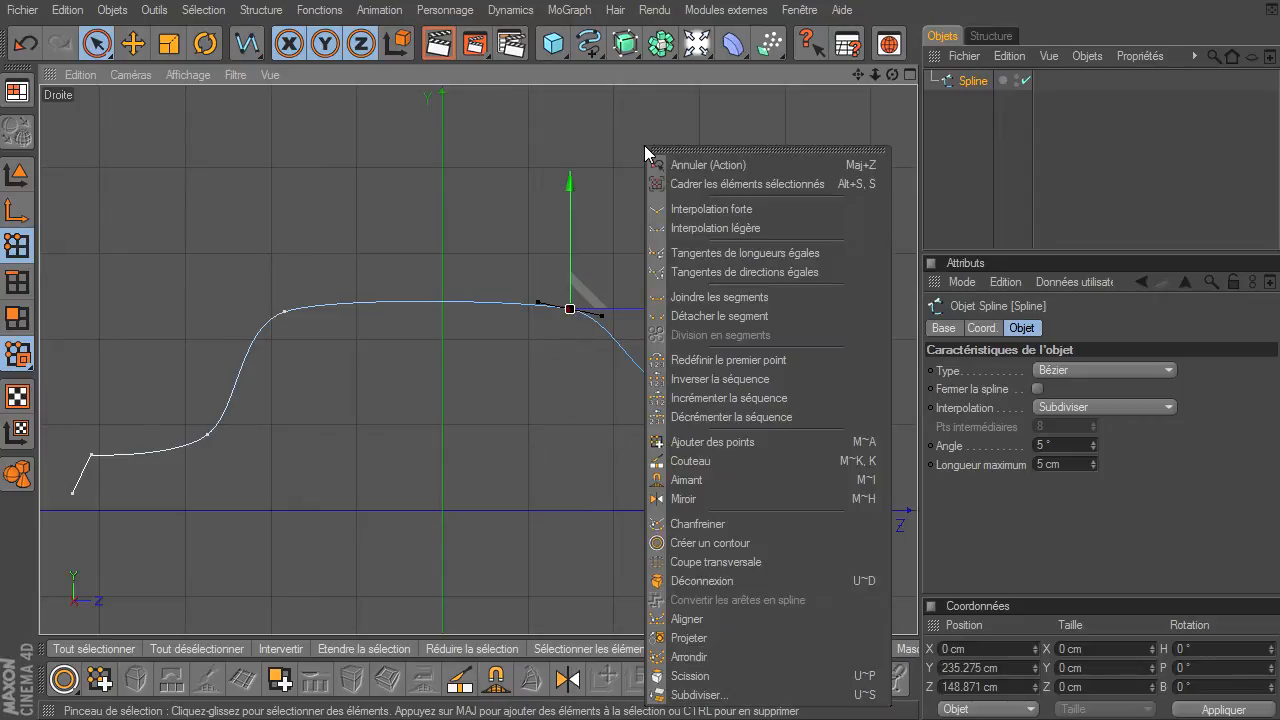
click(735, 210)
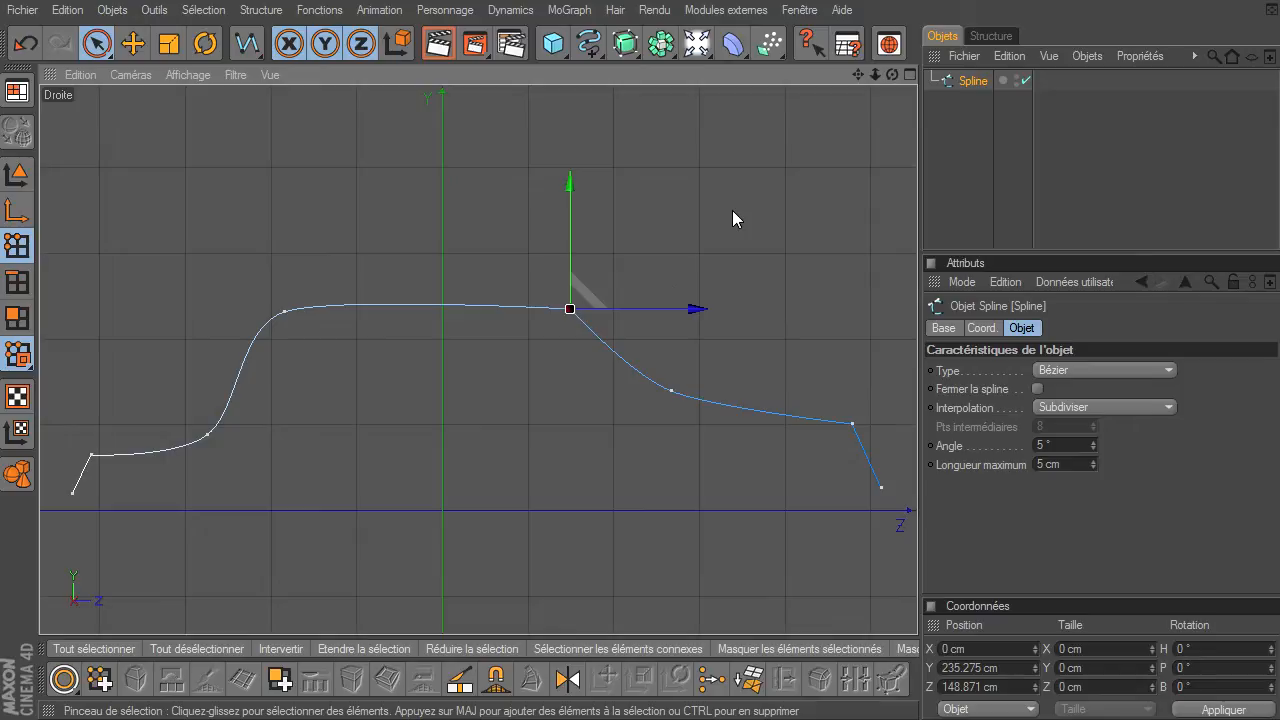
click(381, 345)
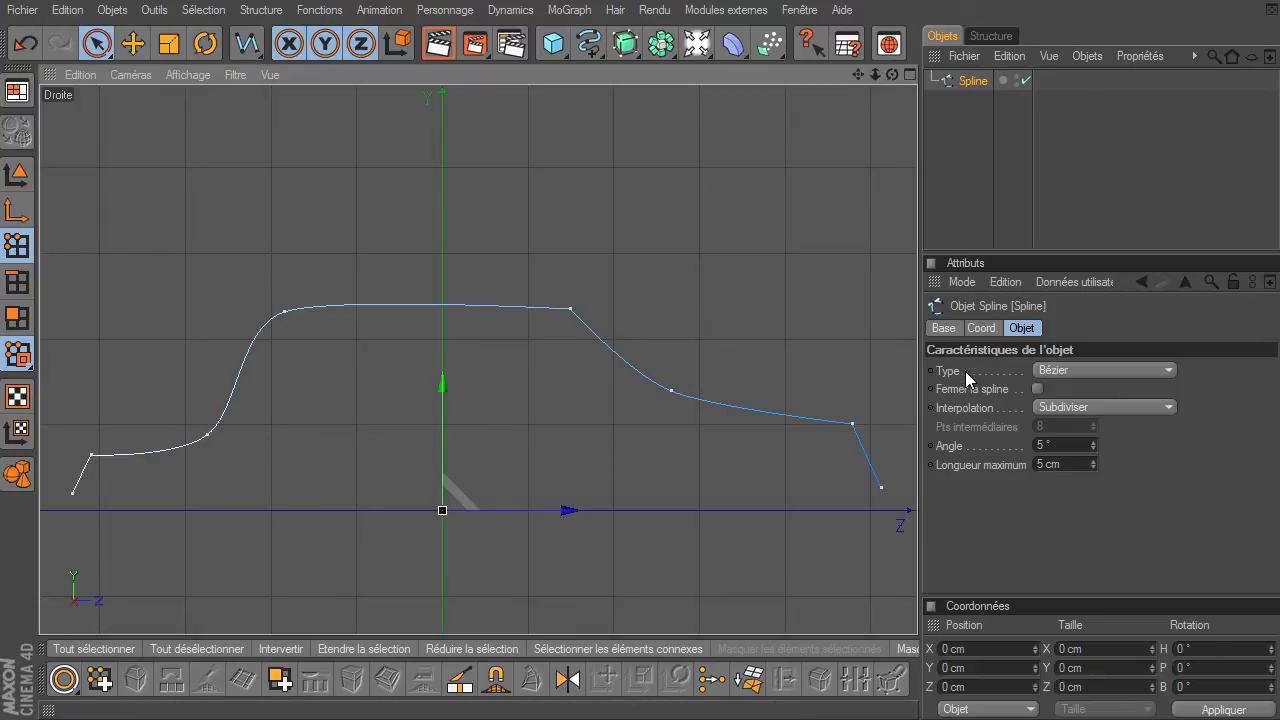
Compare the tangent handles of the softened points with the hard roof corner, examining the negative-Z roof corner's handles up close
click(672, 392)
click(285, 313)
click(570, 309)
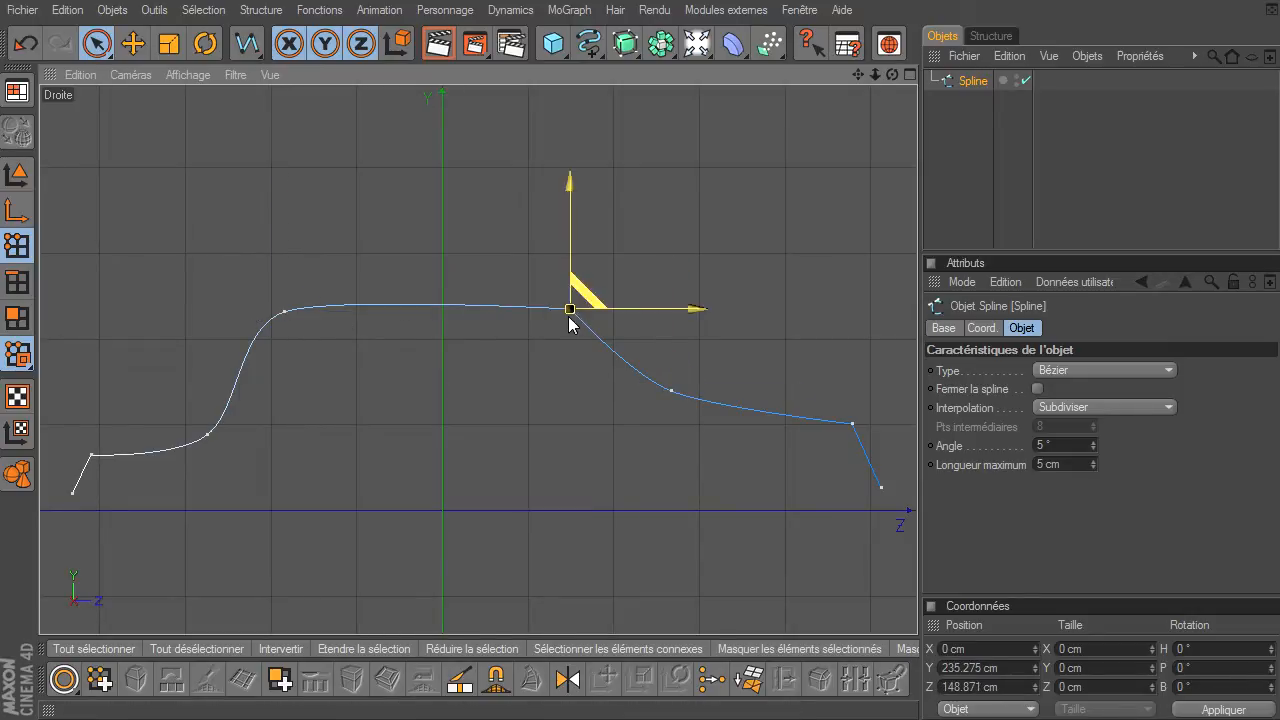
click(607, 206)
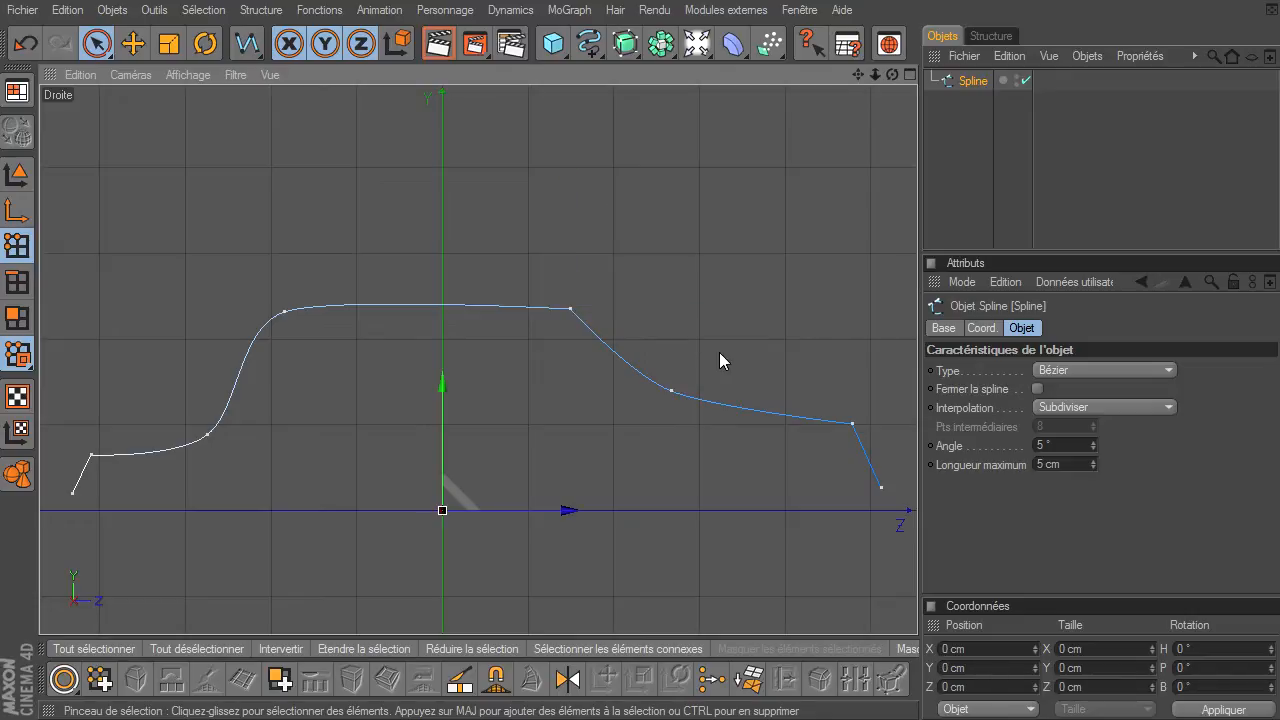
click(570, 311)
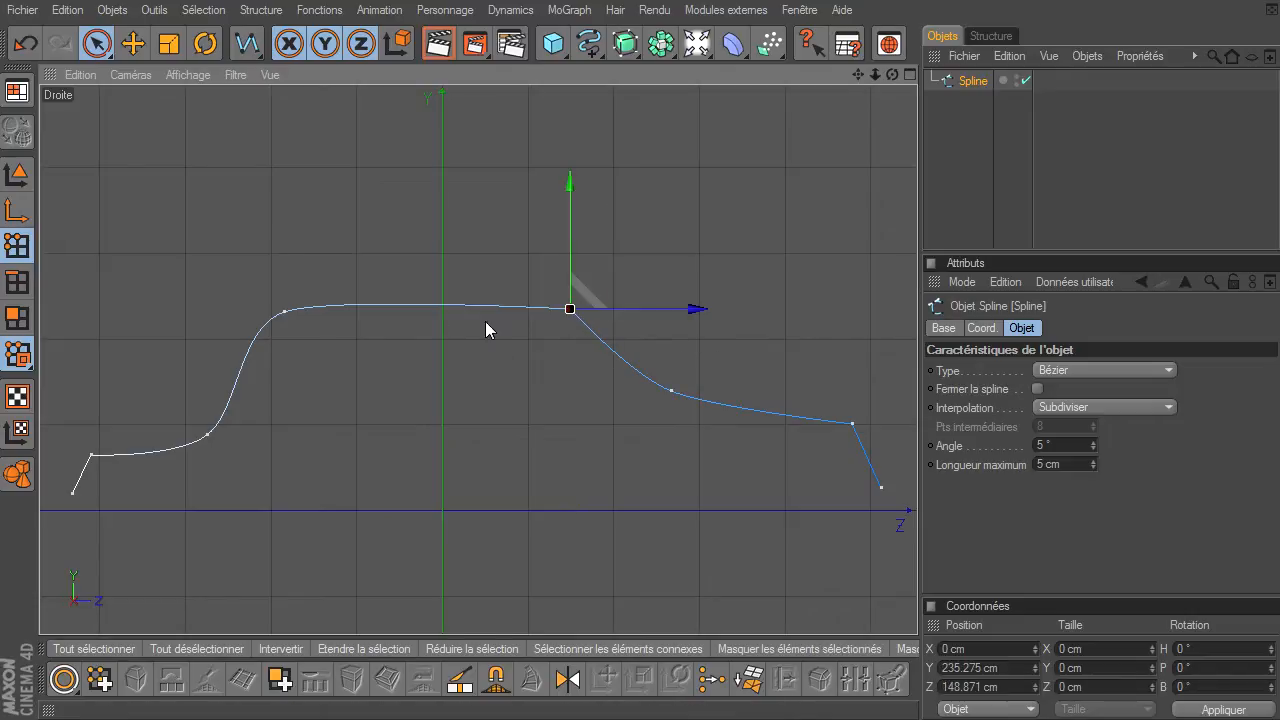
click(284, 313)
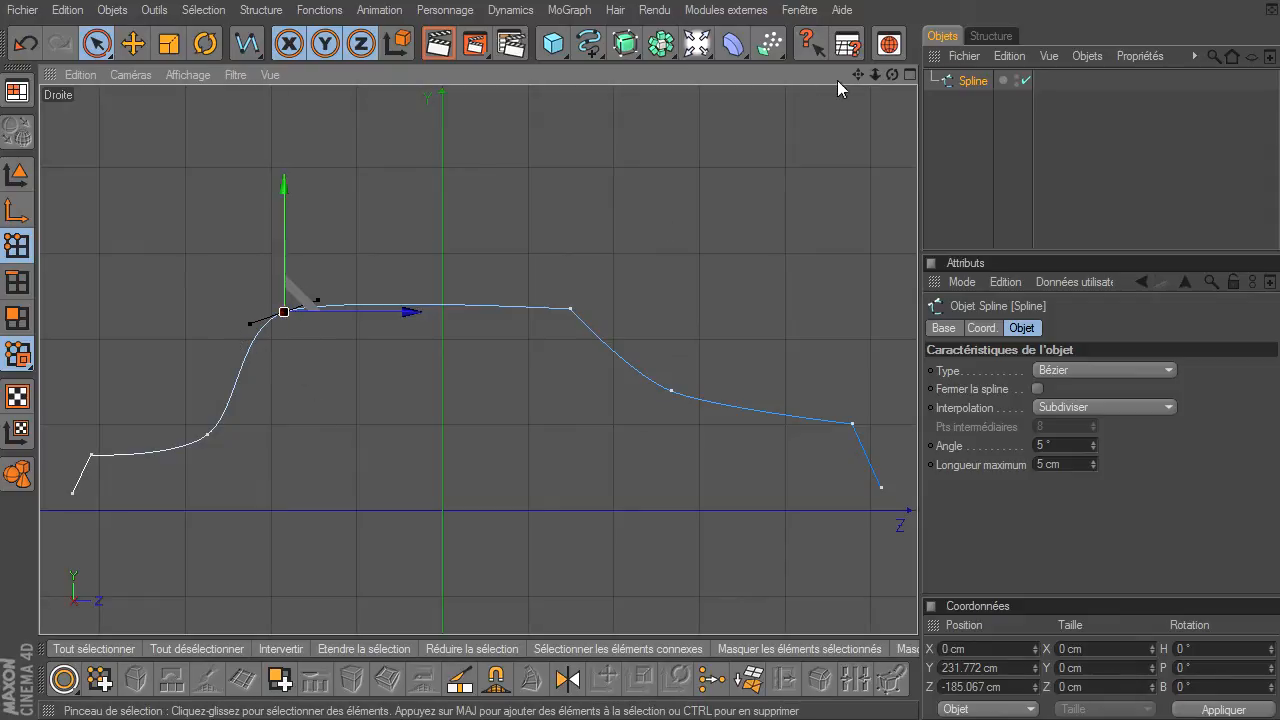
drag(861, 77, 1052, 91)
scroll(531, 220, up, 6)
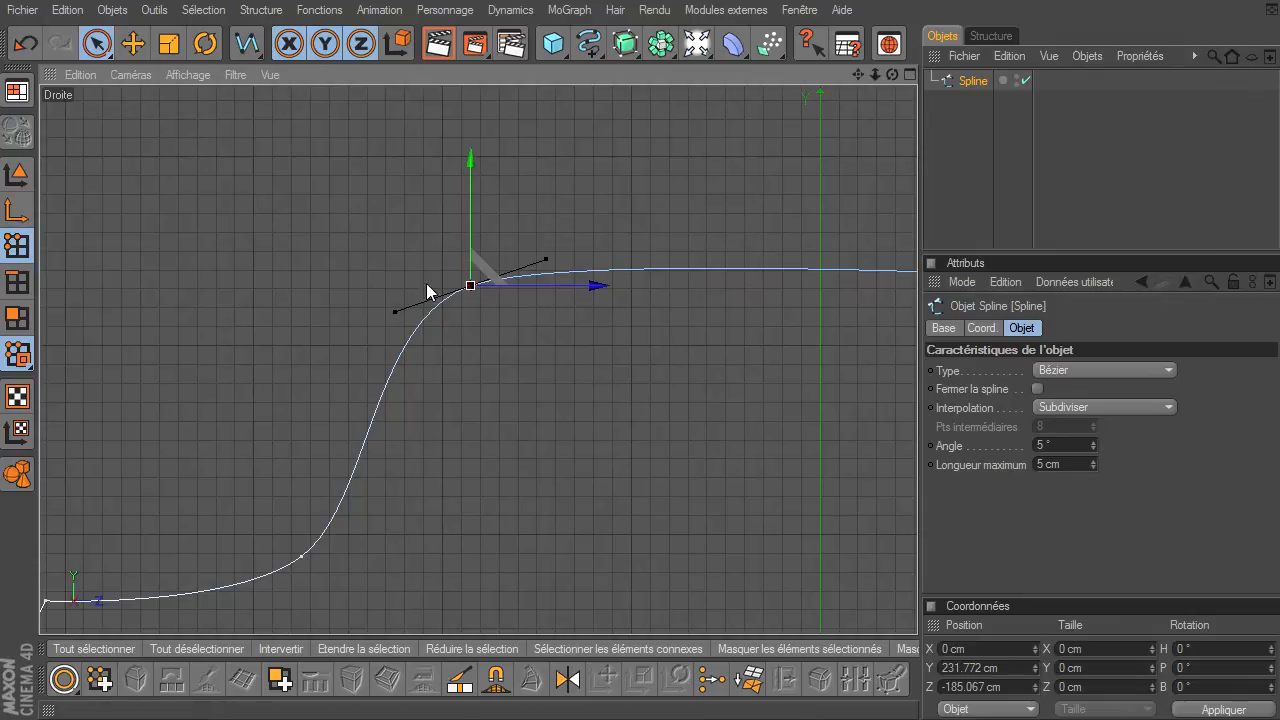
scroll(585, 307, up, 3)
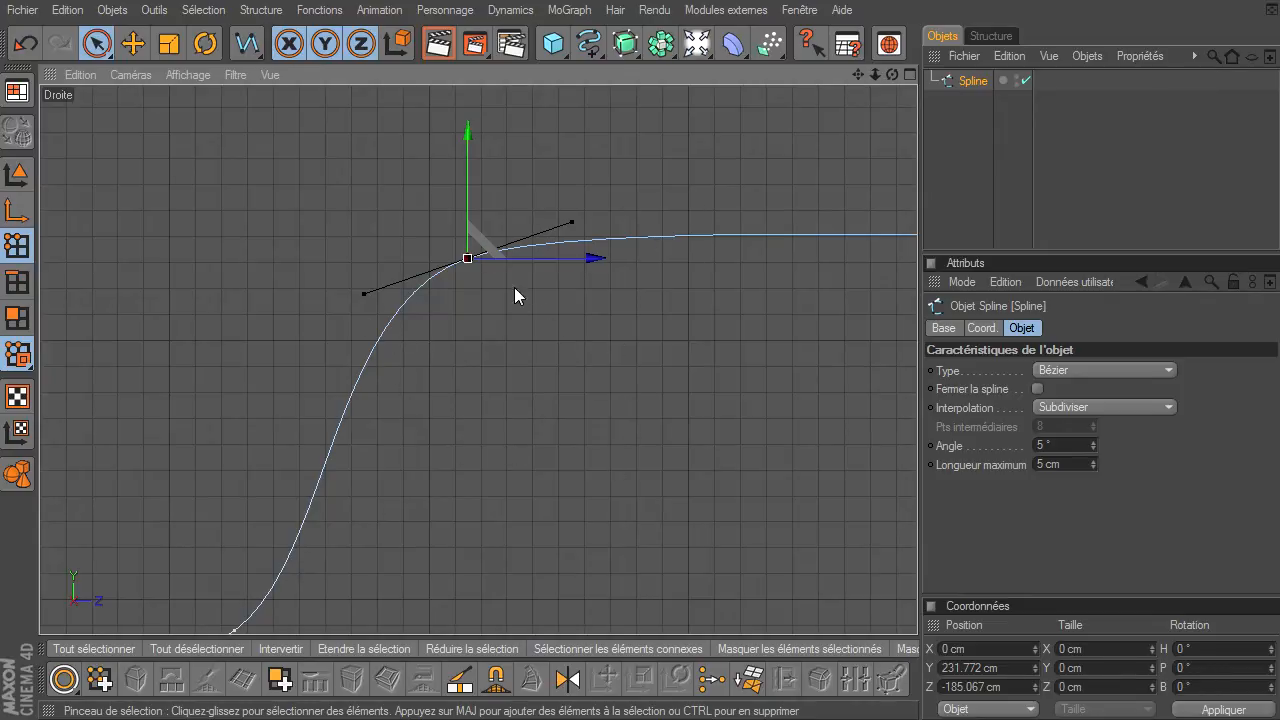
scroll(454, 321, down, 3)
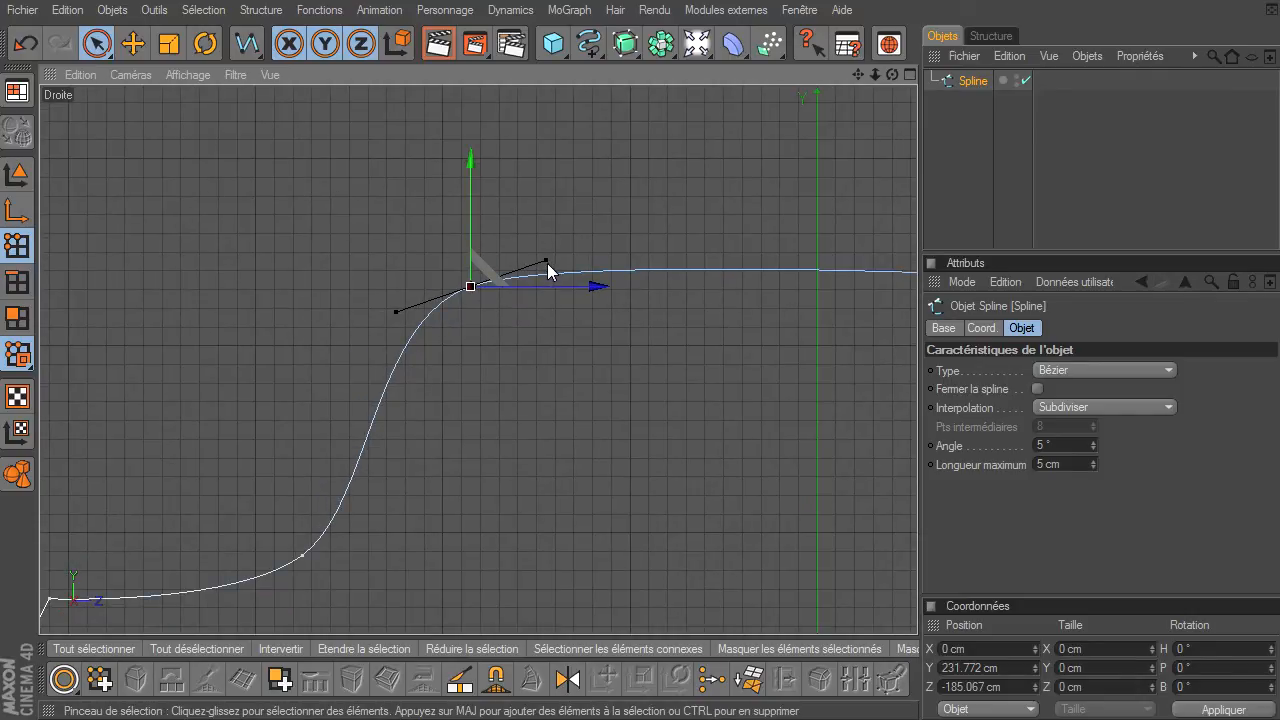
click(618, 315)
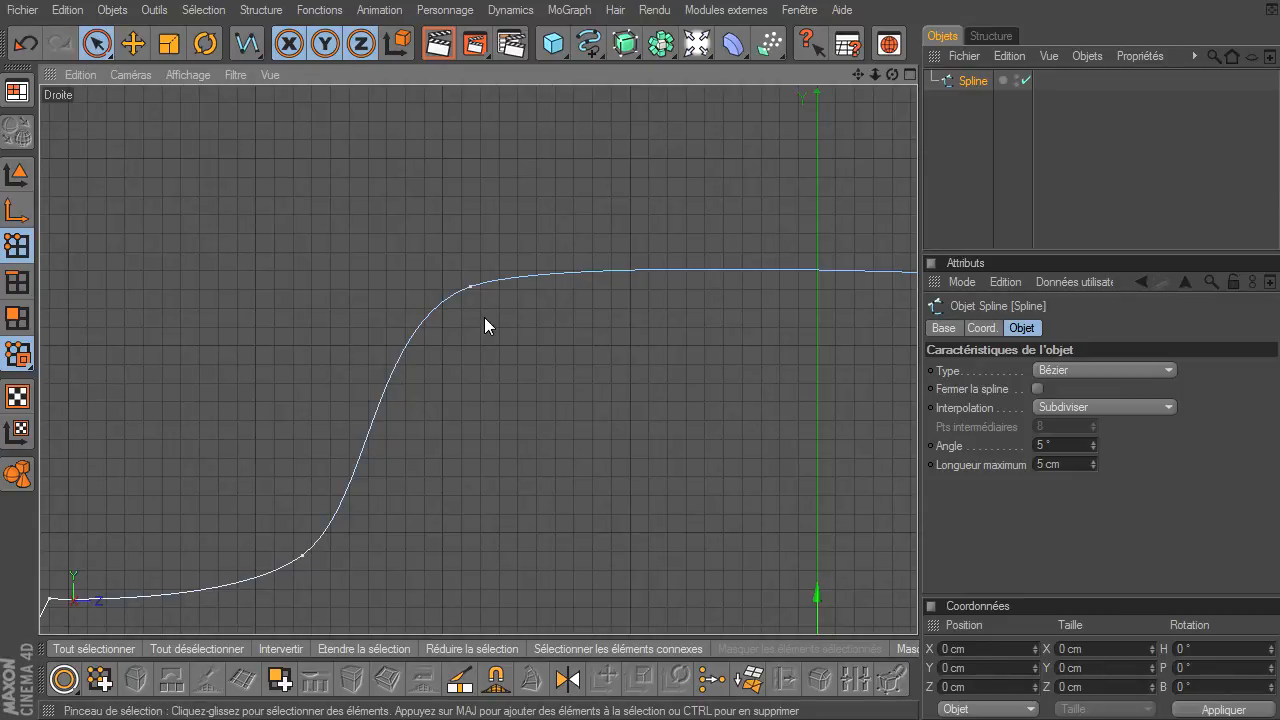
Move the upper tangent handle of the negative-Z roof corner to tilt both tangents more steeply and shorten them slightly
click(471, 288)
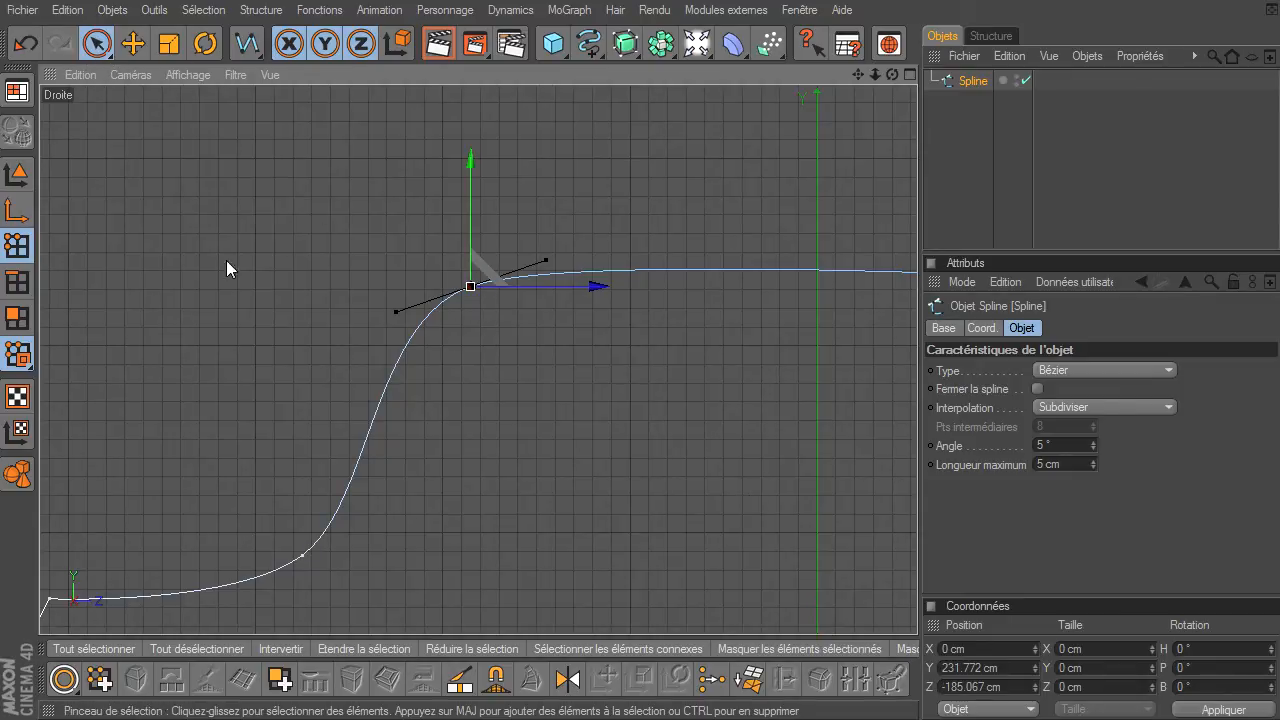
click(133, 45)
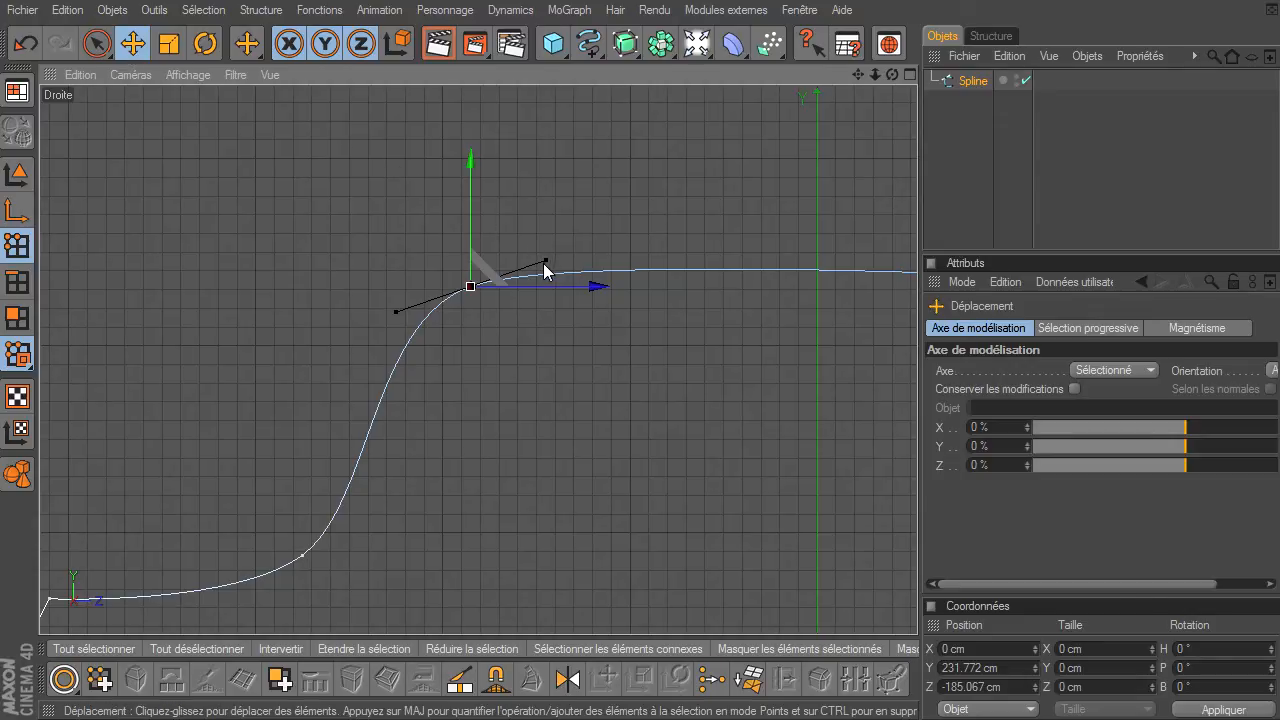
drag(543, 262, 617, 281)
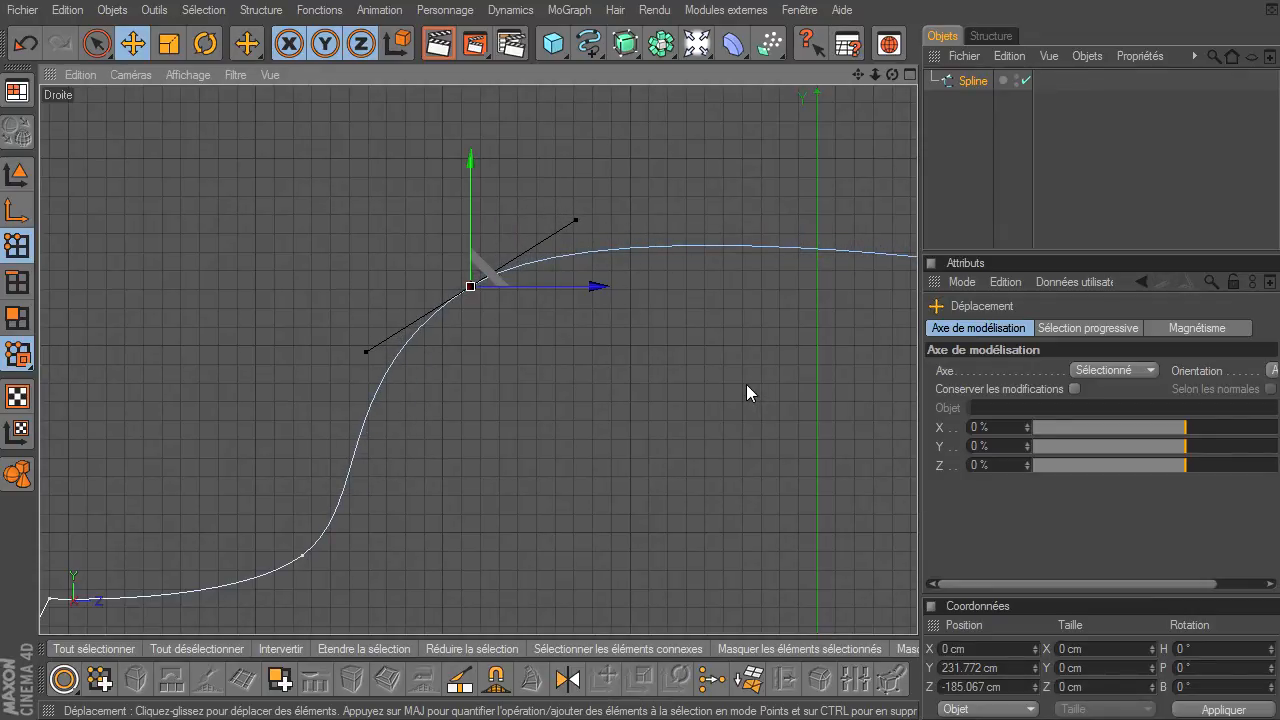
drag(577, 219, 551, 235)
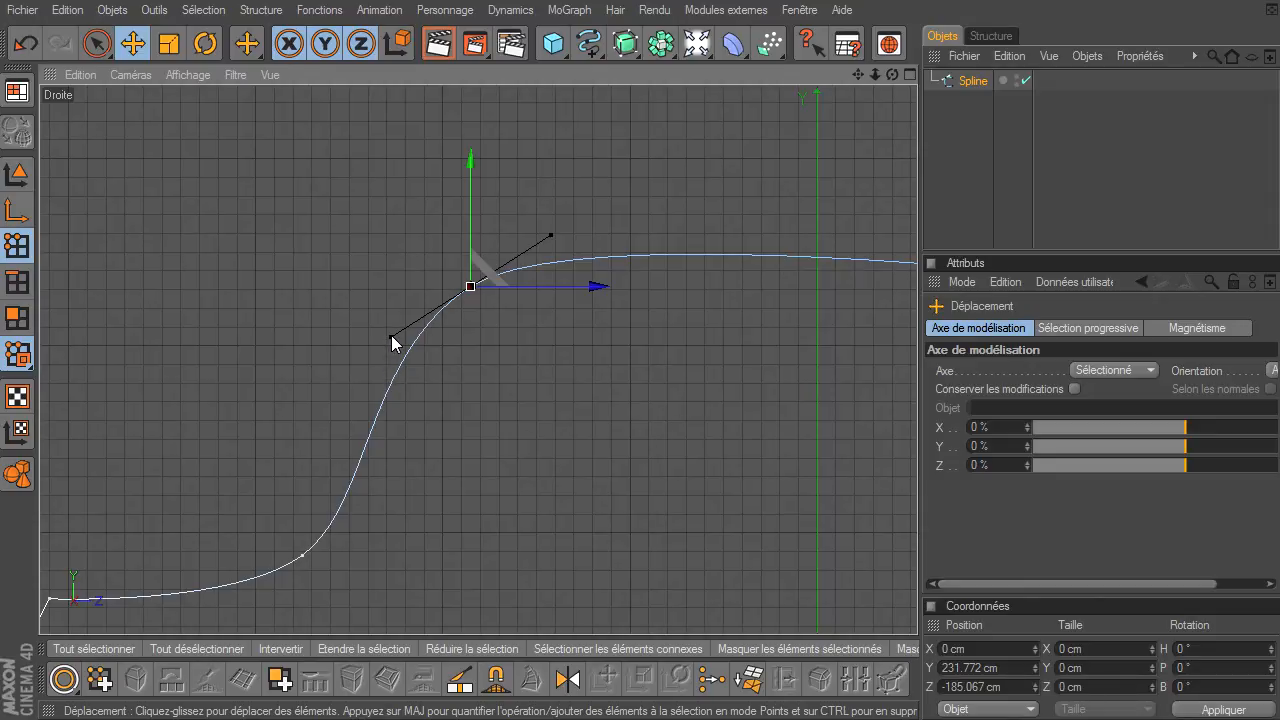
Break the negative-Z roof corner's tangents by swinging the lower handle down independently, and stretch the upper handle far along the roof
mouse_move(391, 337)
shift+mouse_down()
mouse_move(400, 363)
mouse_move(469, 417)
mouse_move(529, 380)
mouse_move(528, 347)
mouse_move(415, 350)
mouse_move(435, 385)
mouse_move(421, 466)
shift+mouse_up()
click(761, 340)
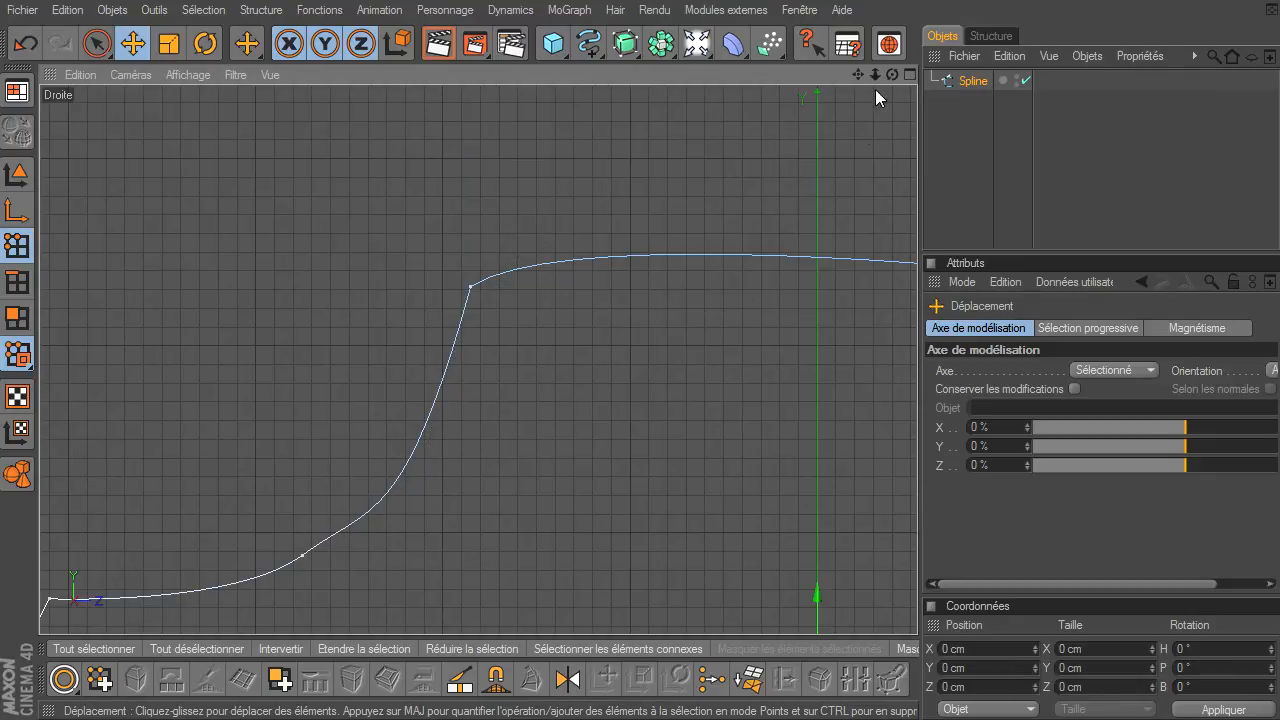
drag(875, 74, 917, 495)
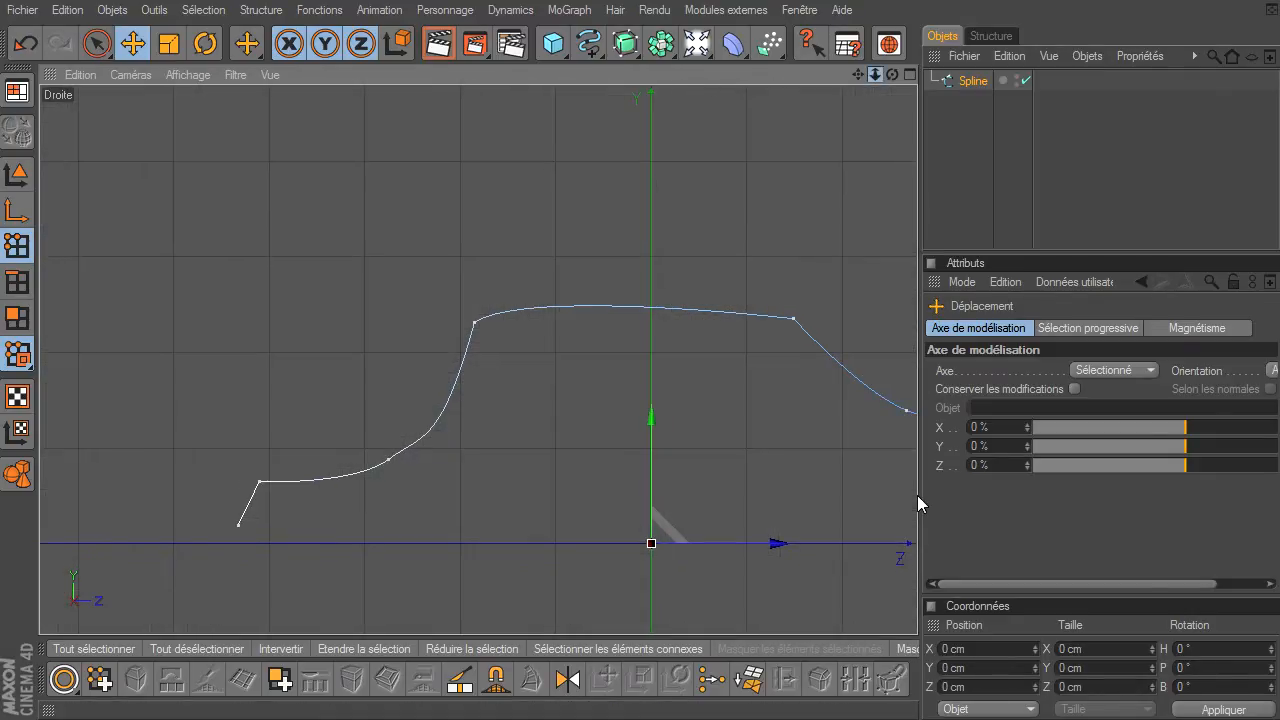
click(474, 322)
drag(518, 302, 703, 255)
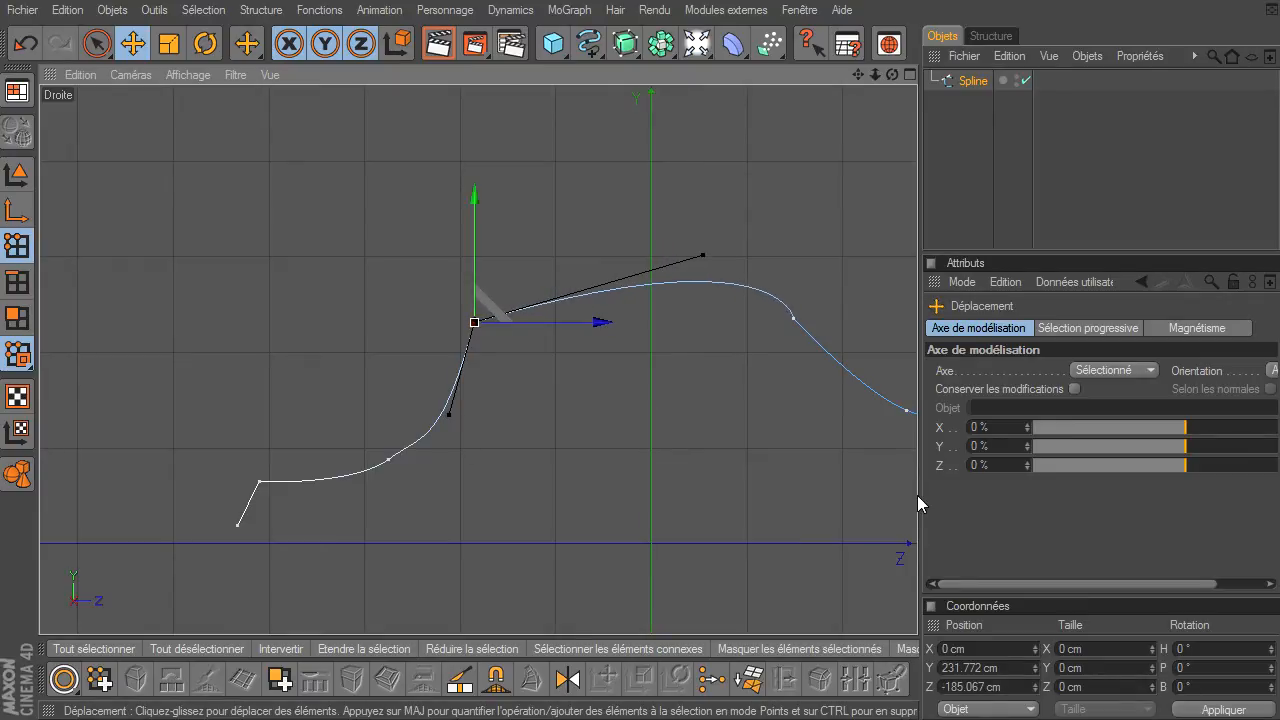
Apply Tangentes de longueurs égales to the negative-Z roof corner, shorten its handles with the lower one and deselect the point
click(490, 402)
click(475, 325)
right_click(543, 111)
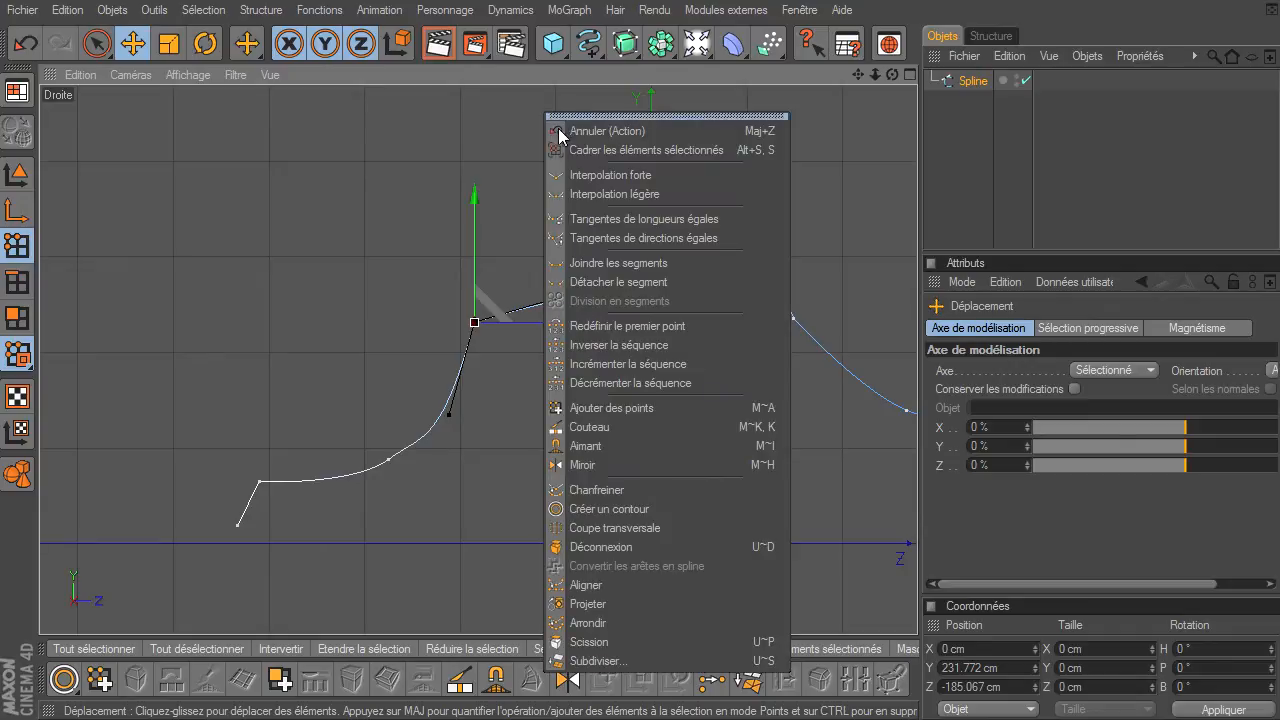
click(679, 218)
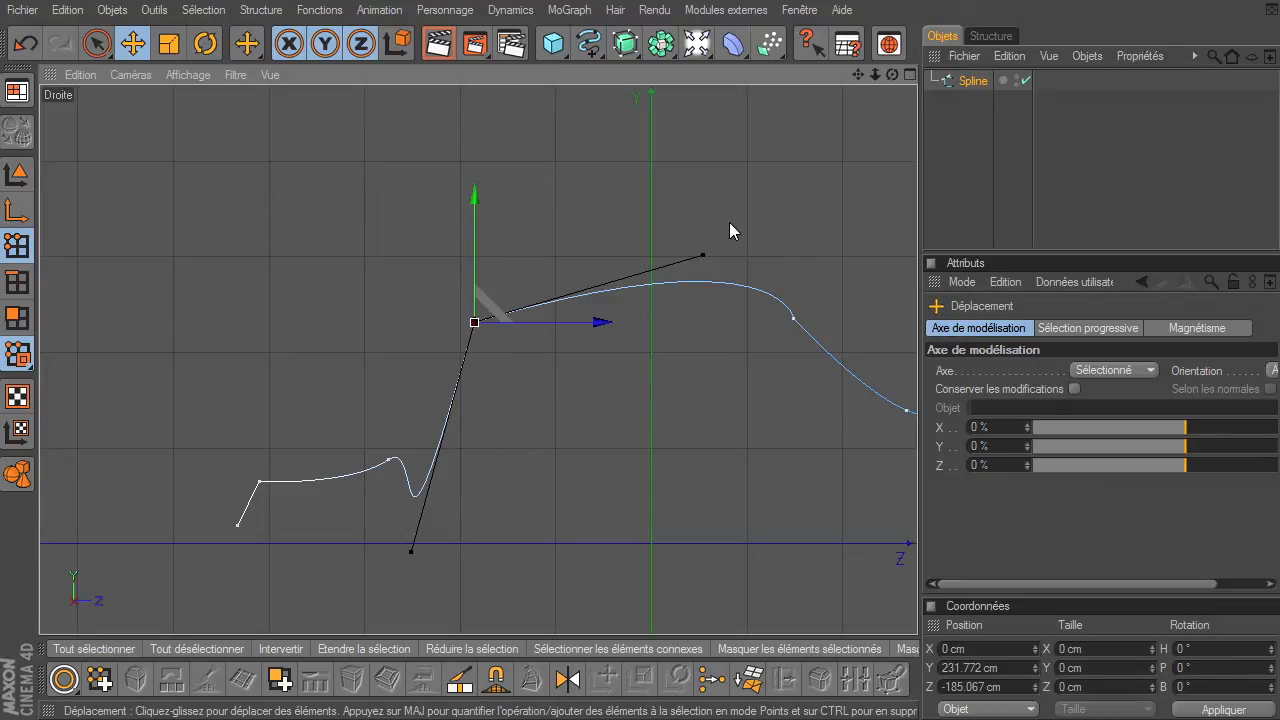
mouse_move(412, 552)
mouse_down()
mouse_move(420, 486)
mouse_move(443, 451)
mouse_move(459, 436)
mouse_move(474, 443)
mouse_move(483, 407)
mouse_move(514, 427)
mouse_move(473, 411)
mouse_move(481, 375)
mouse_move(452, 372)
mouse_move(466, 382)
mouse_up()
click(605, 433)
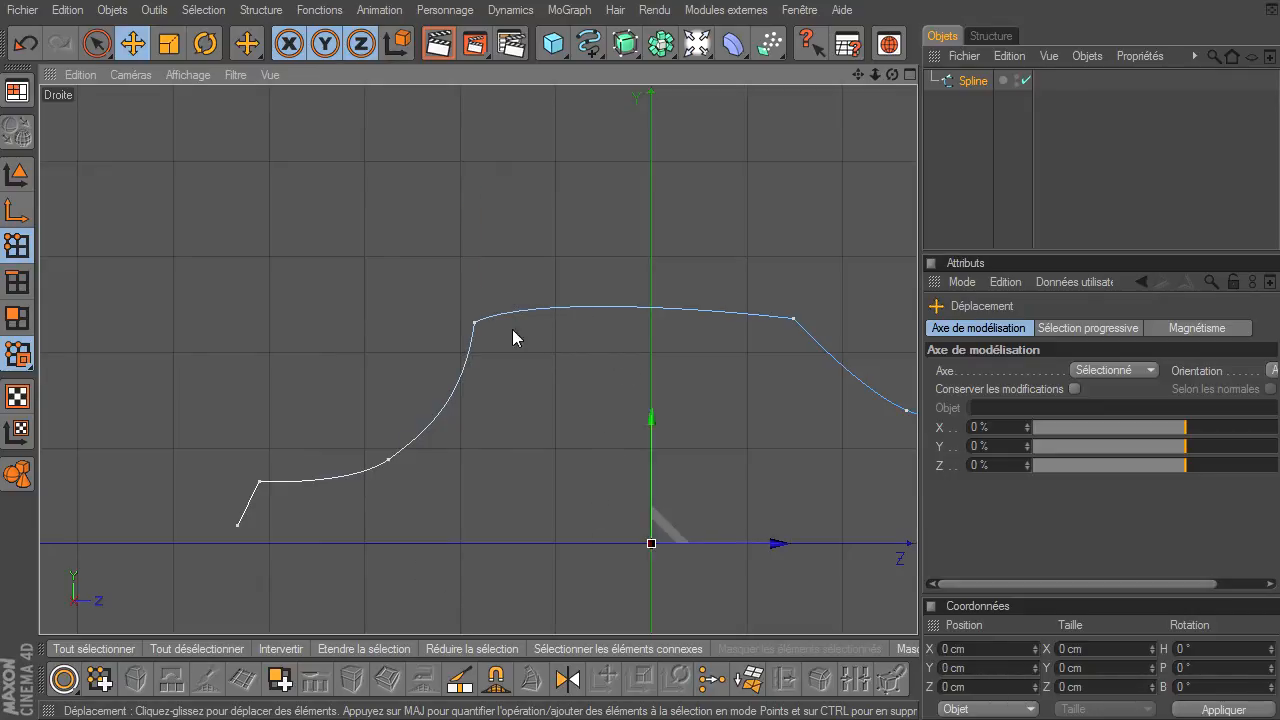
Apply Tangentes de directions égales to the negative-Z roof corner and swing its aligned handles back toward the roof line
click(474, 322)
scroll(410, 404, up, 2)
scroll(410, 404, up, 3)
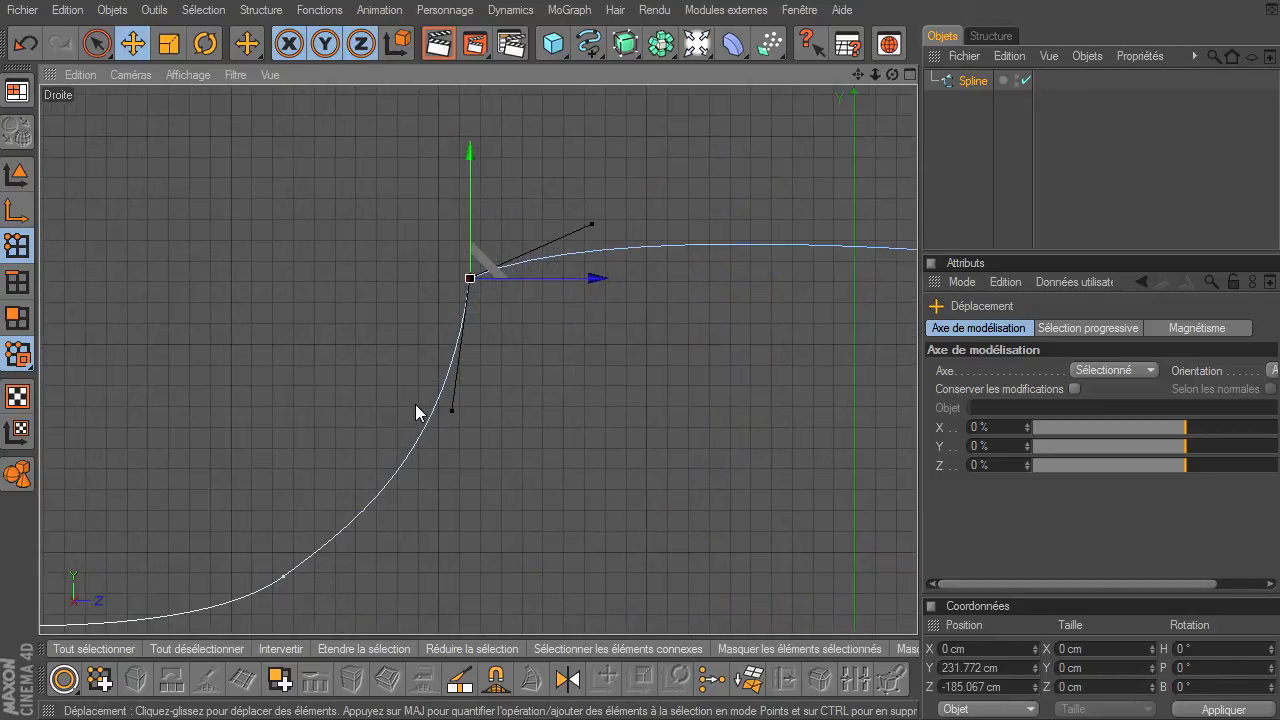
click(285, 578)
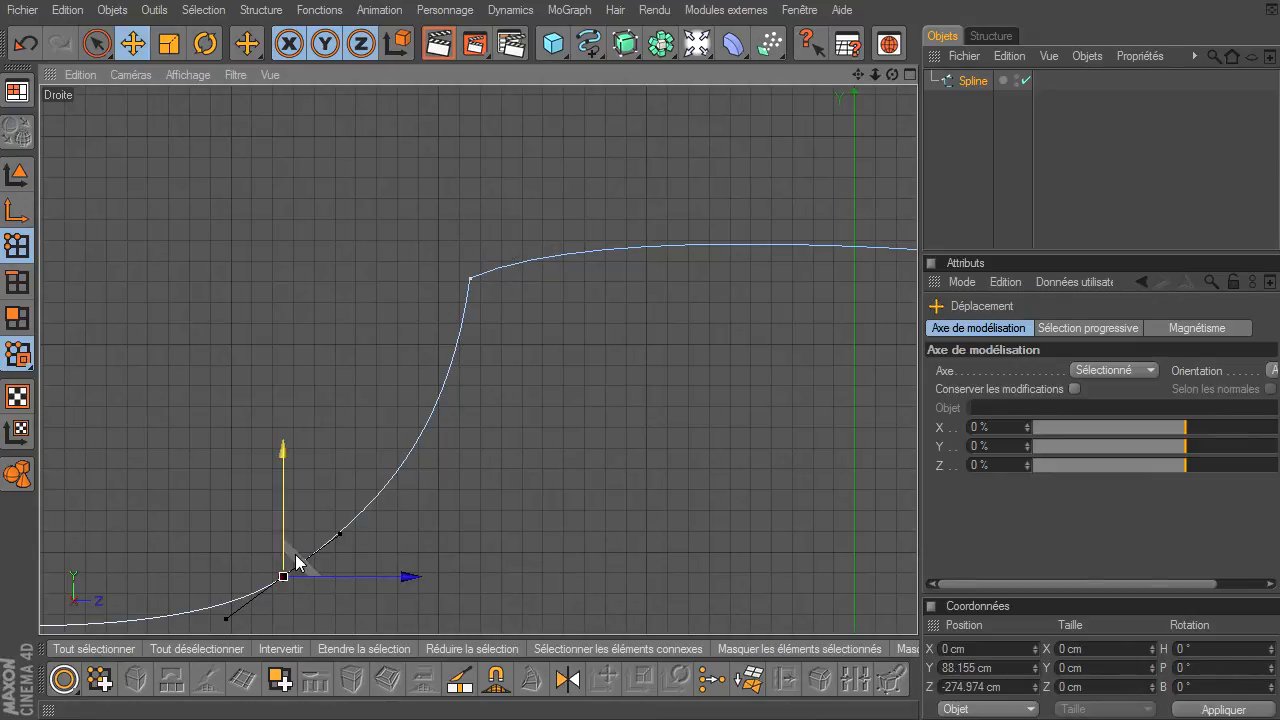
click(470, 279)
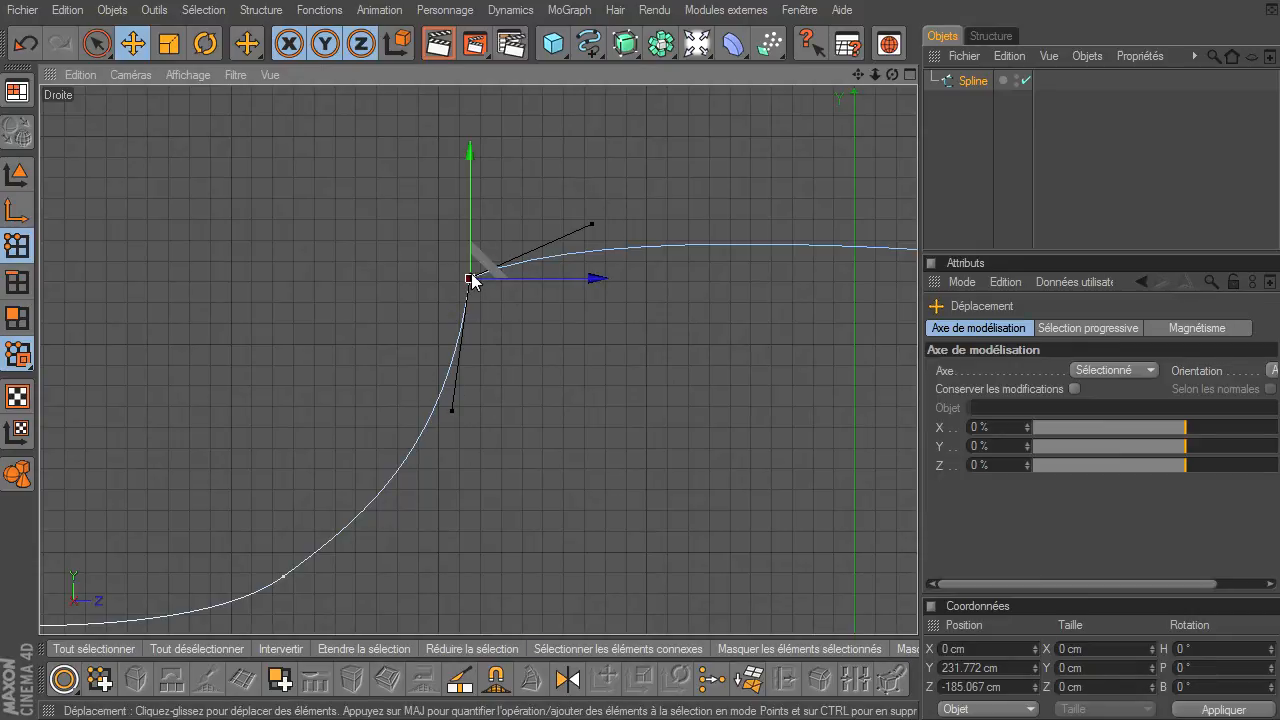
right_click(556, 168)
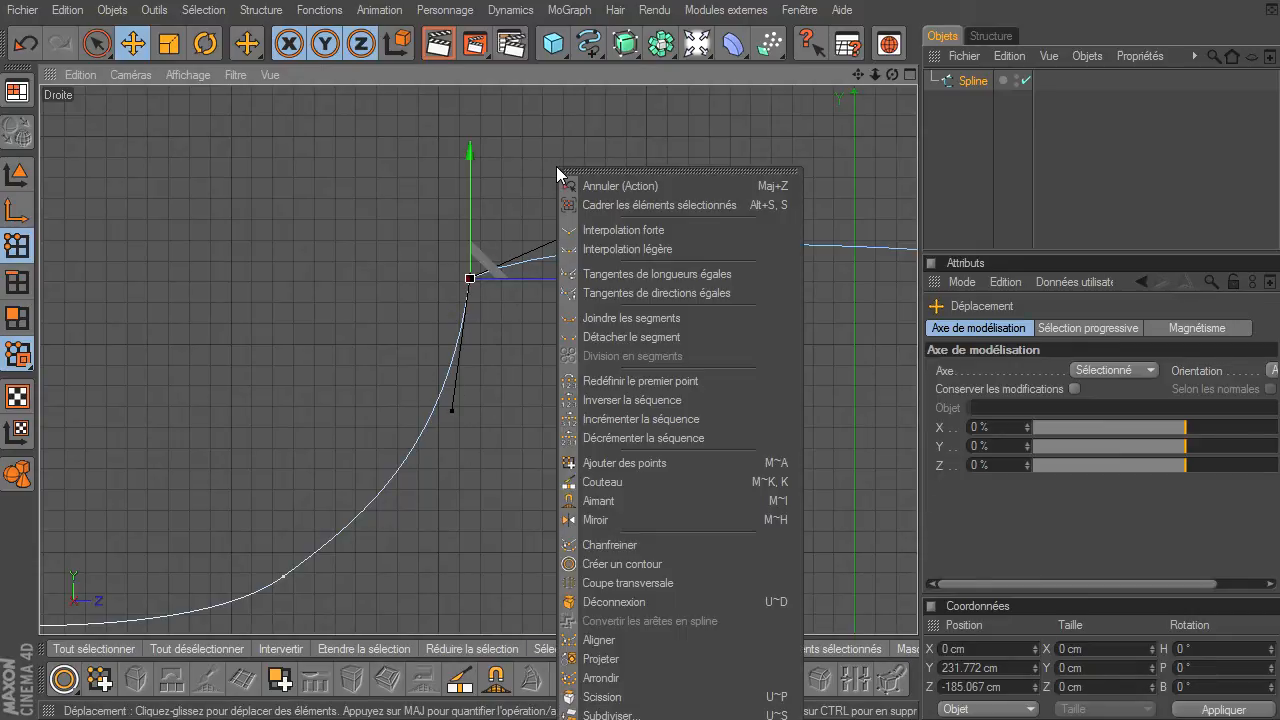
click(632, 293)
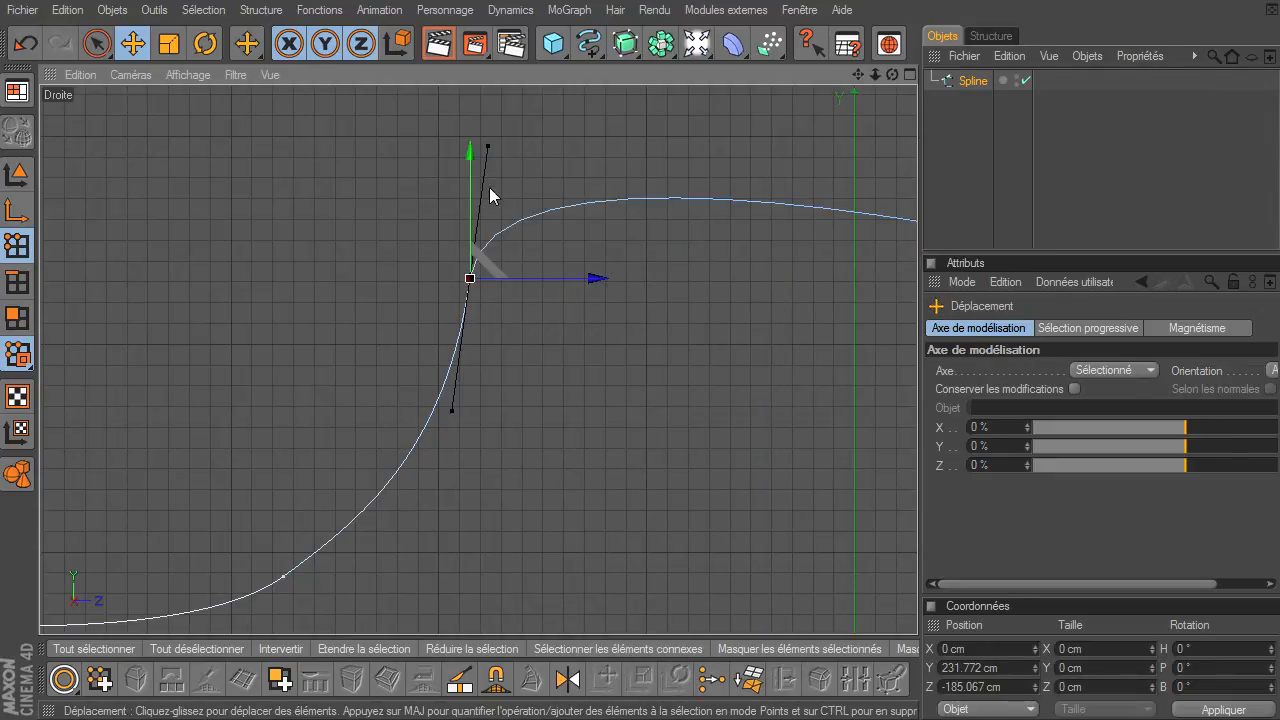
drag(489, 147, 548, 233)
Move the negative-Z roof corner point to about Y 222.6 cm, Z -172.4 cm and deselect it
scroll(466, 318, down, 5)
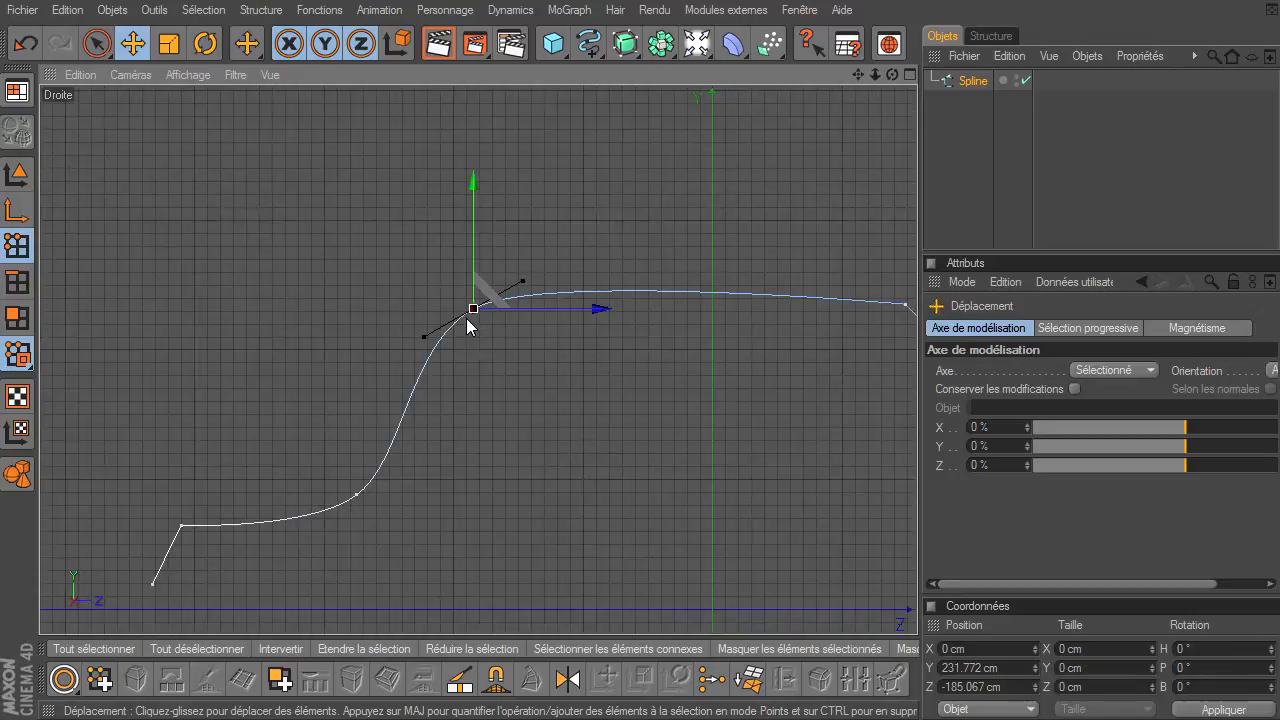
drag(858, 74, 917, 496)
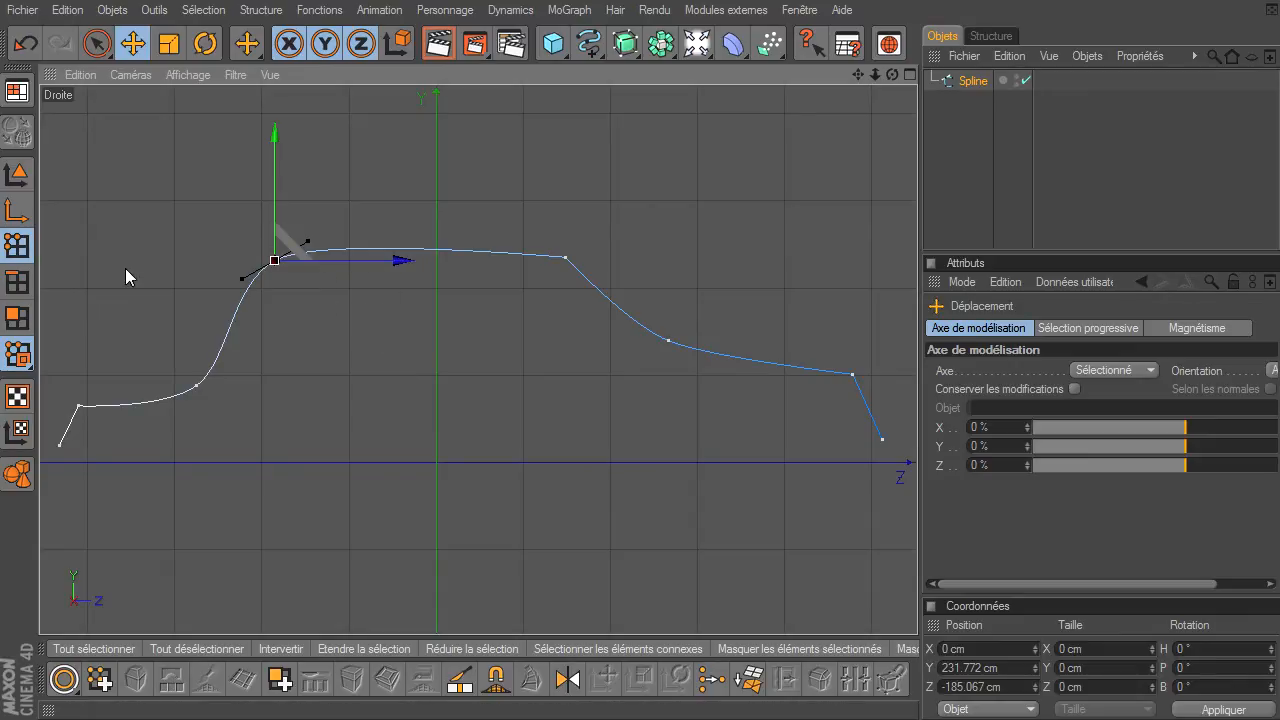
mouse_move(294, 246)
mouse_down()
mouse_move(294, 189)
mouse_move(283, 252)
mouse_move(298, 254)
mouse_up()
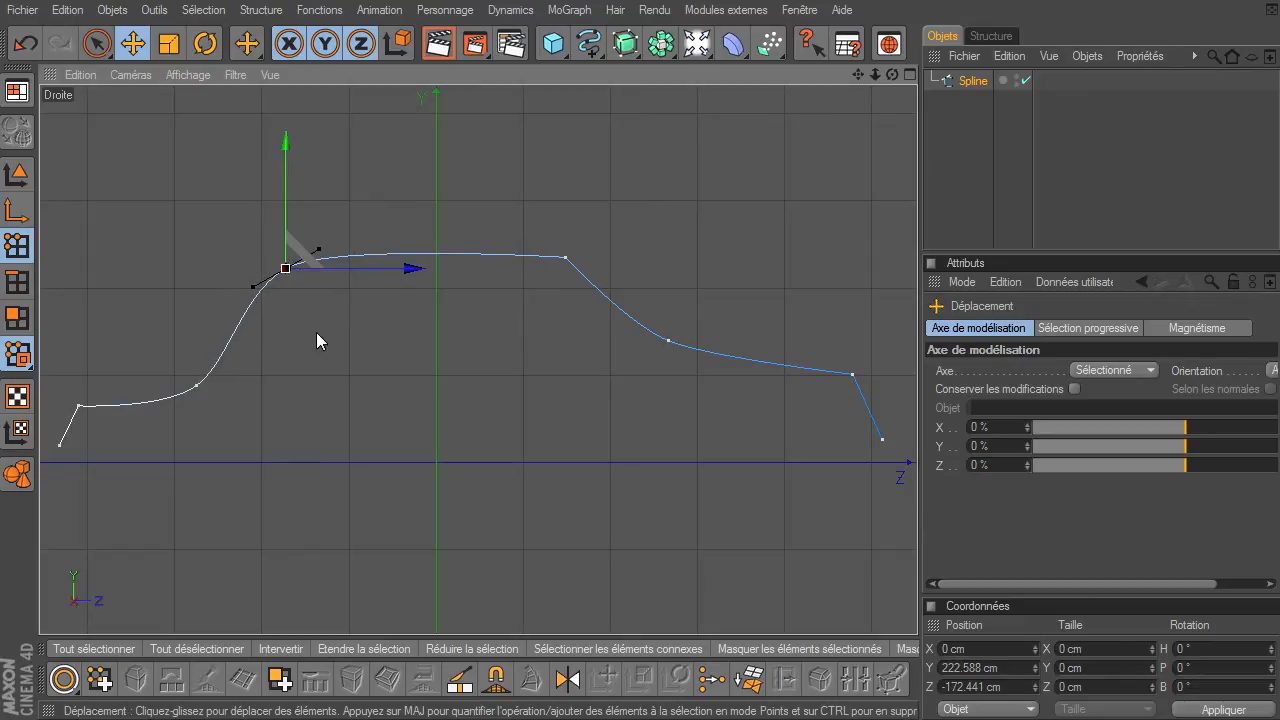
click(129, 400)
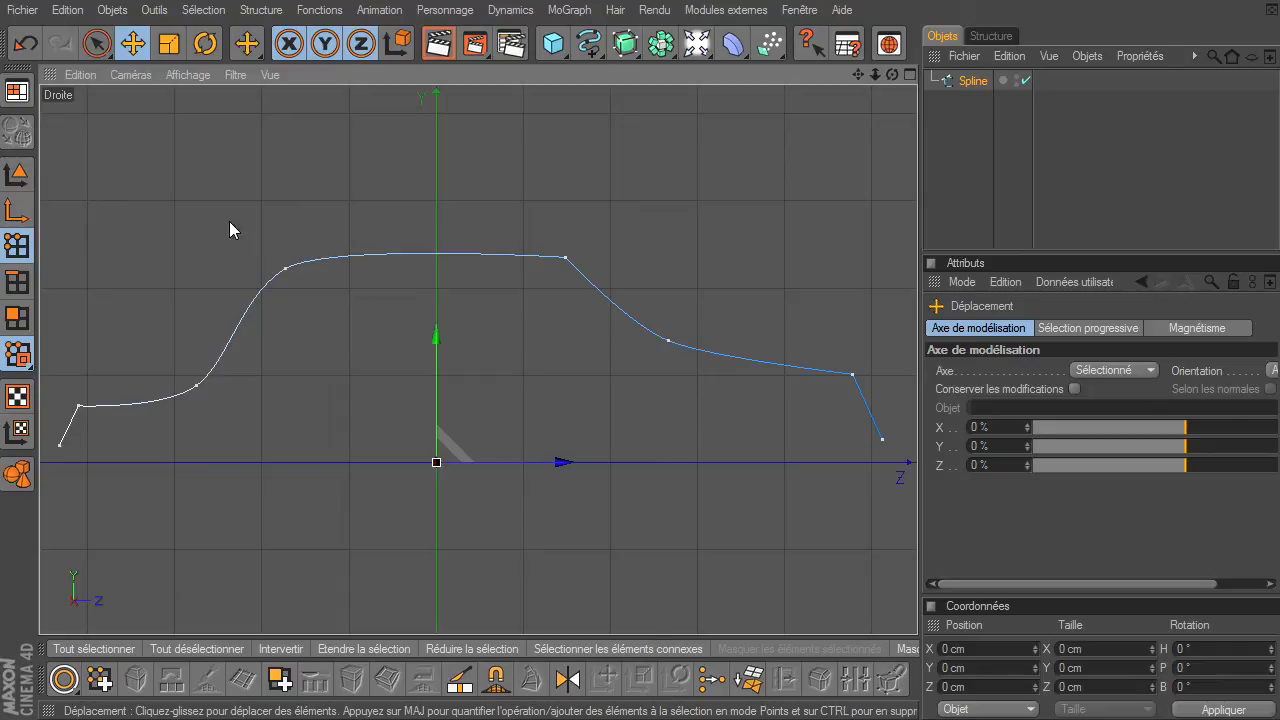
Close the car-profile spline with the Fermer la spline option, and reopen it
click(965, 83)
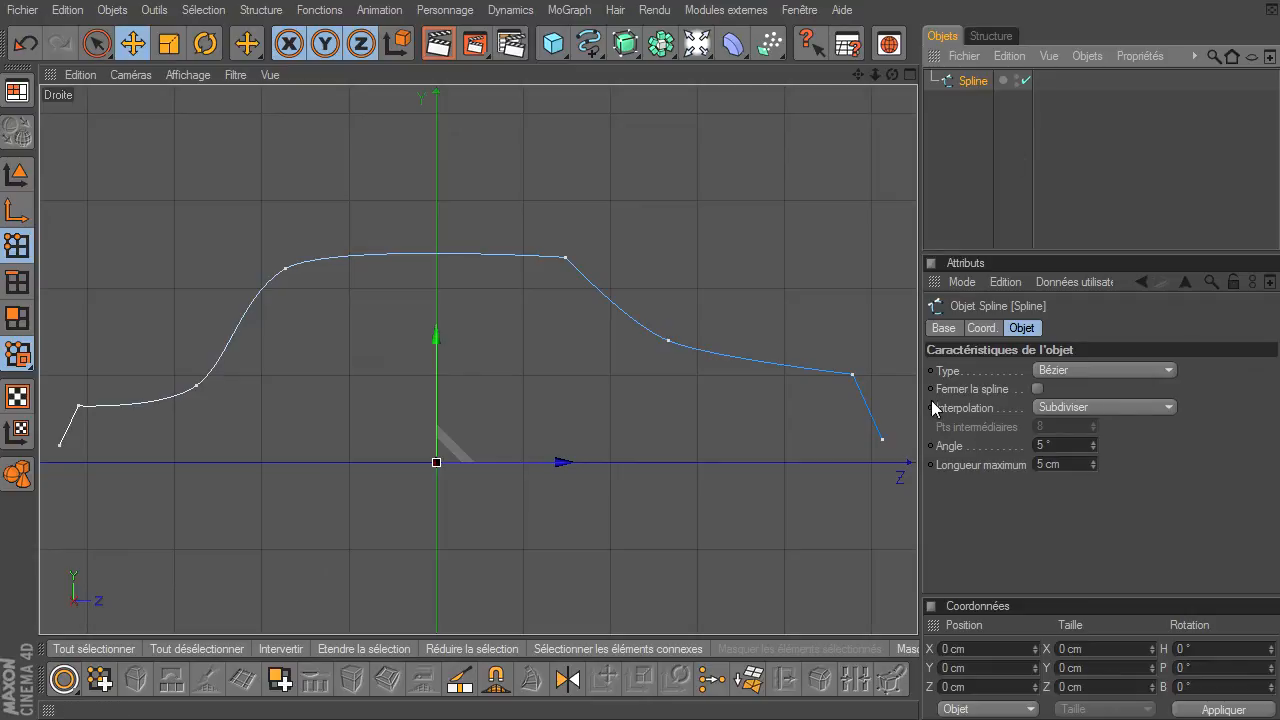
click(1037, 389)
click(880, 440)
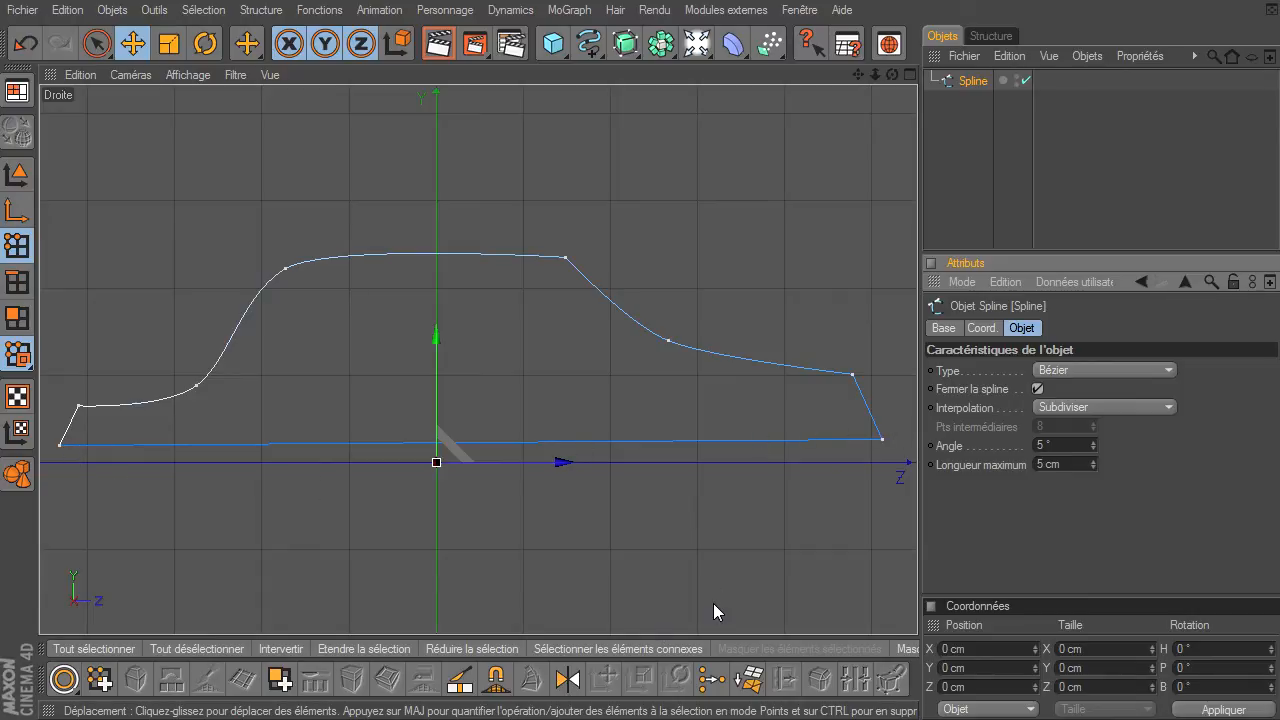
click(1037, 389)
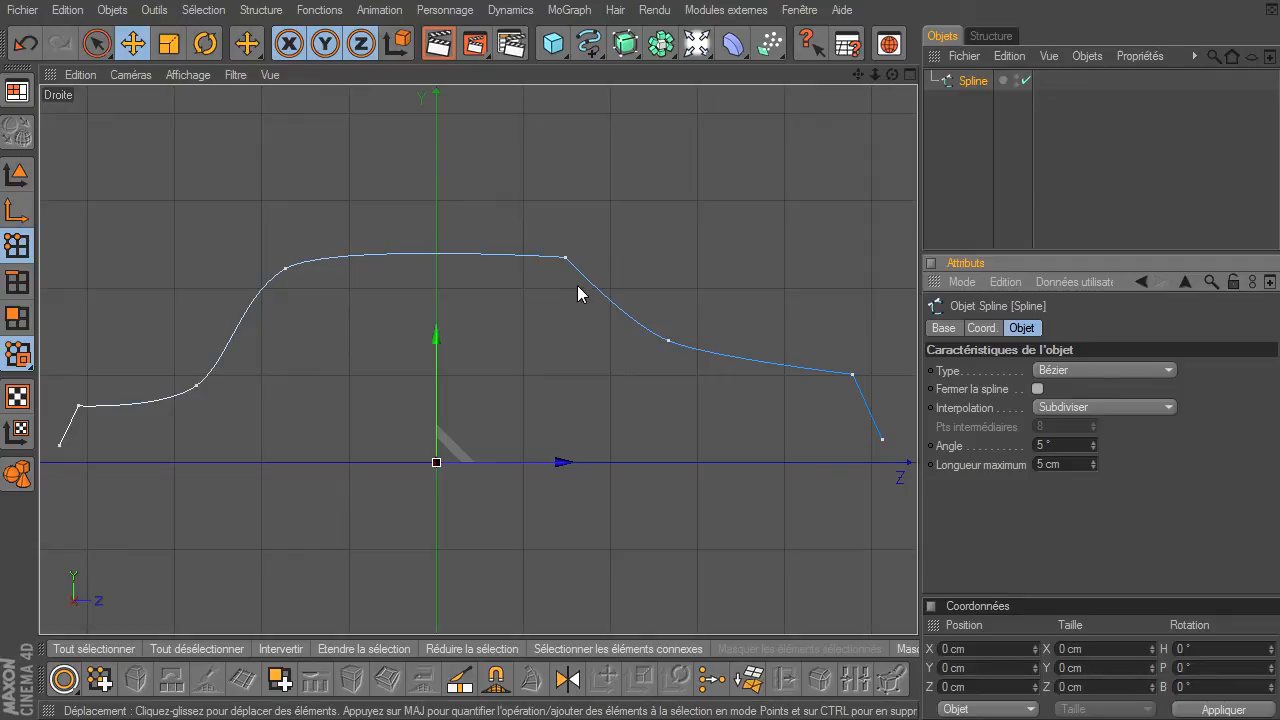
Select the positive-Z roof corner point and apply Décrémenter la séquence to the car-profile spline four times
click(565, 257)
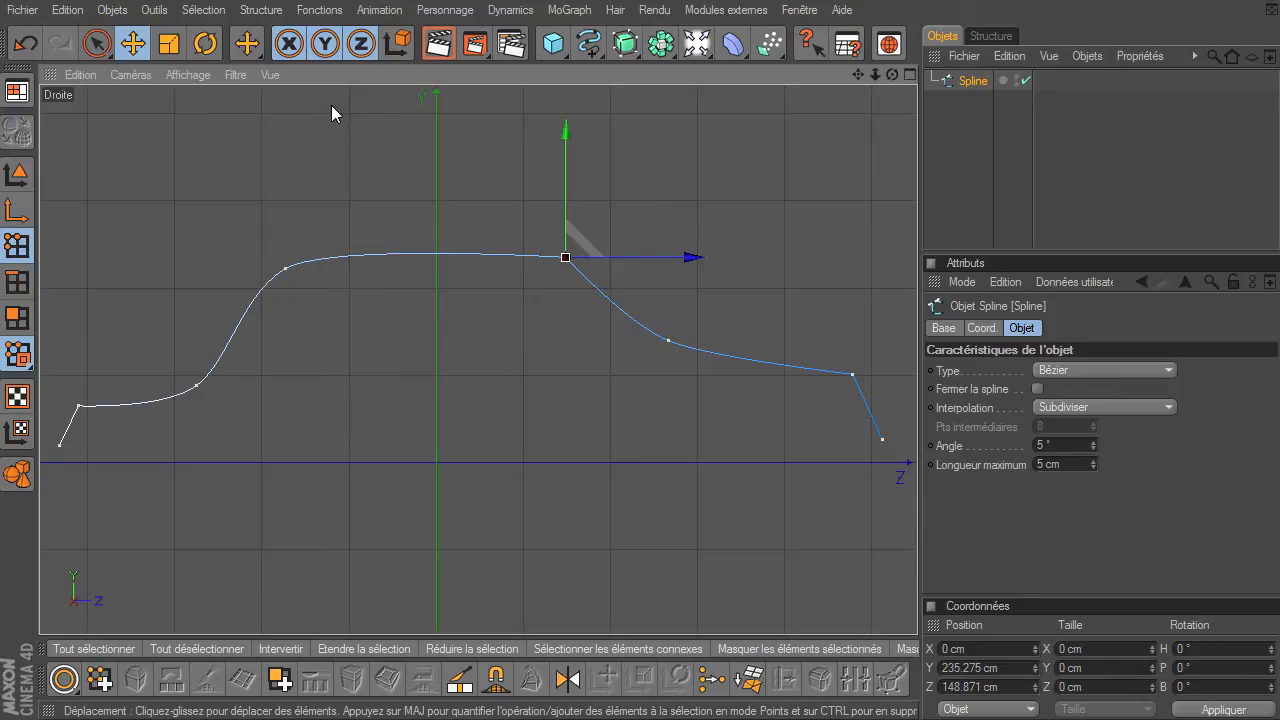
right_click(348, 146)
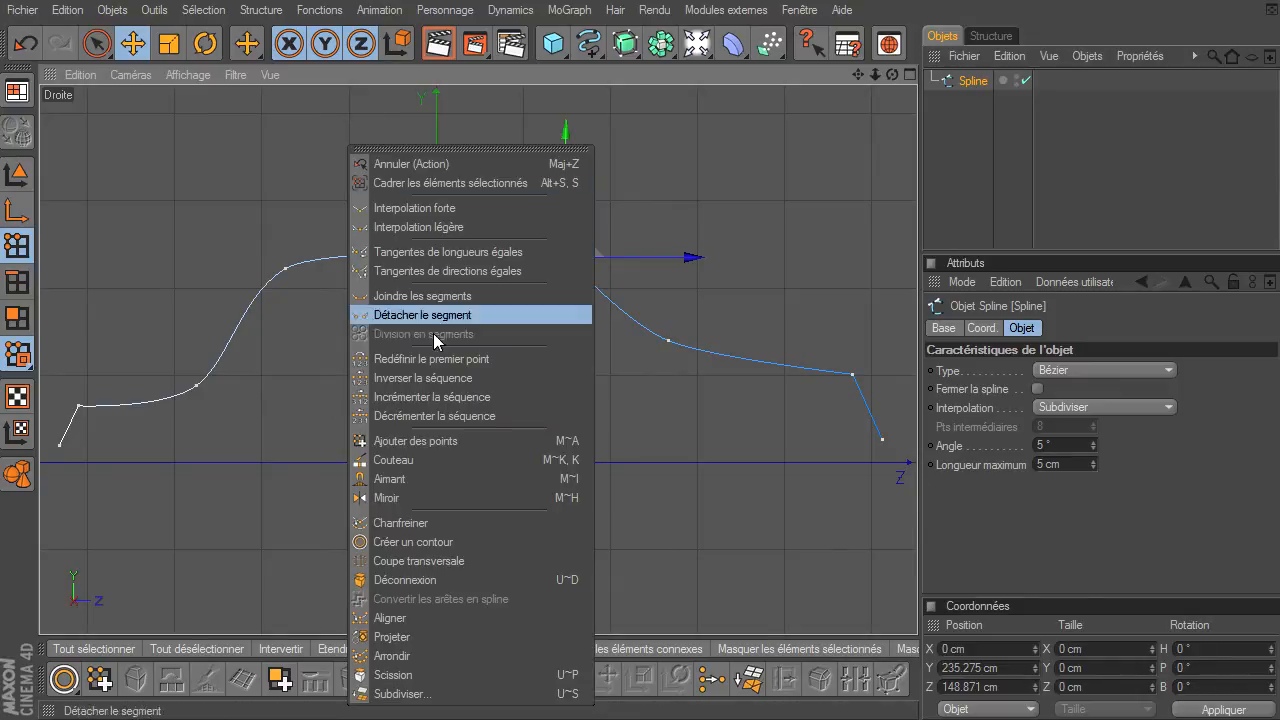
click(441, 420)
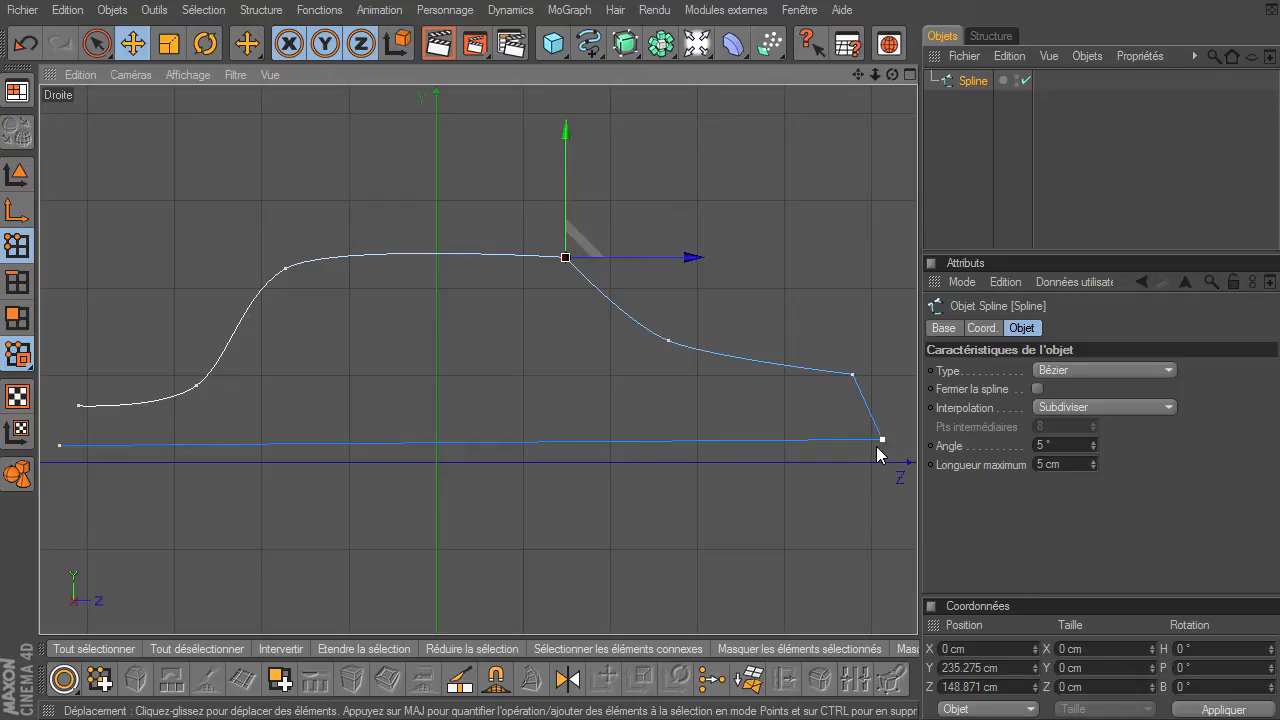
right_click(396, 345)
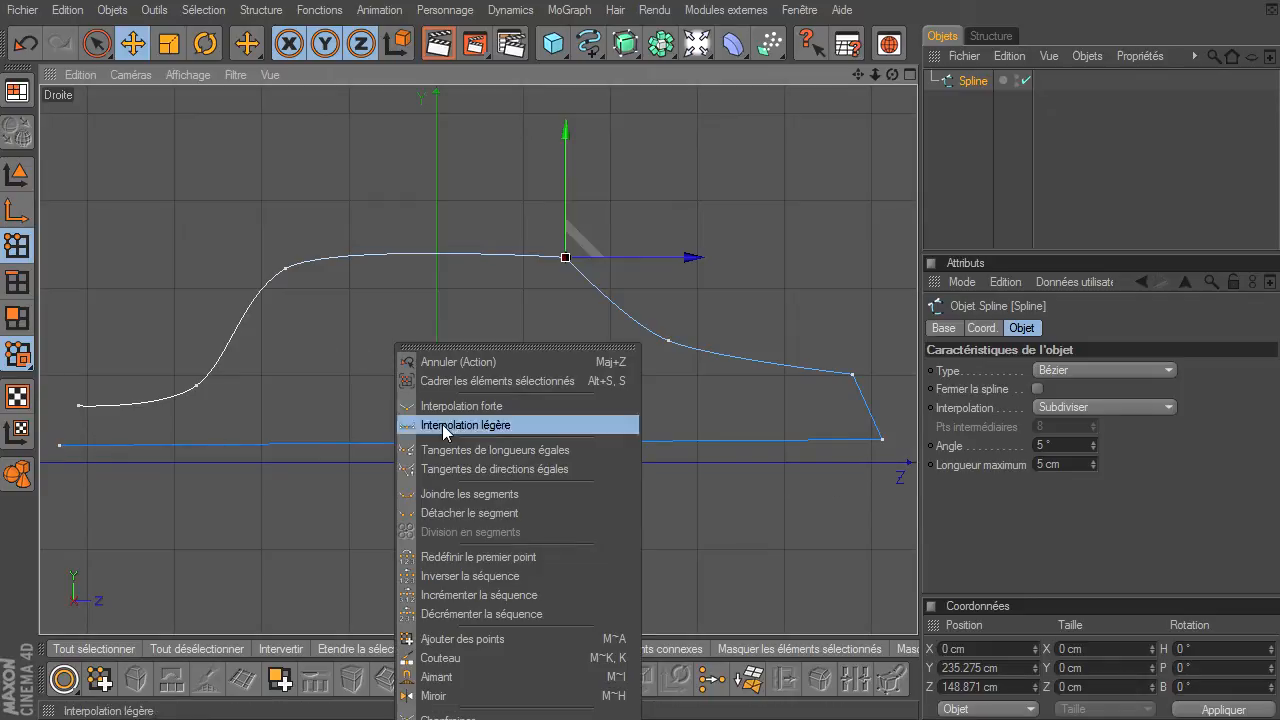
click(460, 614)
right_click(573, 316)
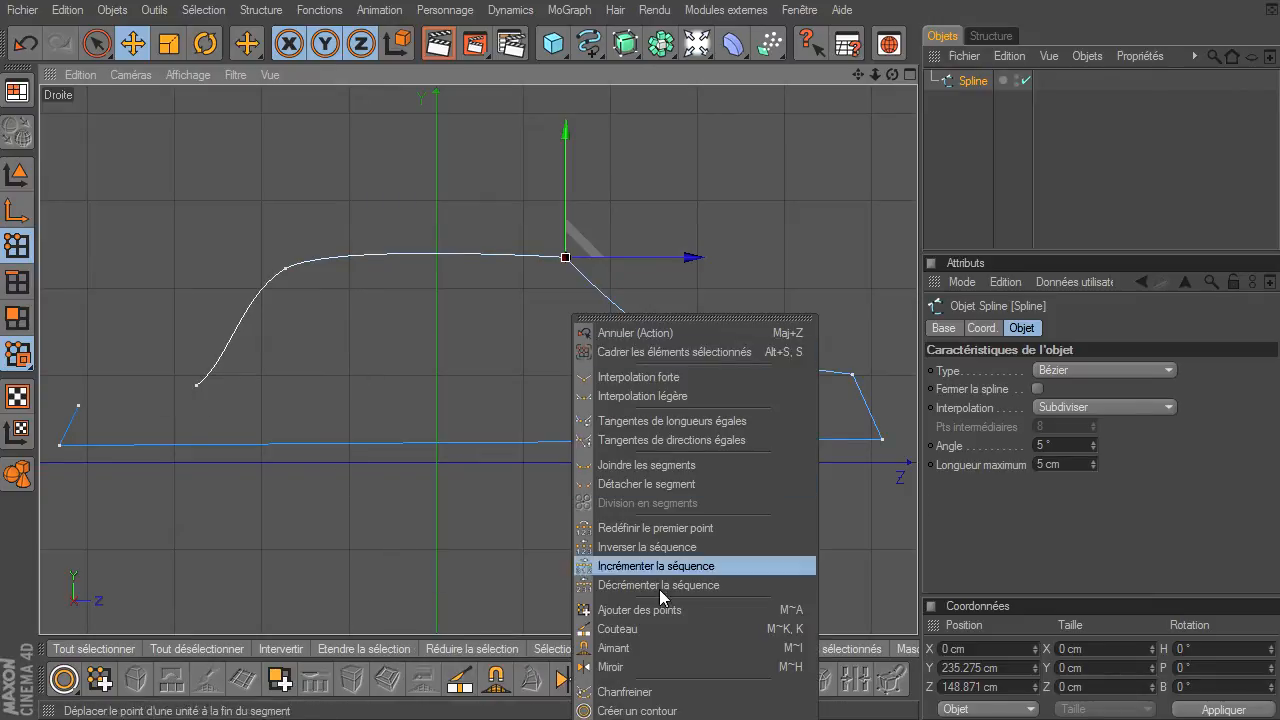
click(669, 585)
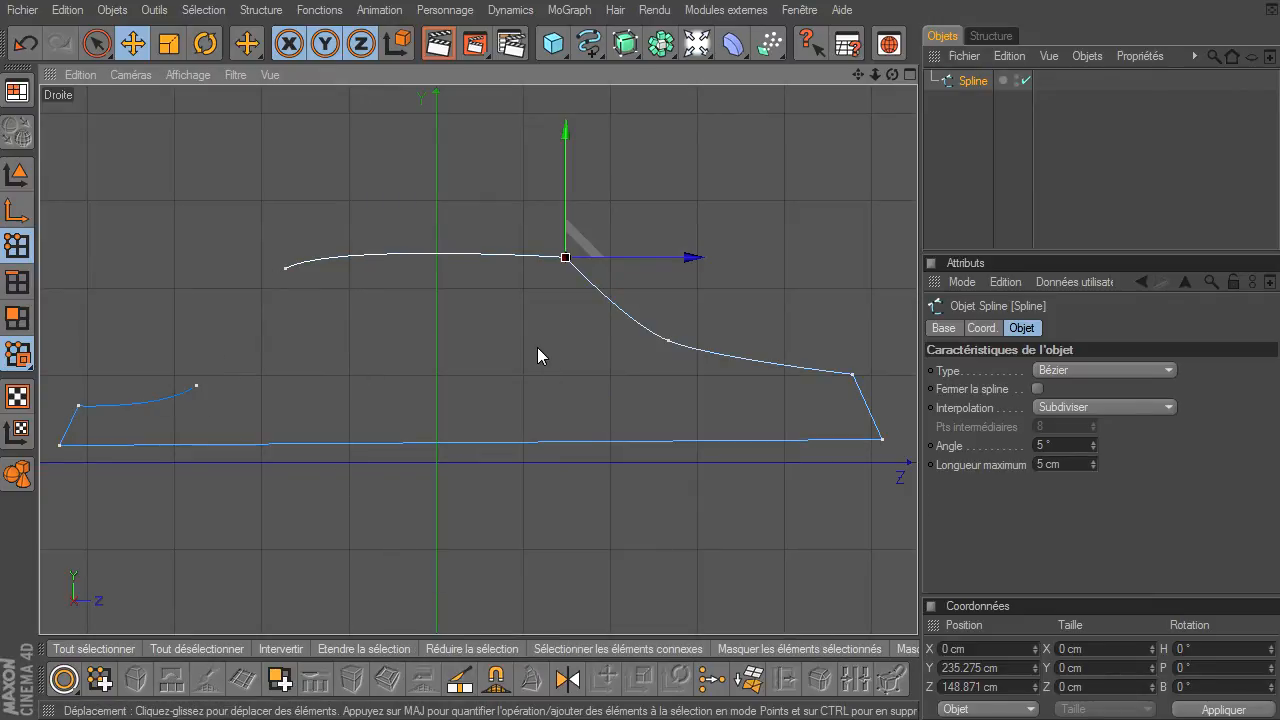
right_click(537, 347)
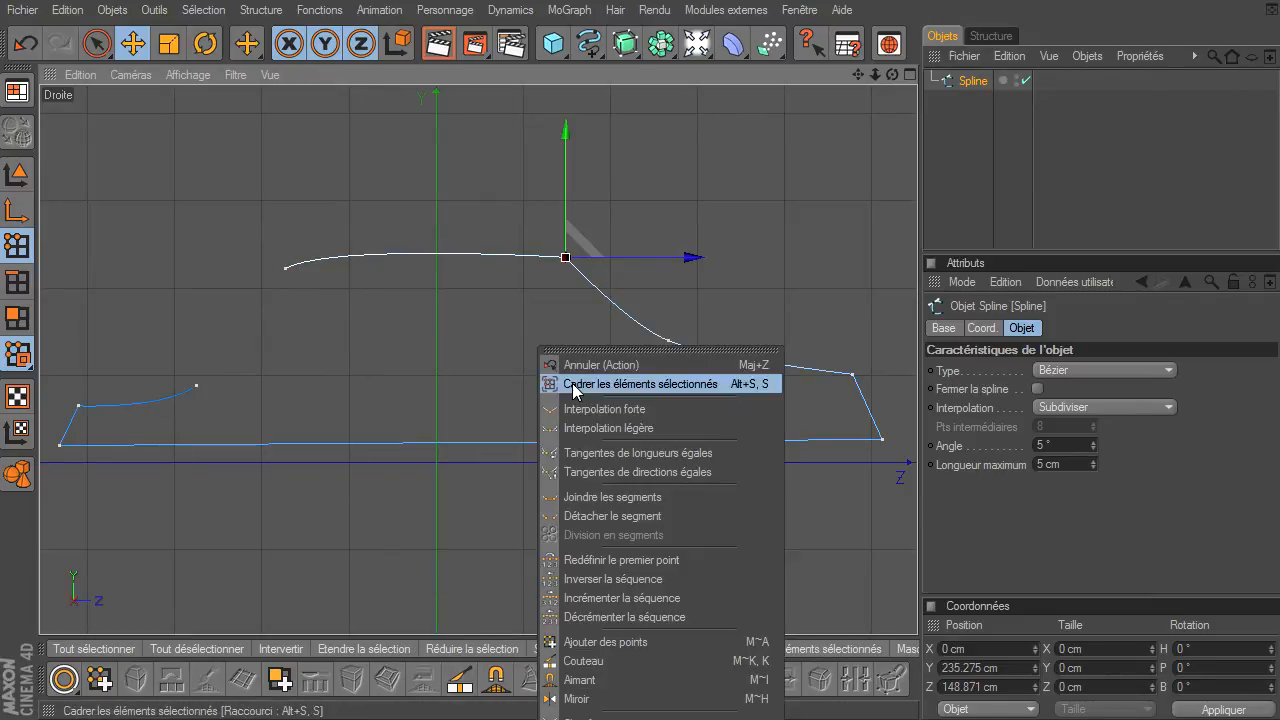
click(610, 616)
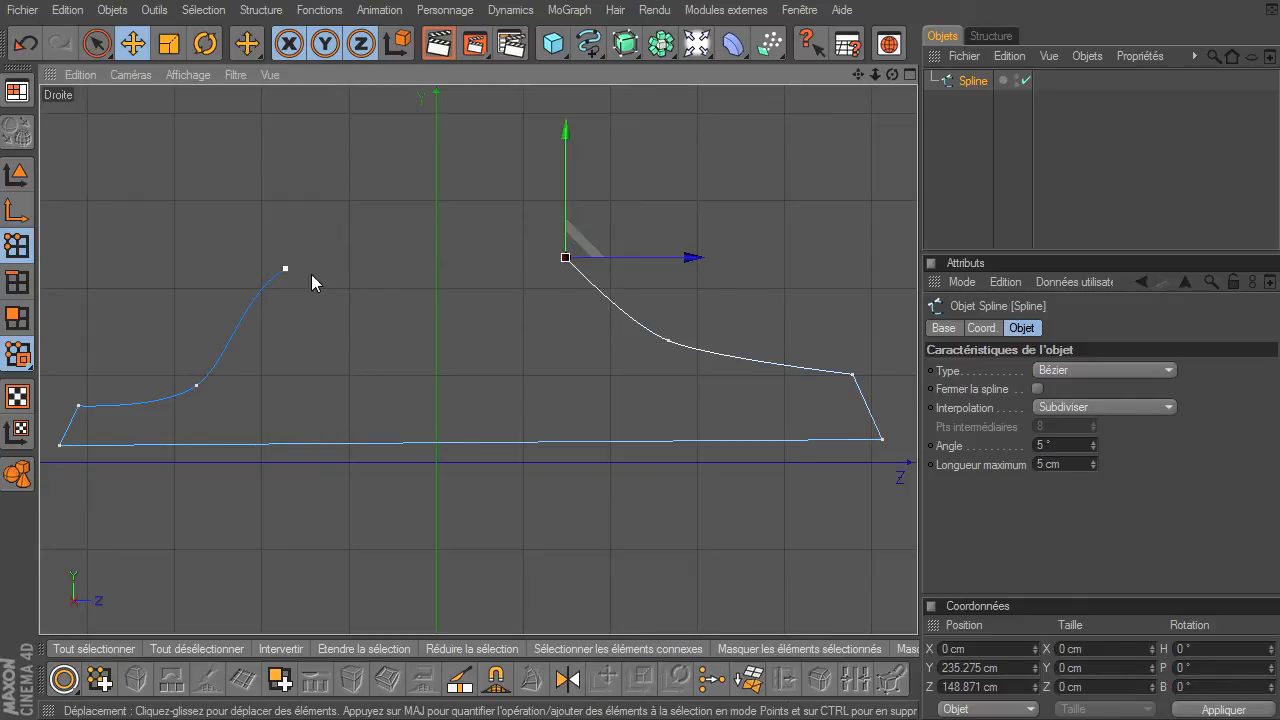
Close the car-profile spline, deselect its point and apply Incrémenter la séquence four times
click(1038, 389)
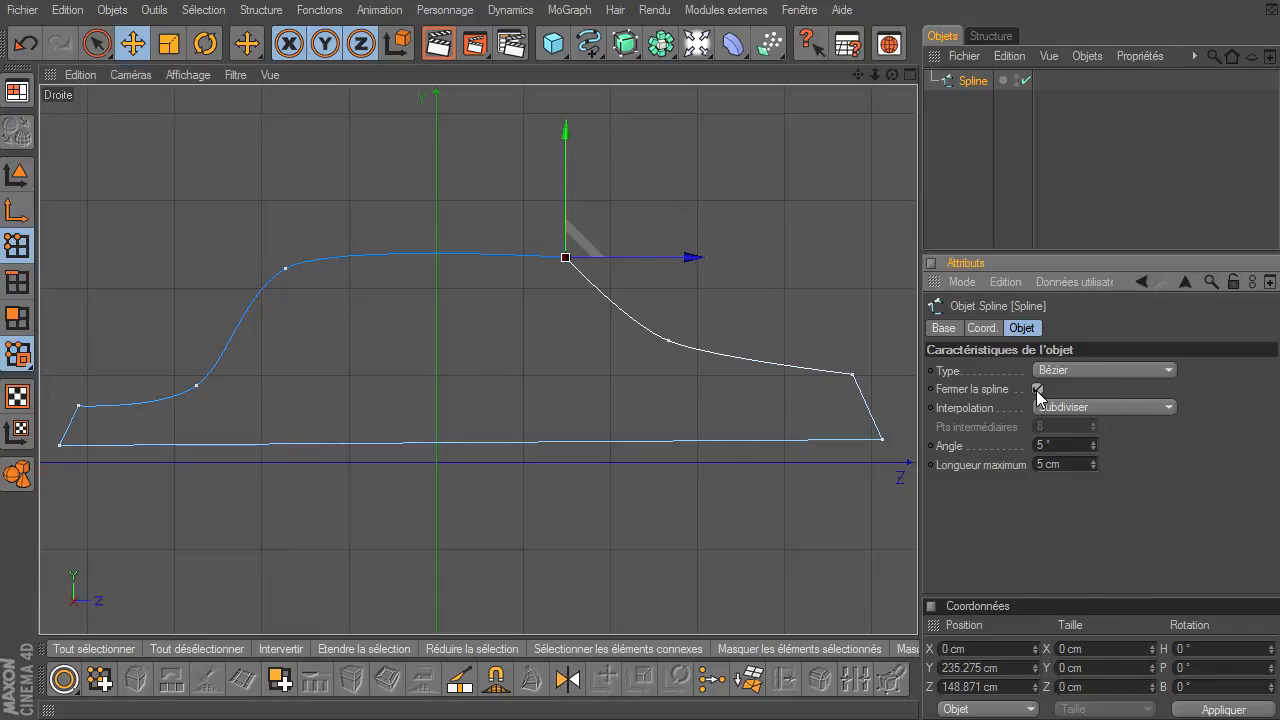
click(550, 490)
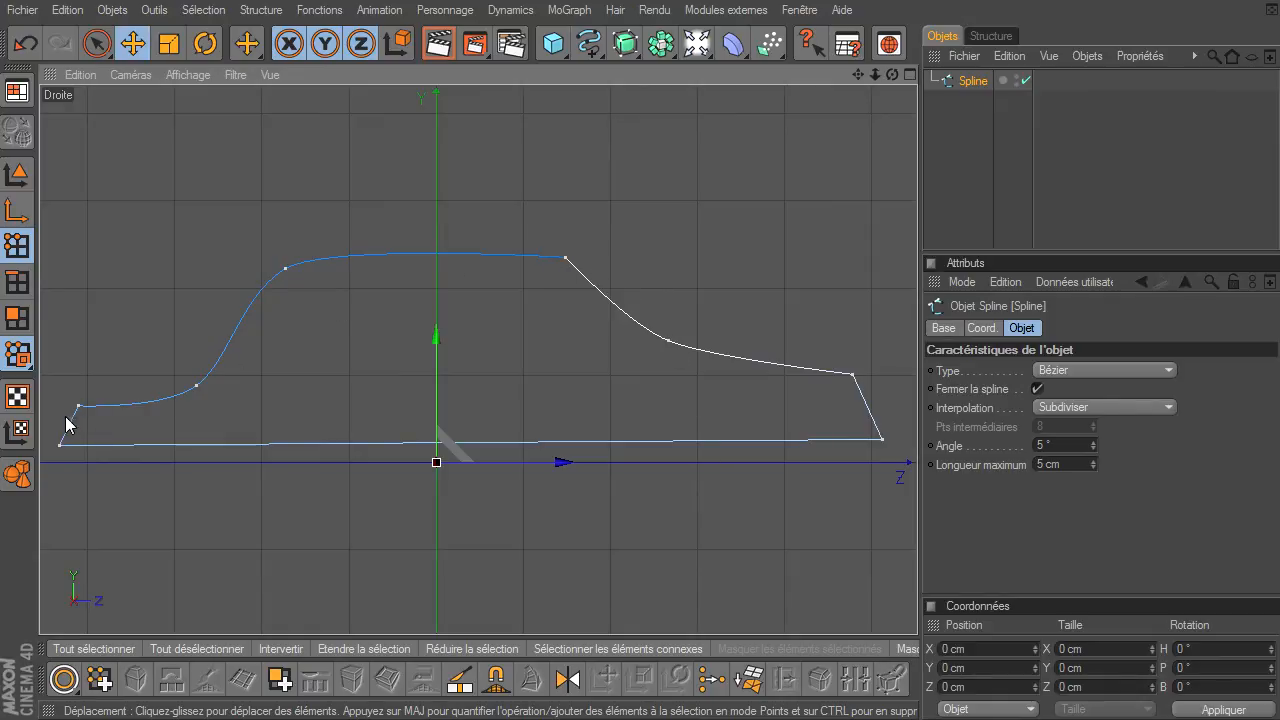
right_click(483, 137)
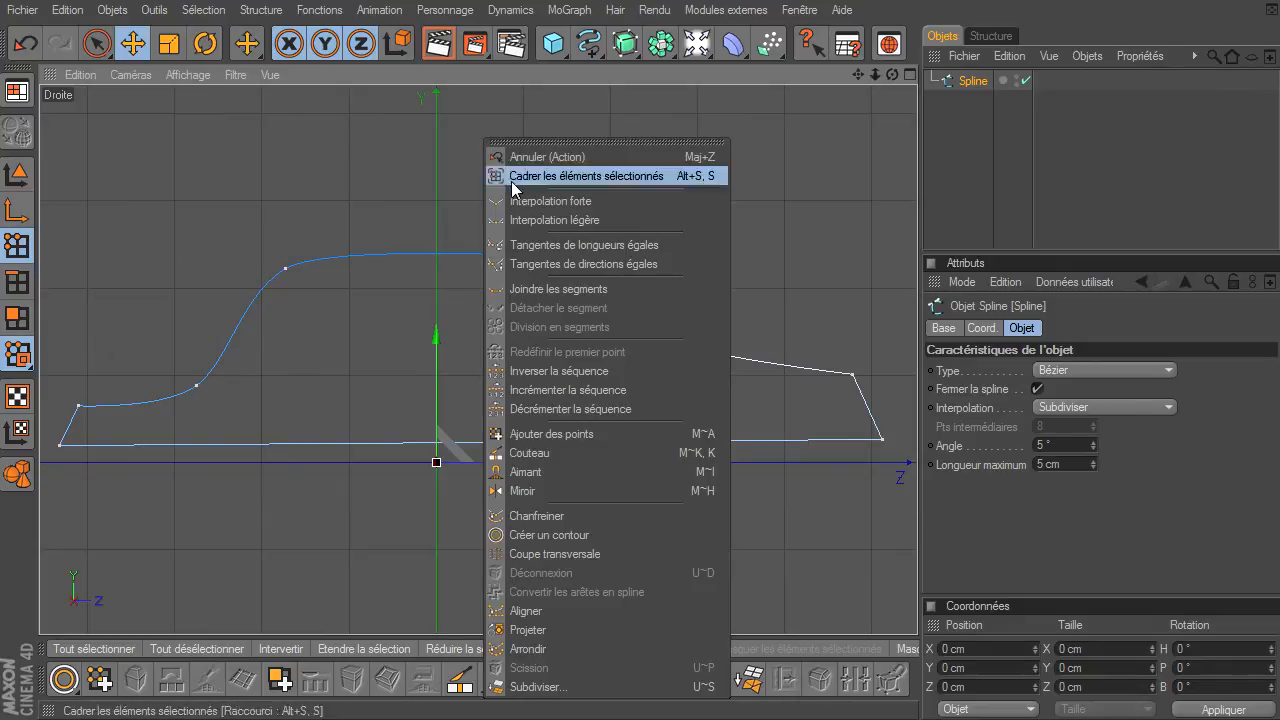
click(534, 392)
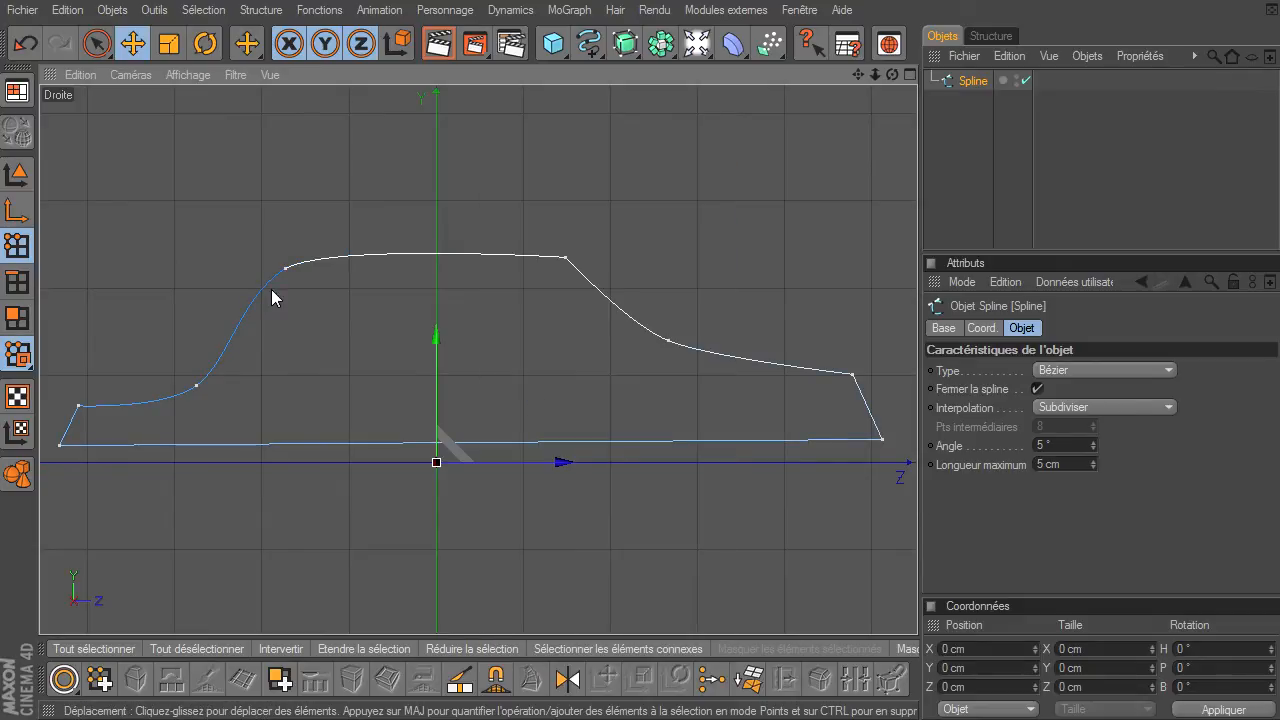
right_click(475, 121)
click(547, 378)
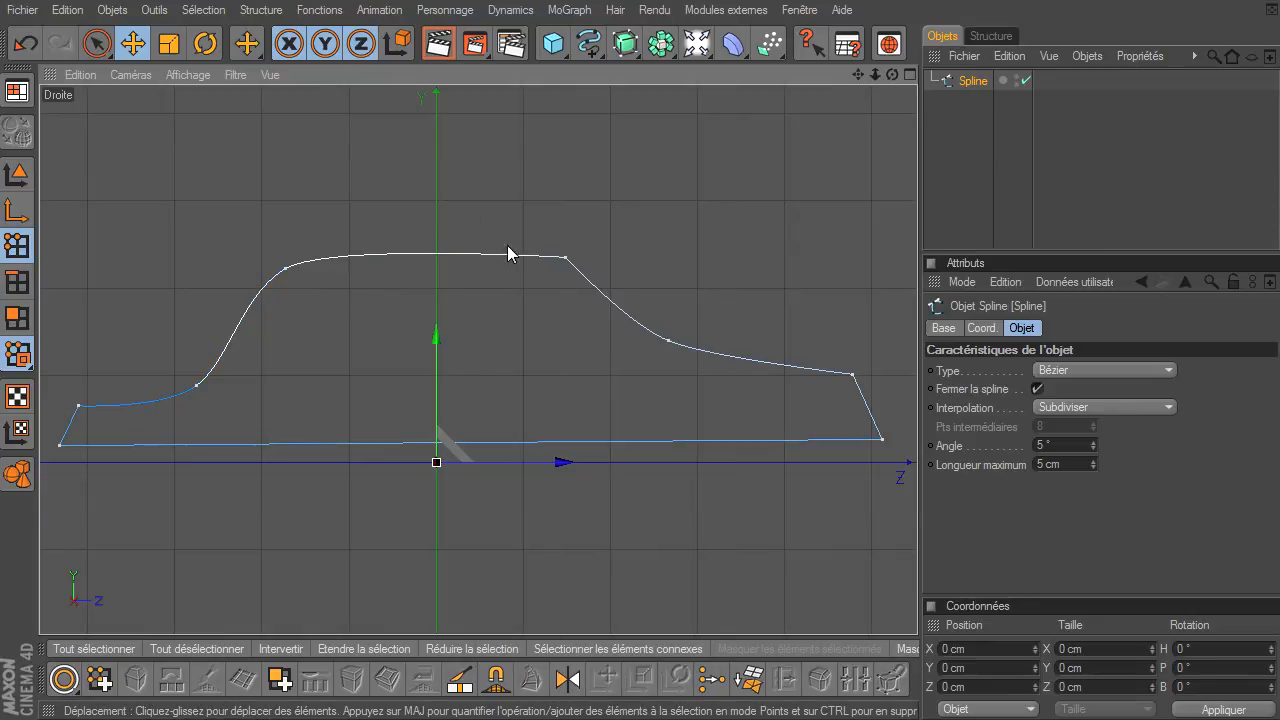
right_click(497, 177)
click(567, 430)
right_click(606, 181)
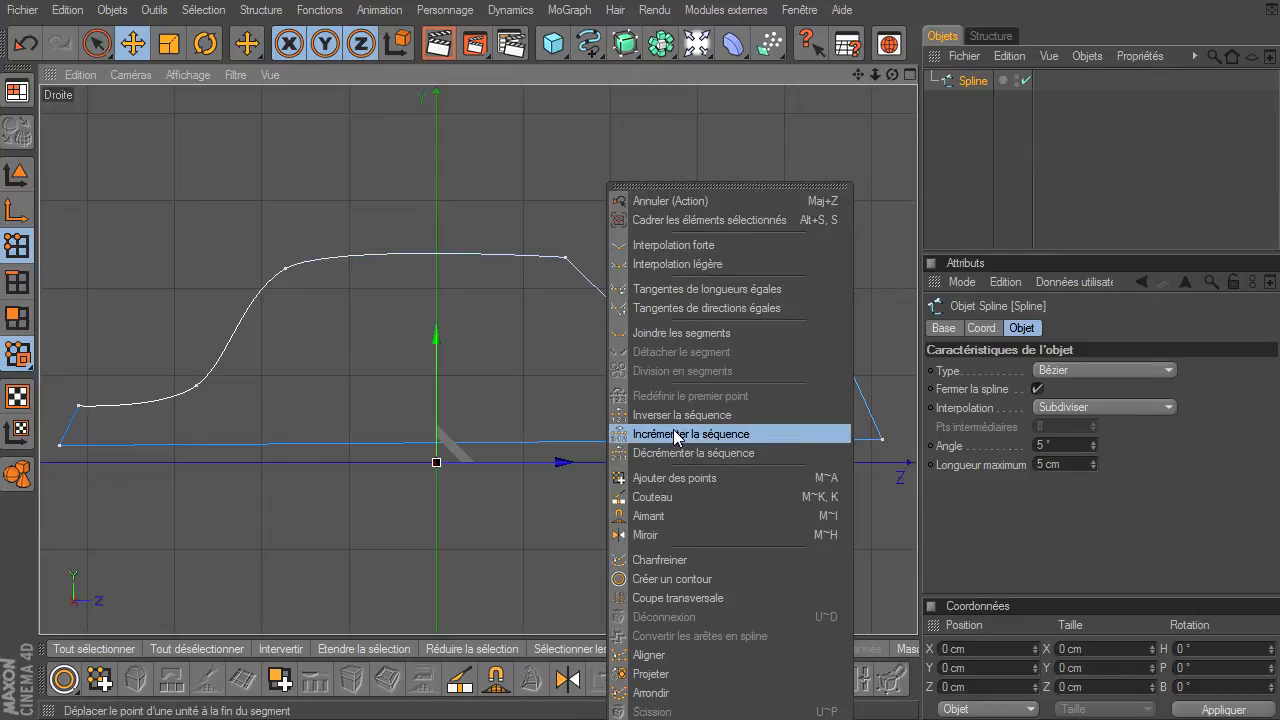
click(640, 430)
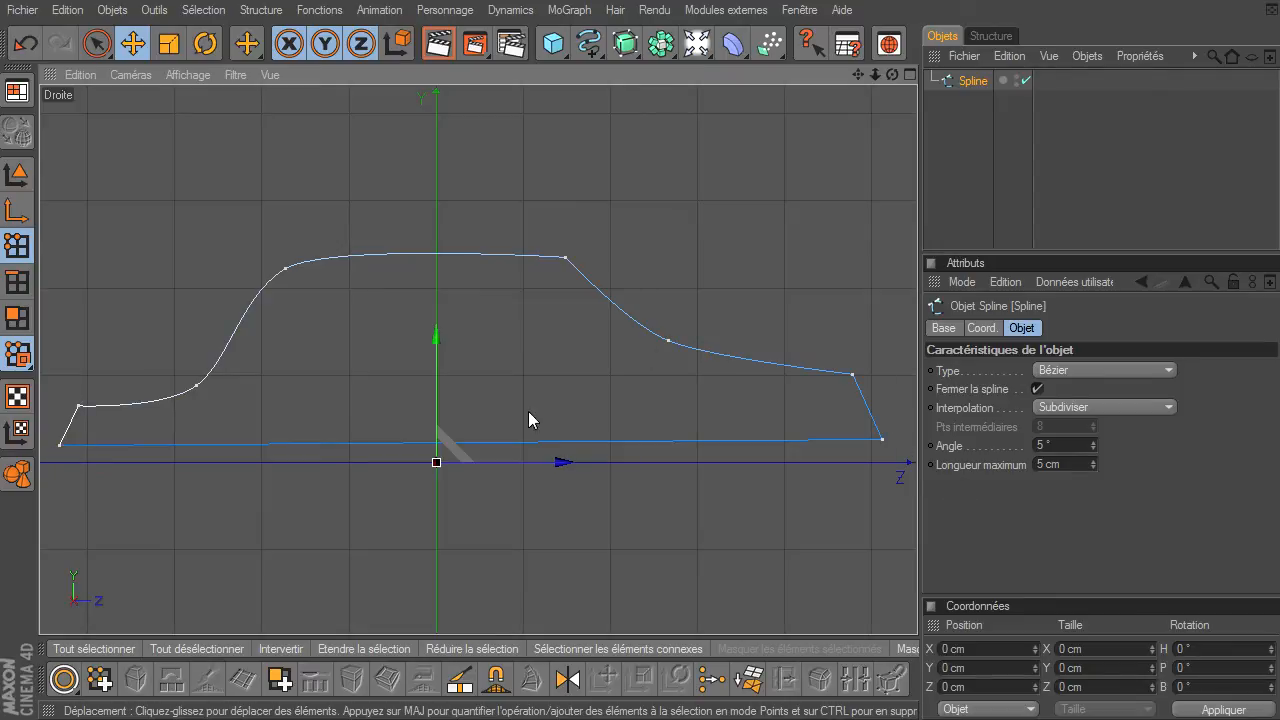
Reverse the car-profile spline's point order with Inverser la séquence, and reopen the spline
right_click(219, 123)
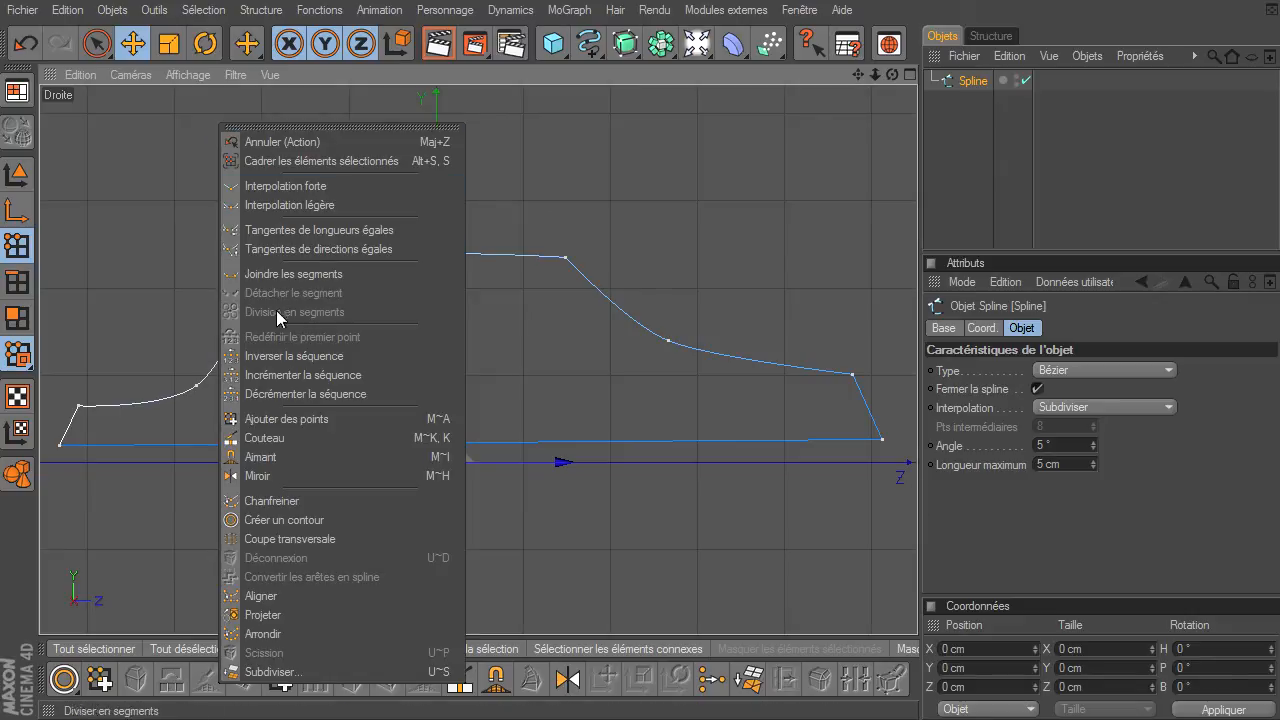
click(273, 357)
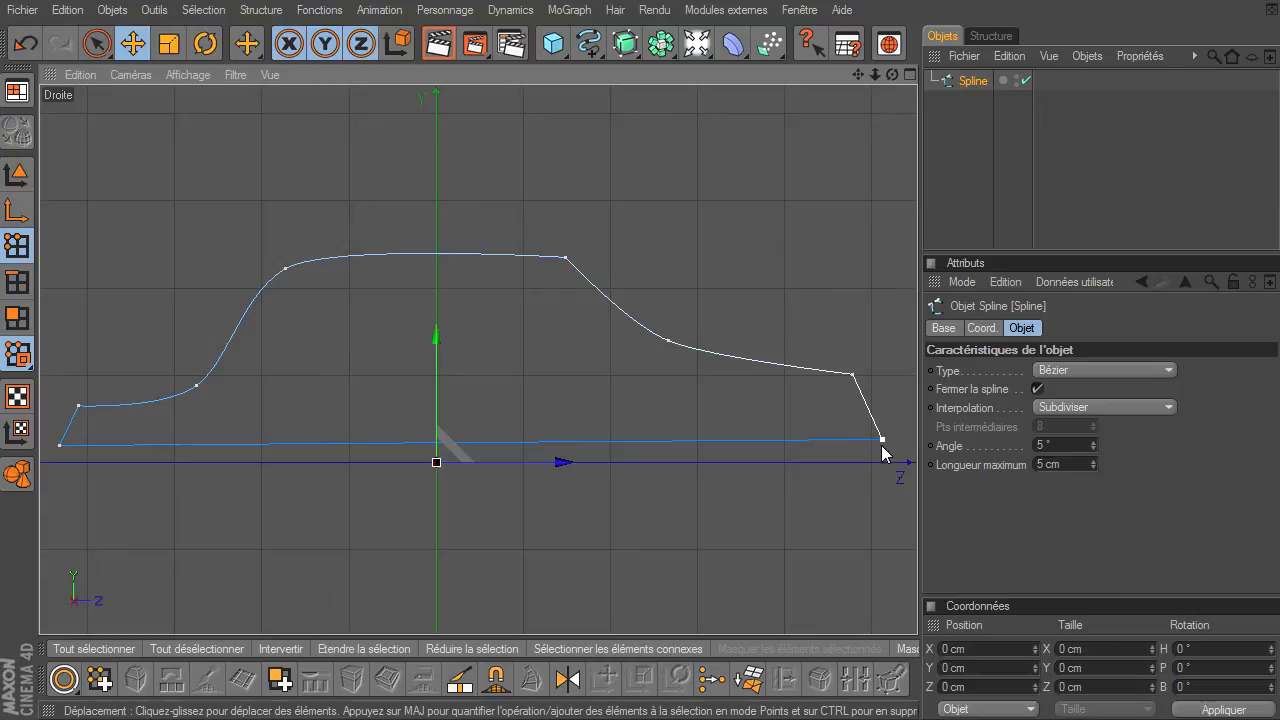
click(1036, 389)
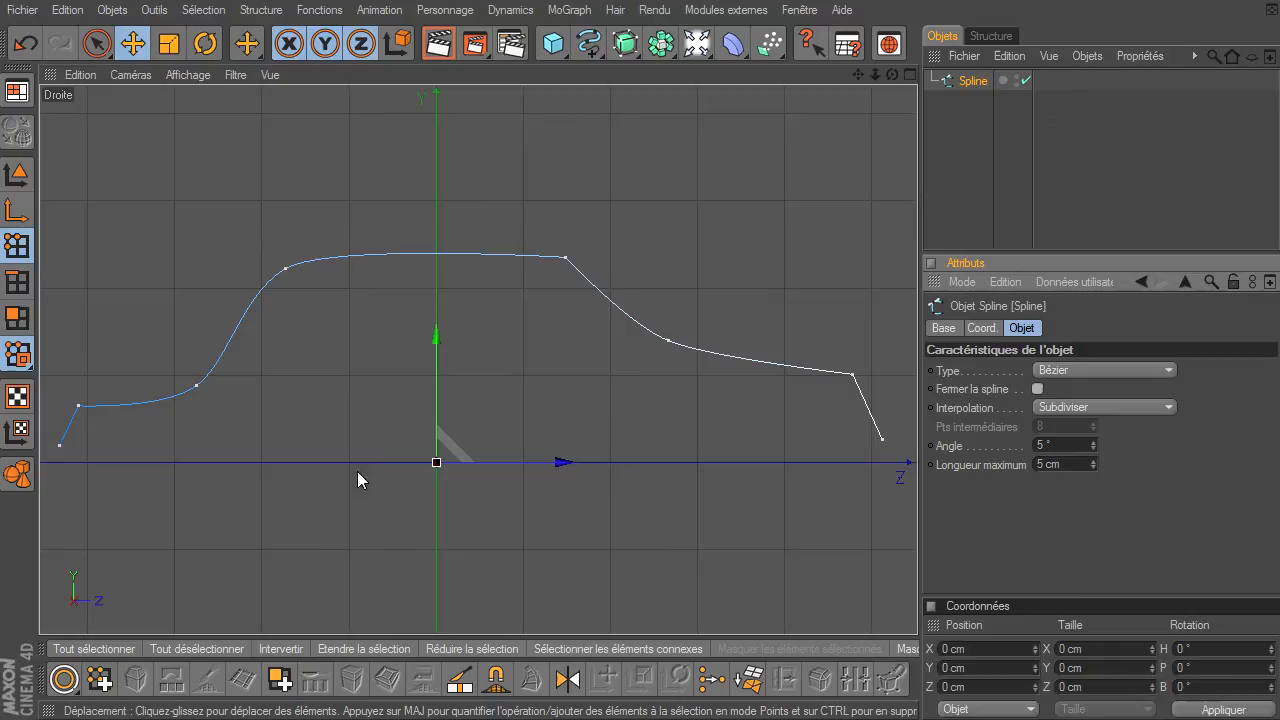
right_click(317, 122)
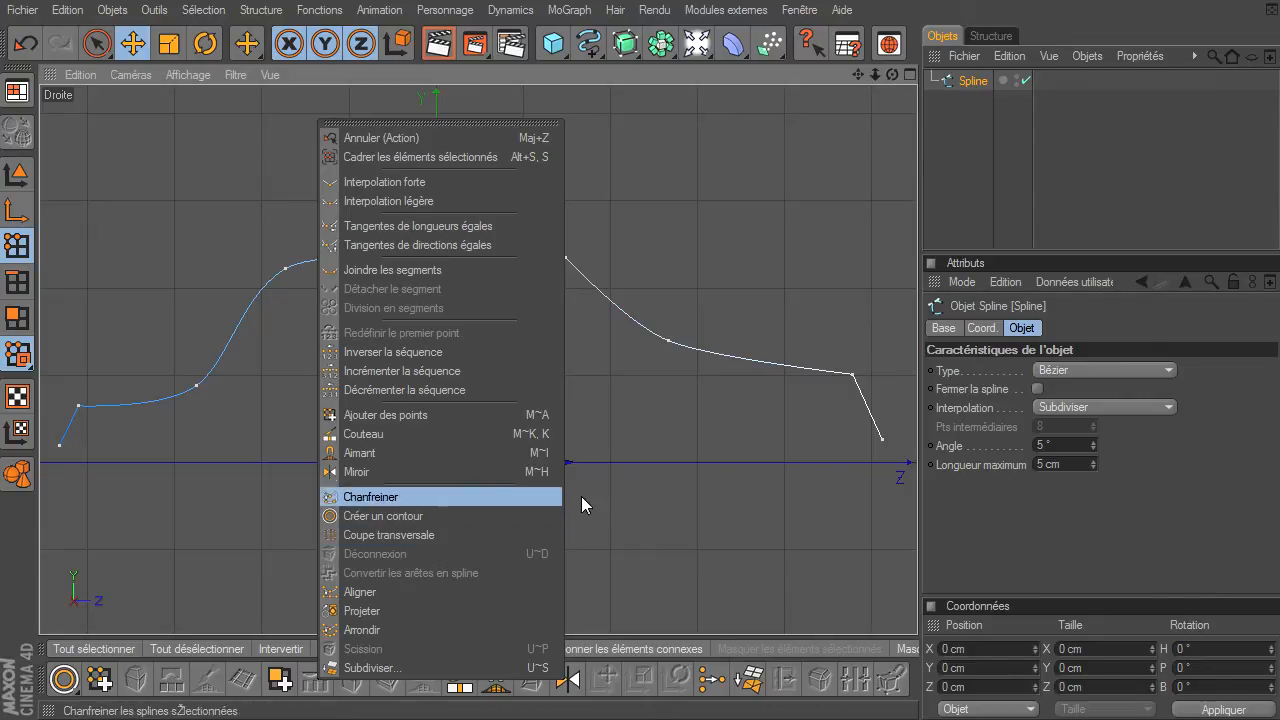
click(612, 492)
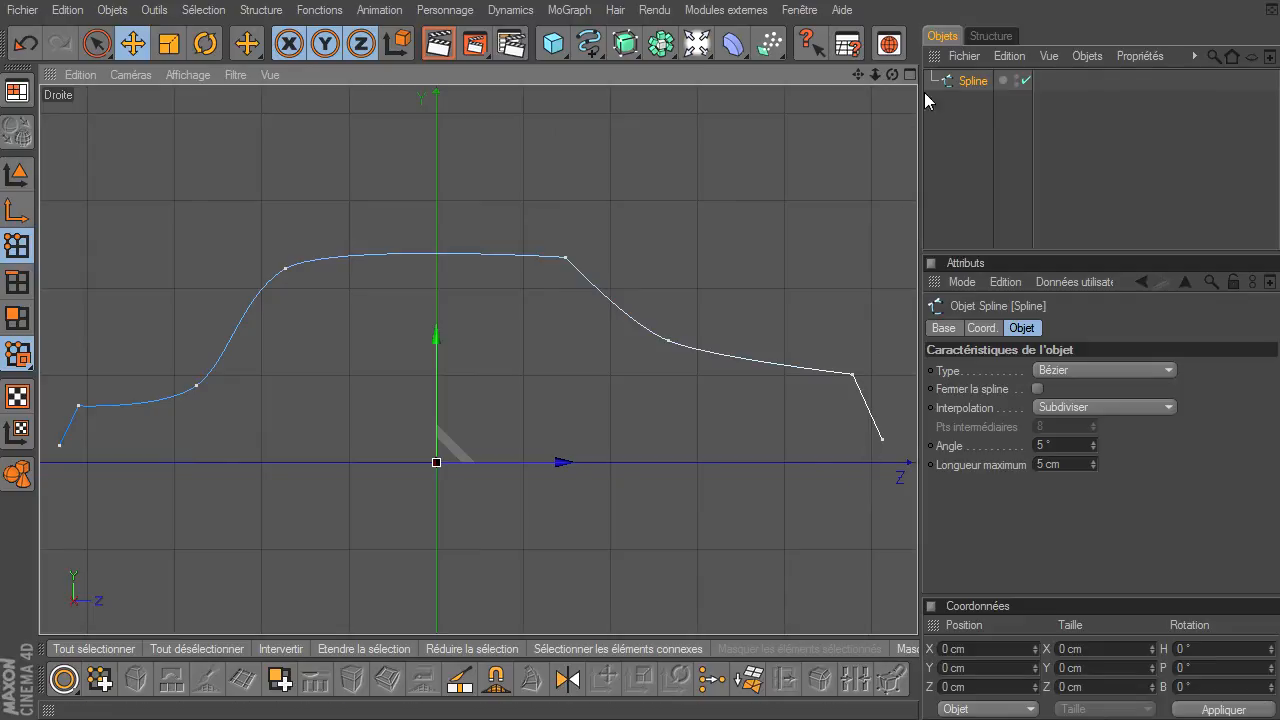
Create an outward contour within the car-profile spline using Créer un contour, and undo it
right_click(407, 170)
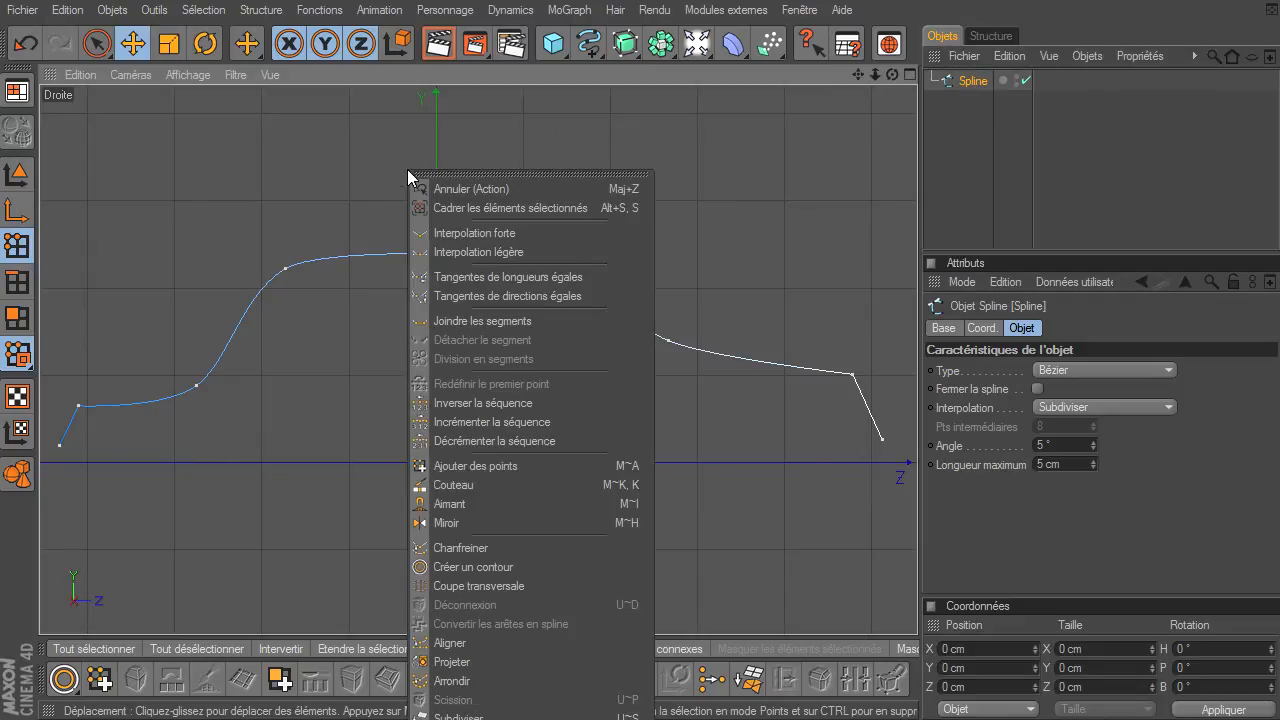
click(466, 568)
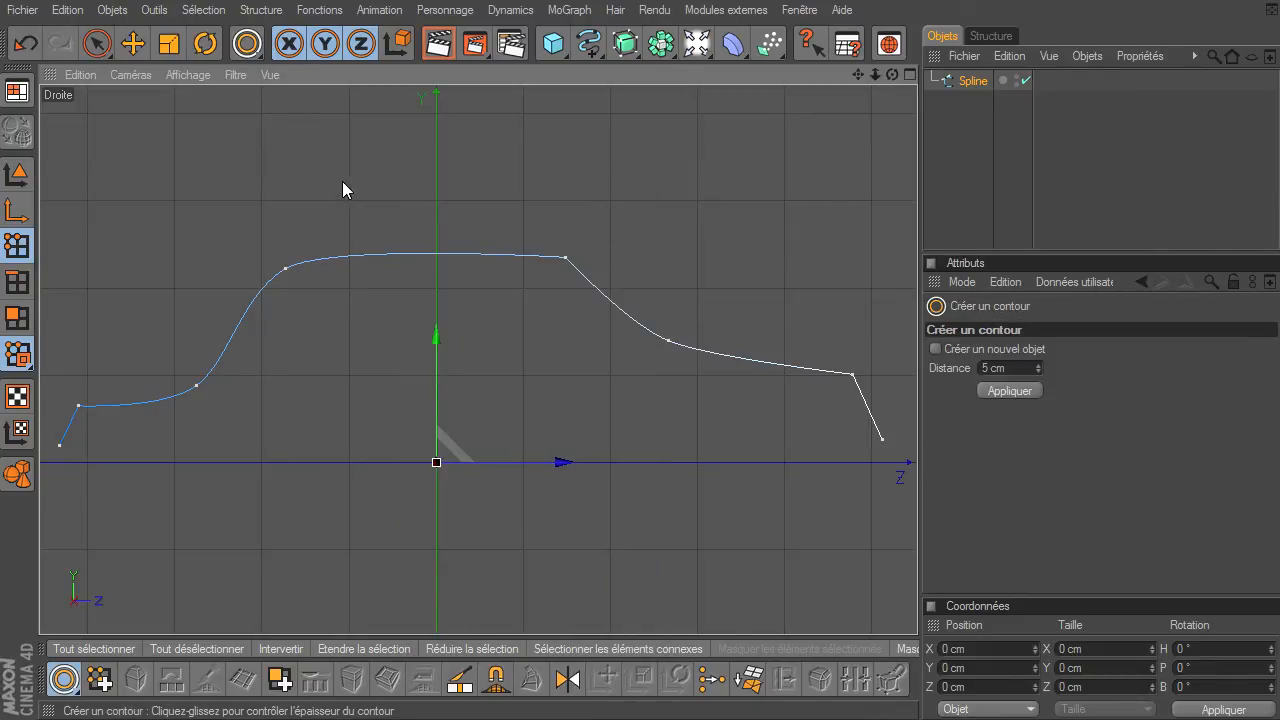
drag(917, 495, 917, 495)
drag(875, 75, 917, 495)
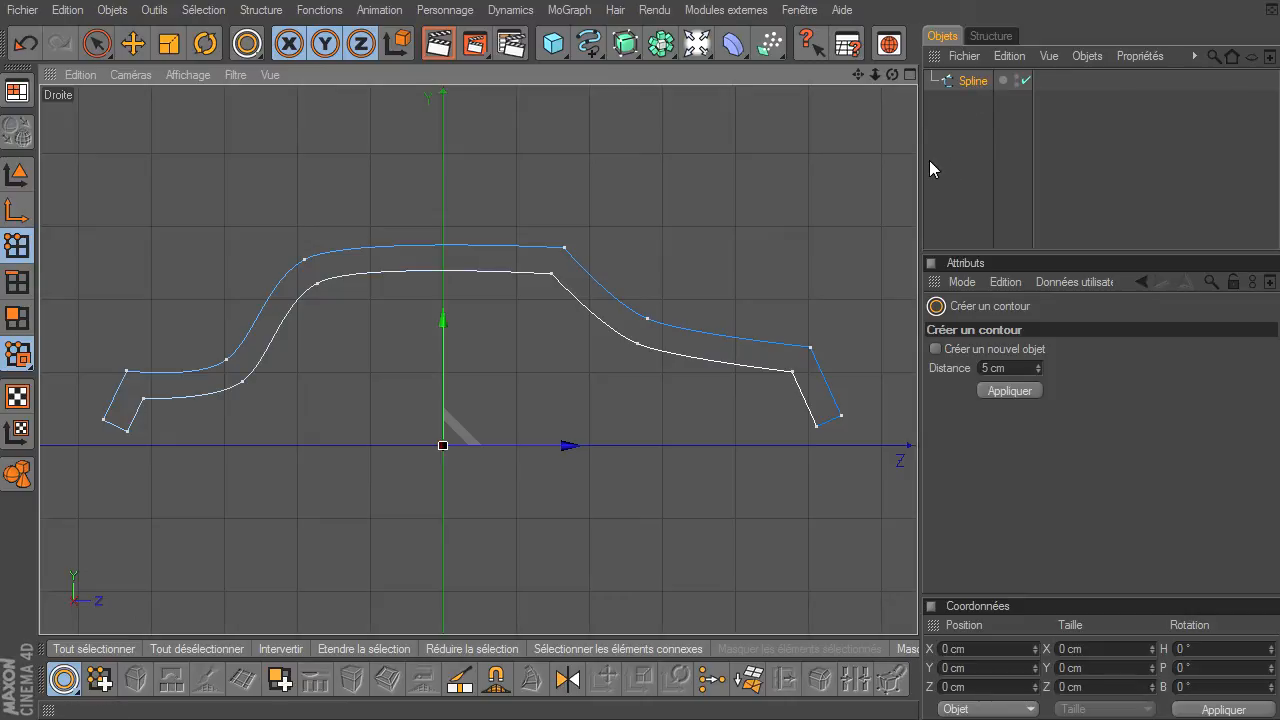
click(25, 43)
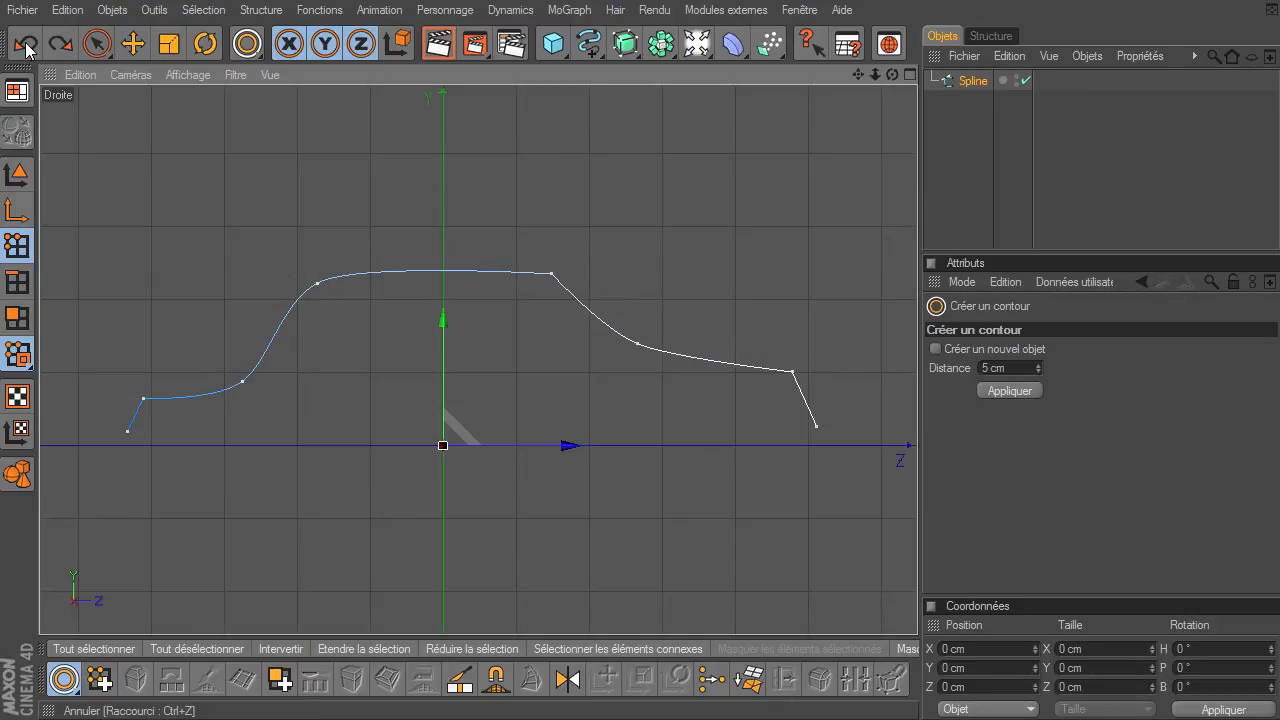
Use Créer un contour with Créer un nouvel objet enabled to offset the car profile outward as a separate spline
right_click(250, 146)
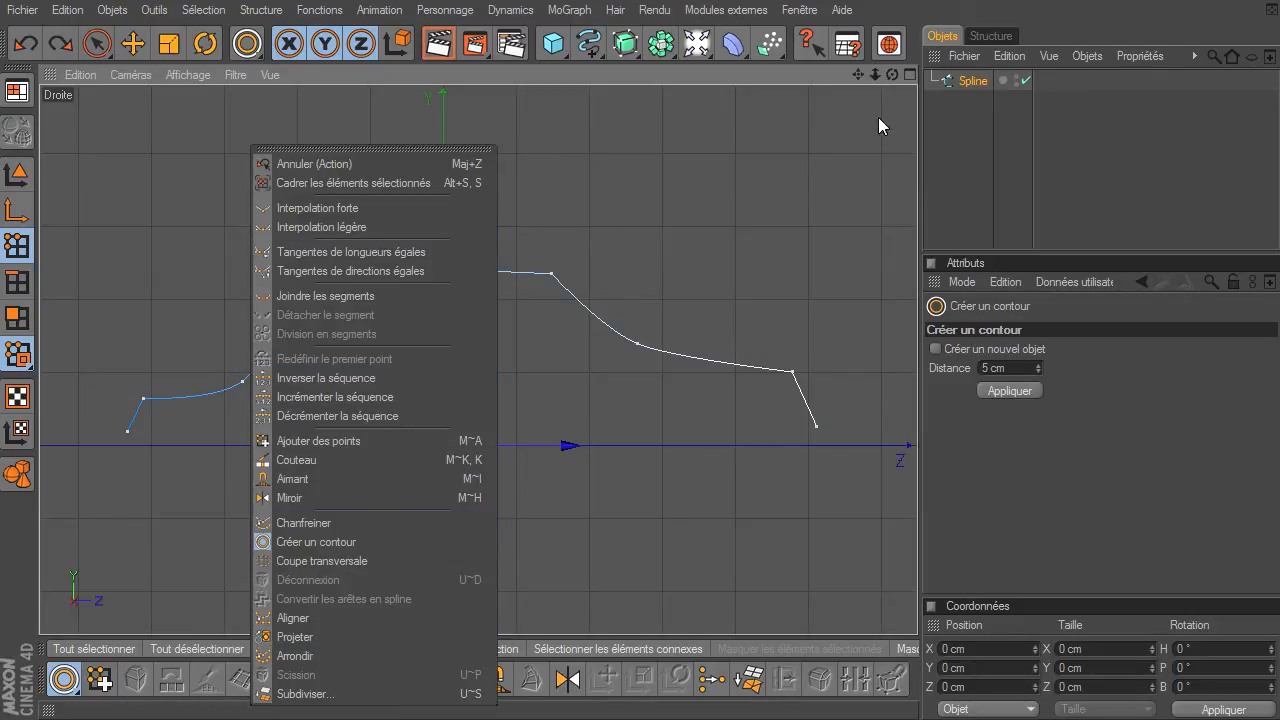
click(961, 82)
right_click(145, 126)
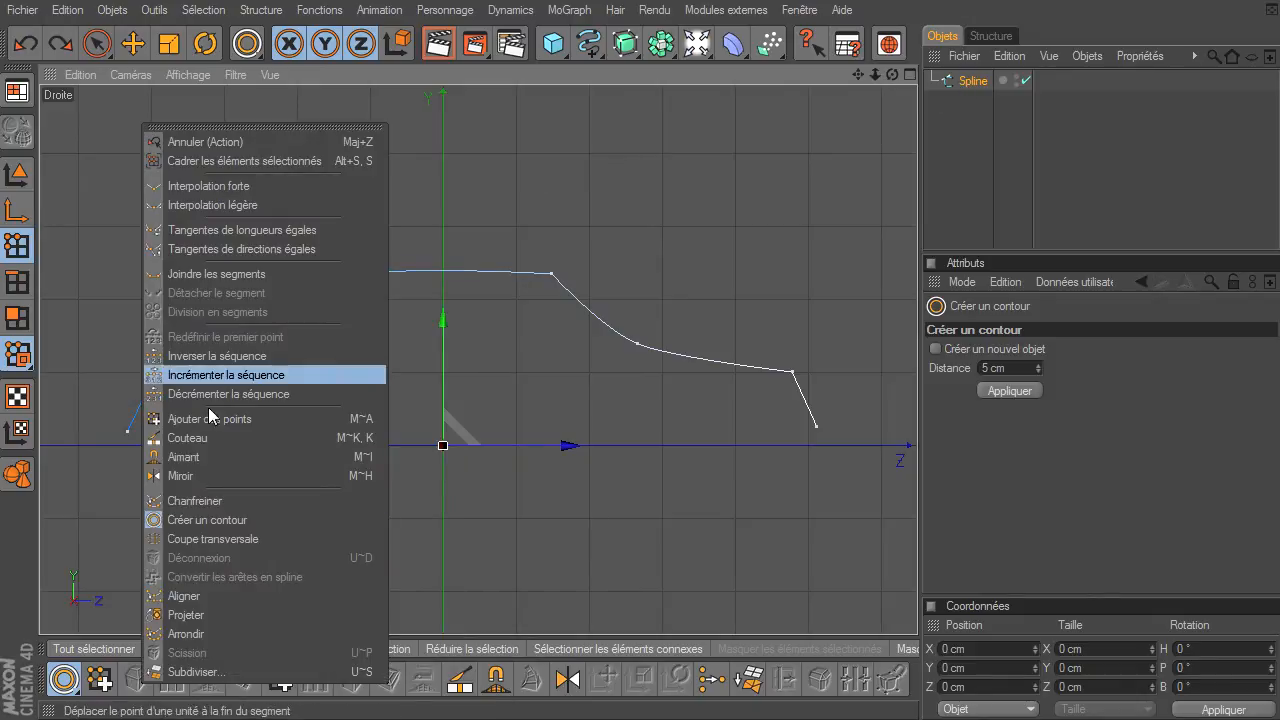
click(201, 521)
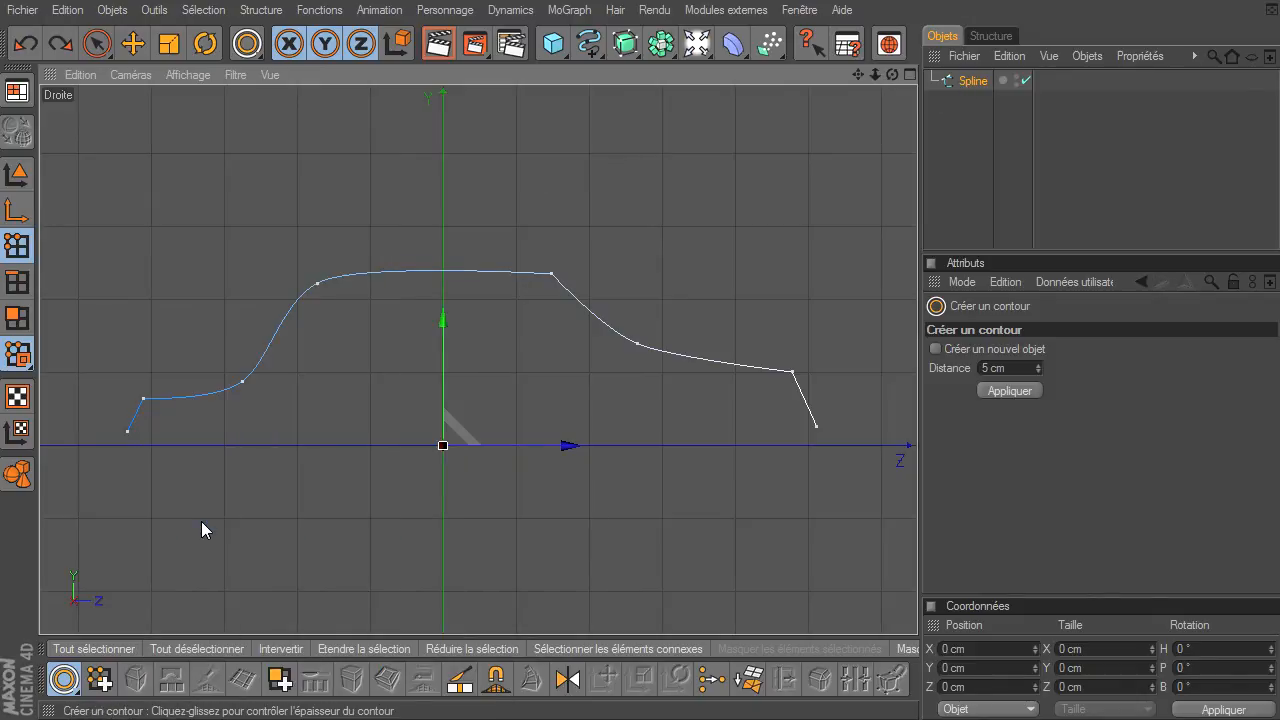
click(934, 348)
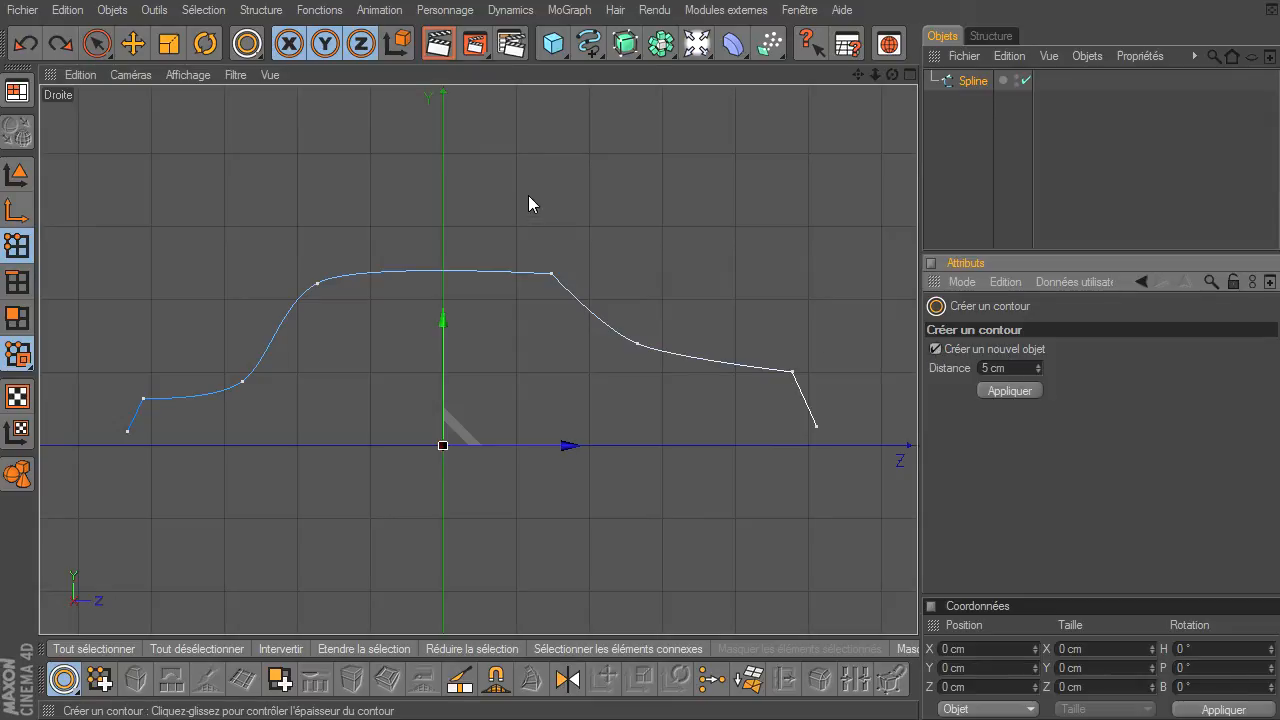
drag(529, 196, 917, 495)
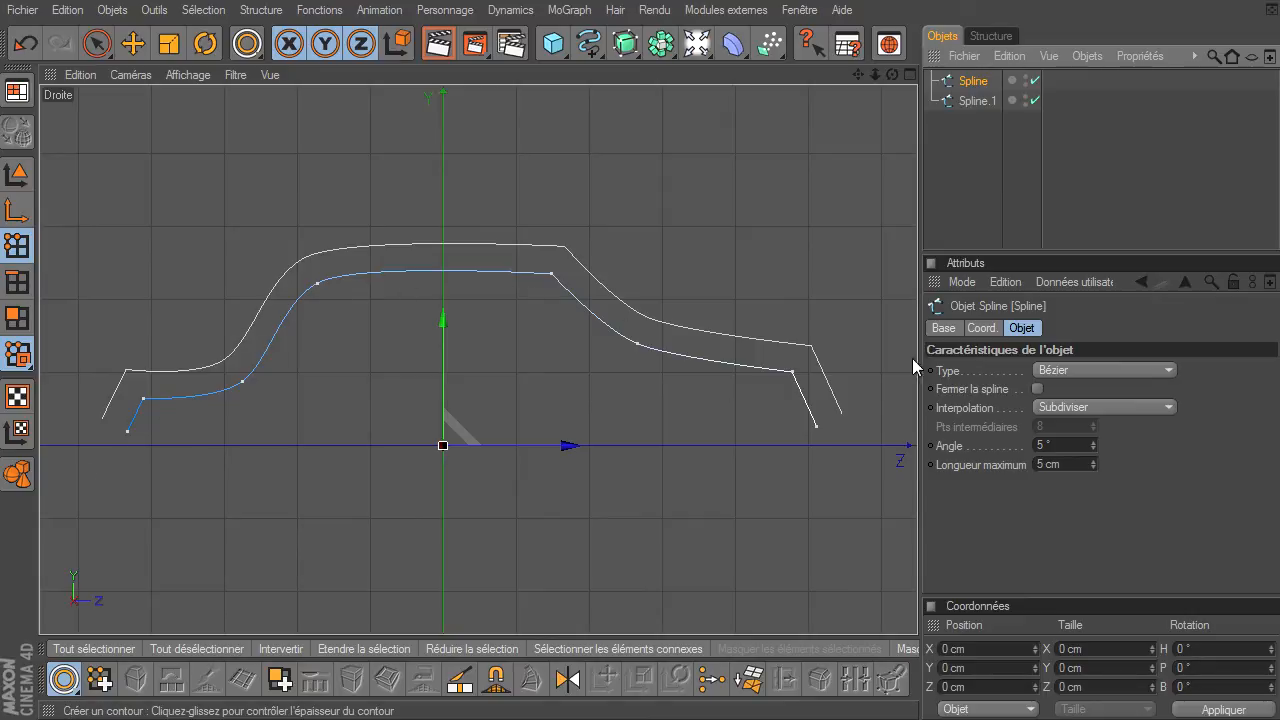
Compare the original and contour splines by selecting each in turn, and delete the separate contour spline
click(969, 101)
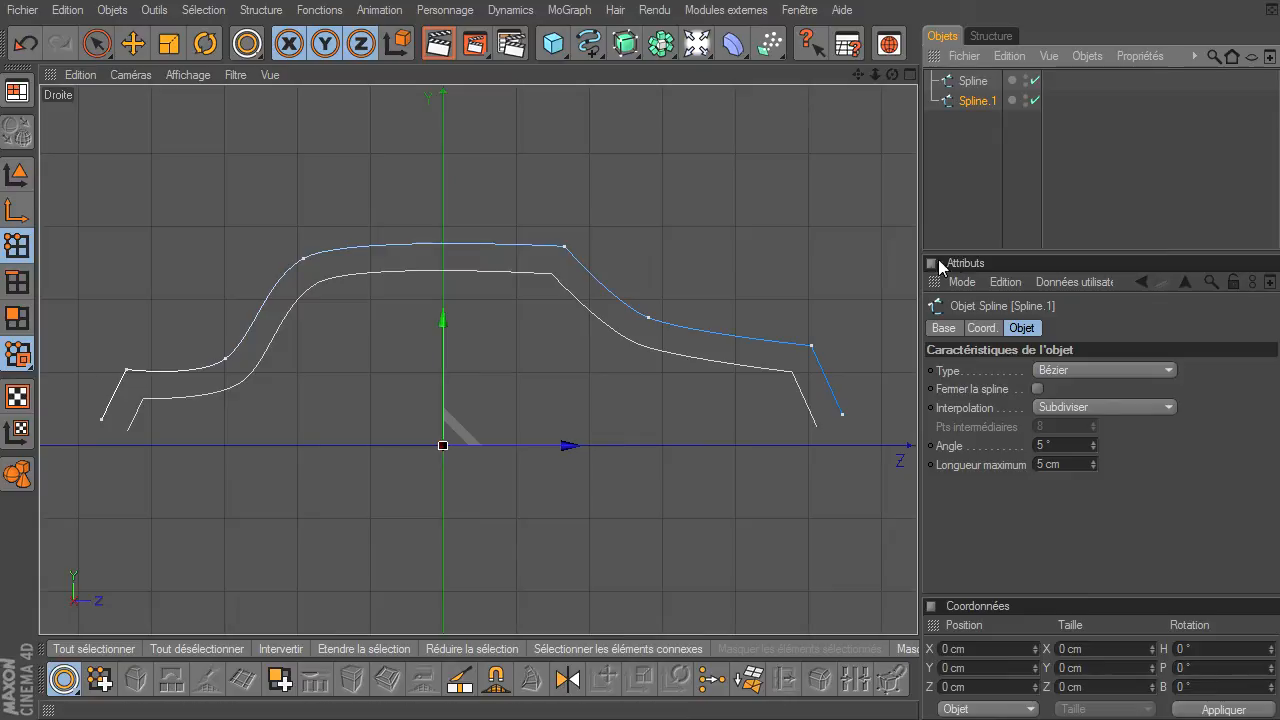
click(968, 83)
click(966, 102)
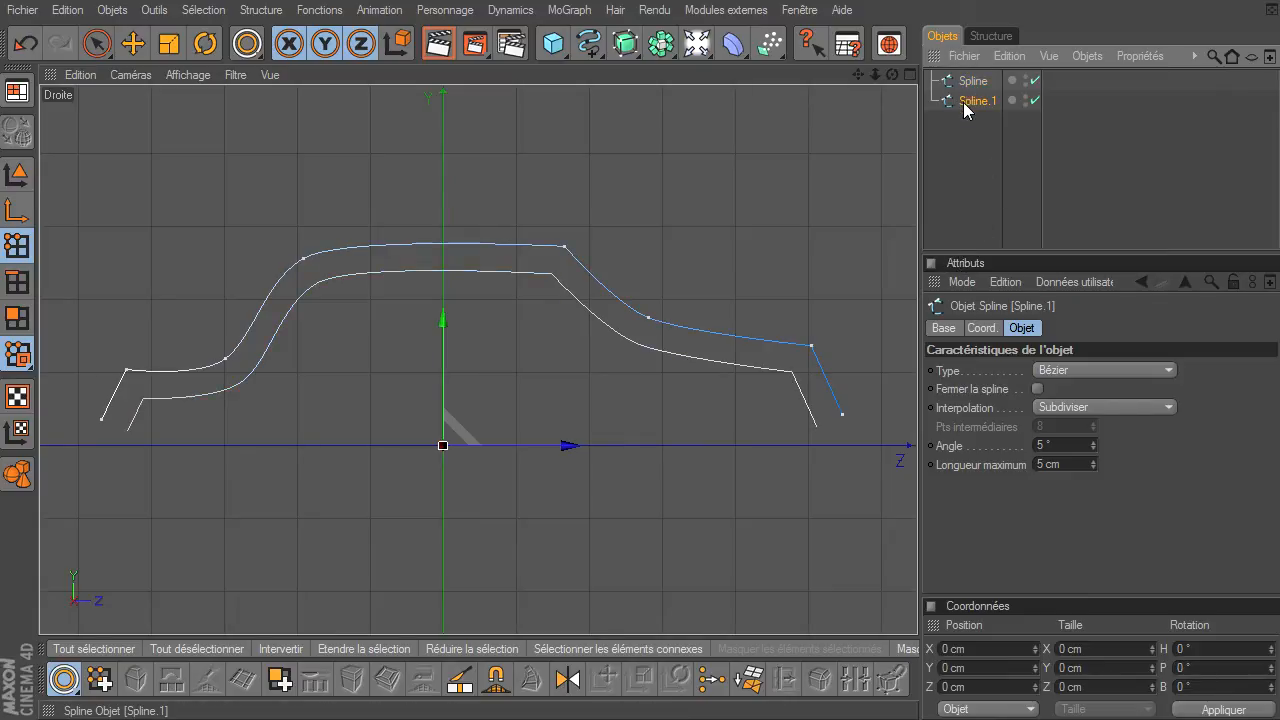
key(Delete)
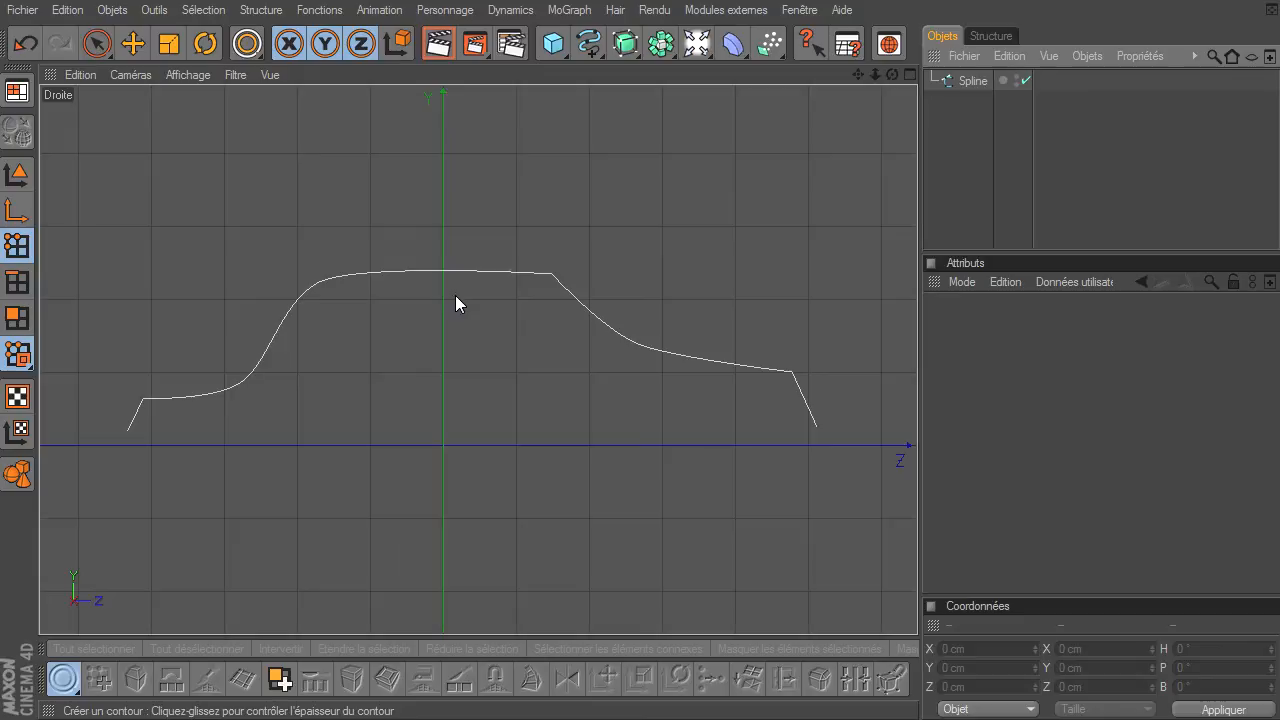
Chamfer the sharp roof corner on the car profile's +Z side with Chanfreiner, spreading it over about 65 cm along Z
scroll(446, 303, up, 1)
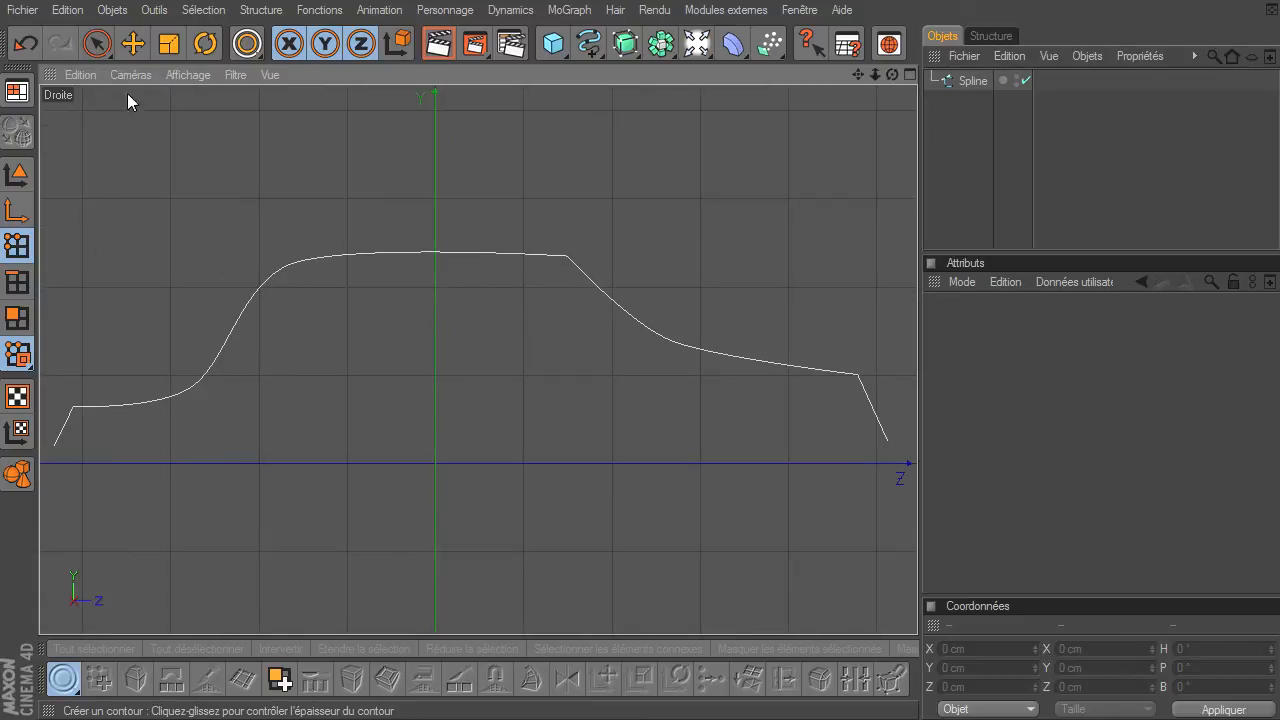
click(96, 43)
click(968, 80)
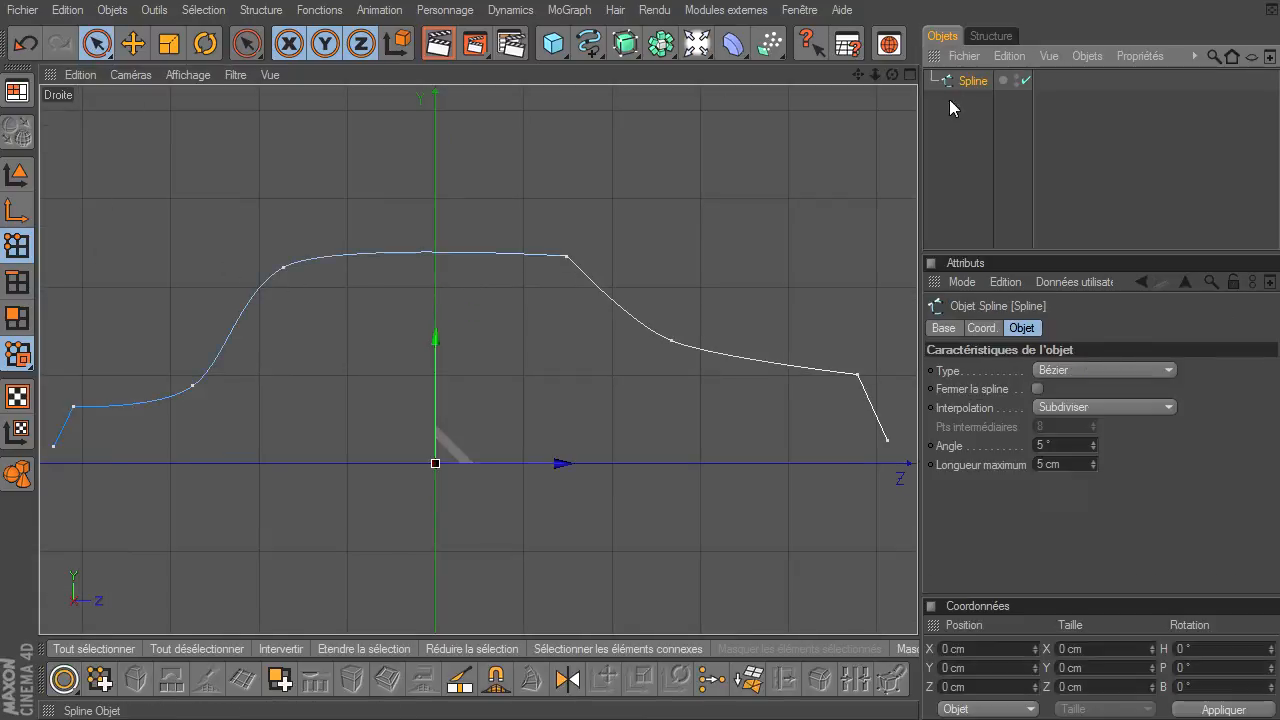
click(567, 256)
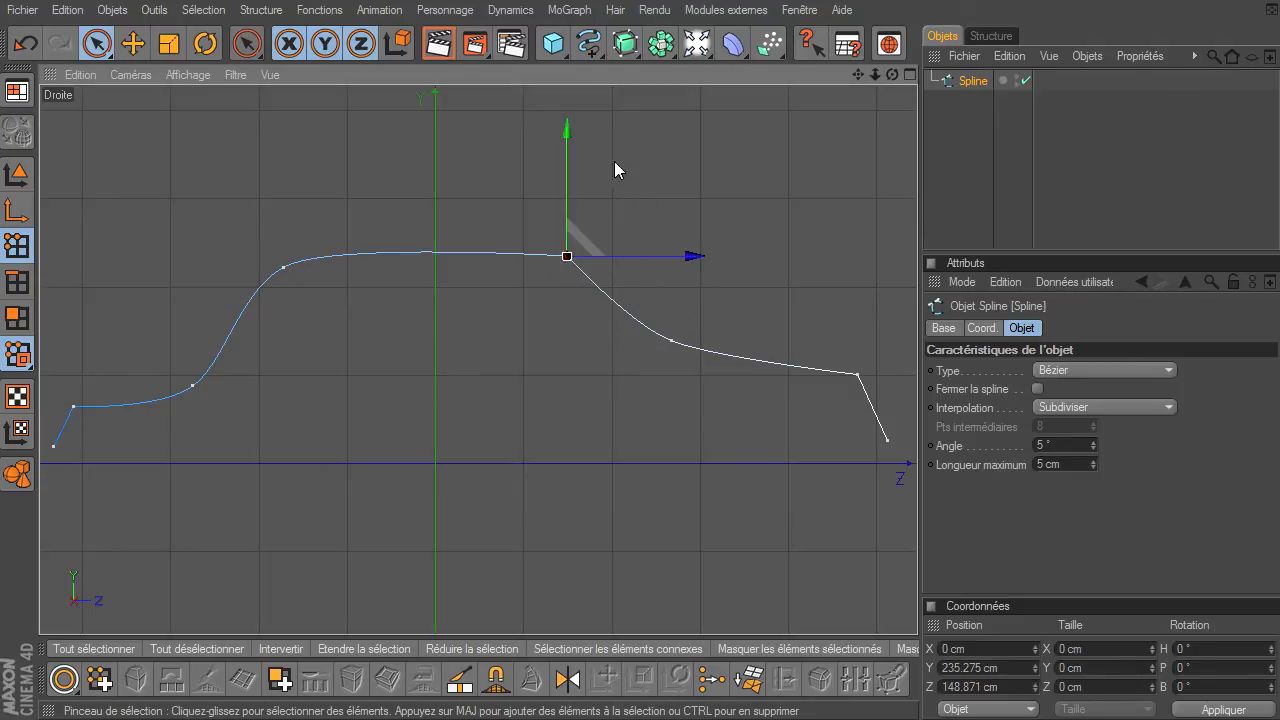
right_click(620, 115)
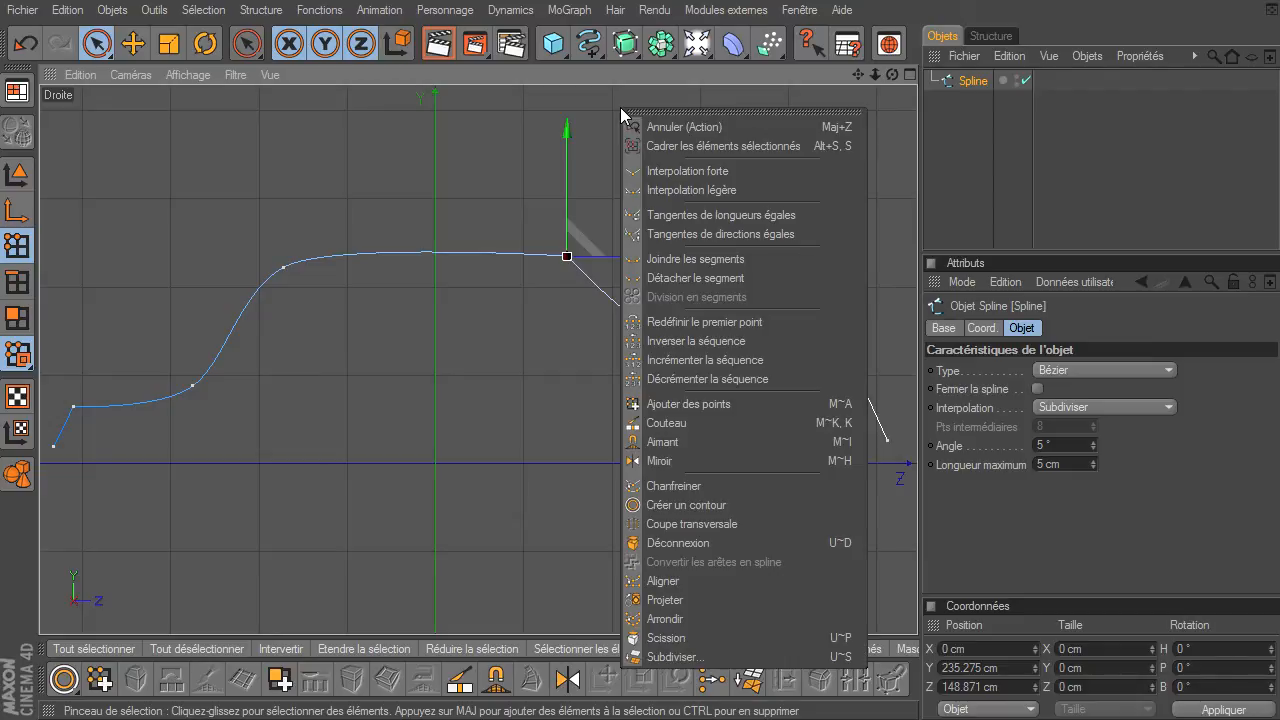
click(661, 486)
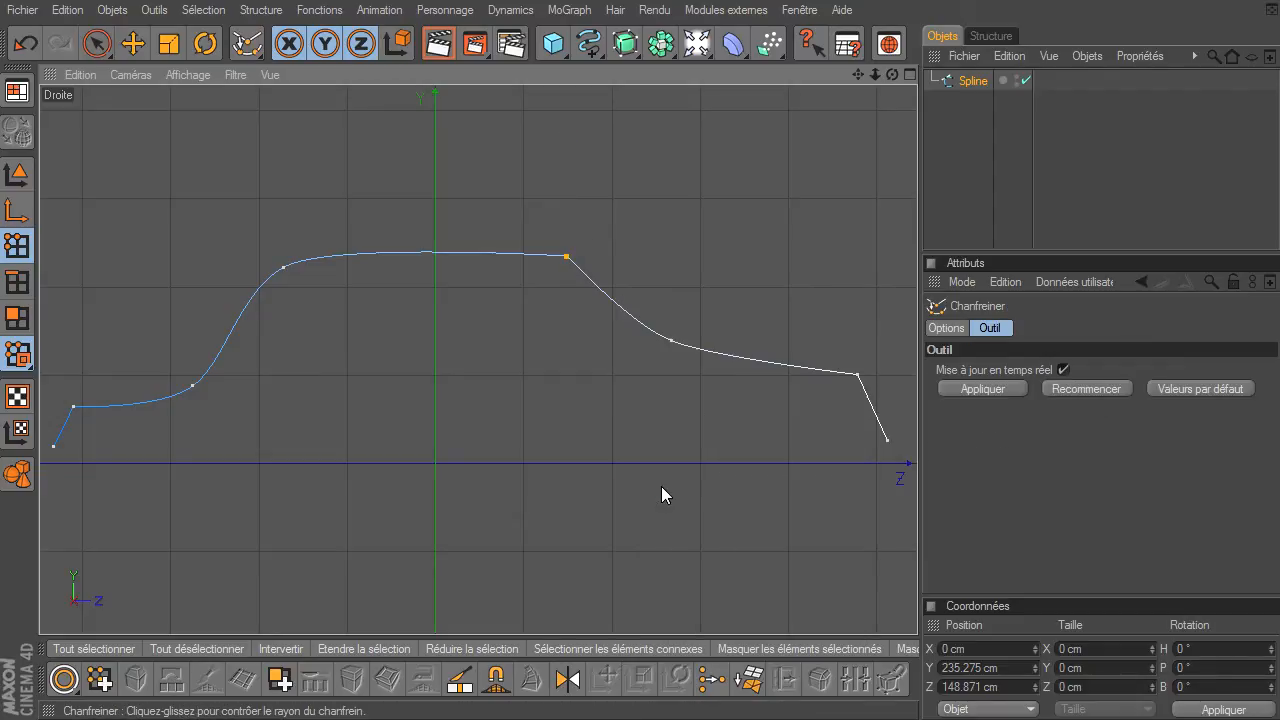
drag(698, 257, 942, 497)
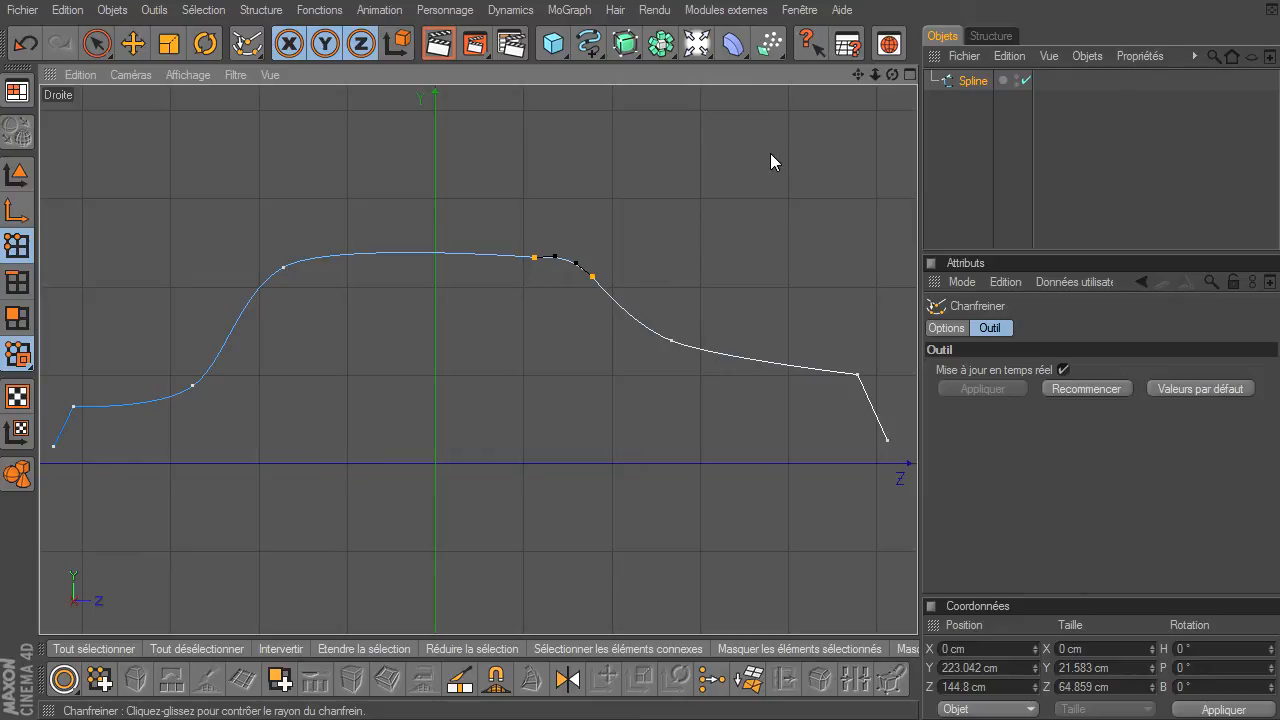
Chamfer the two new roof-corner points again, and undo both chamfers
drag(791, 153, 138, 217)
click(96, 43)
click(457, 434)
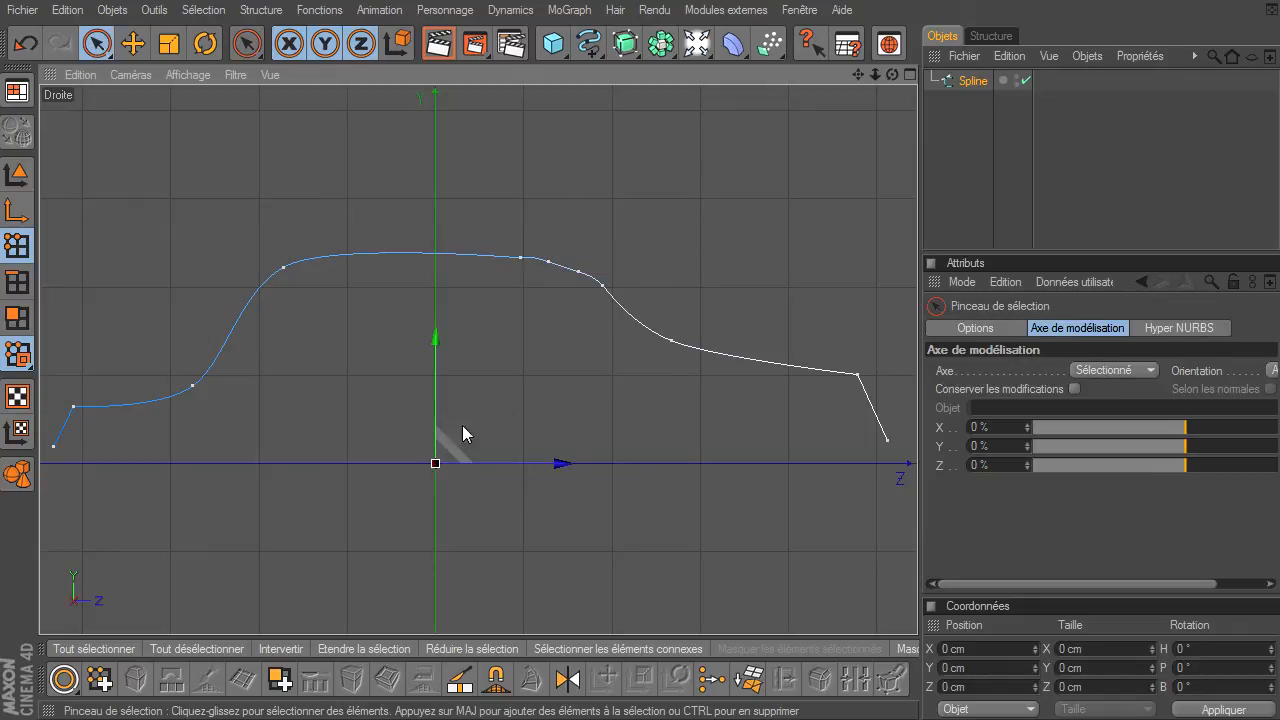
click(25, 43)
click(25, 43)
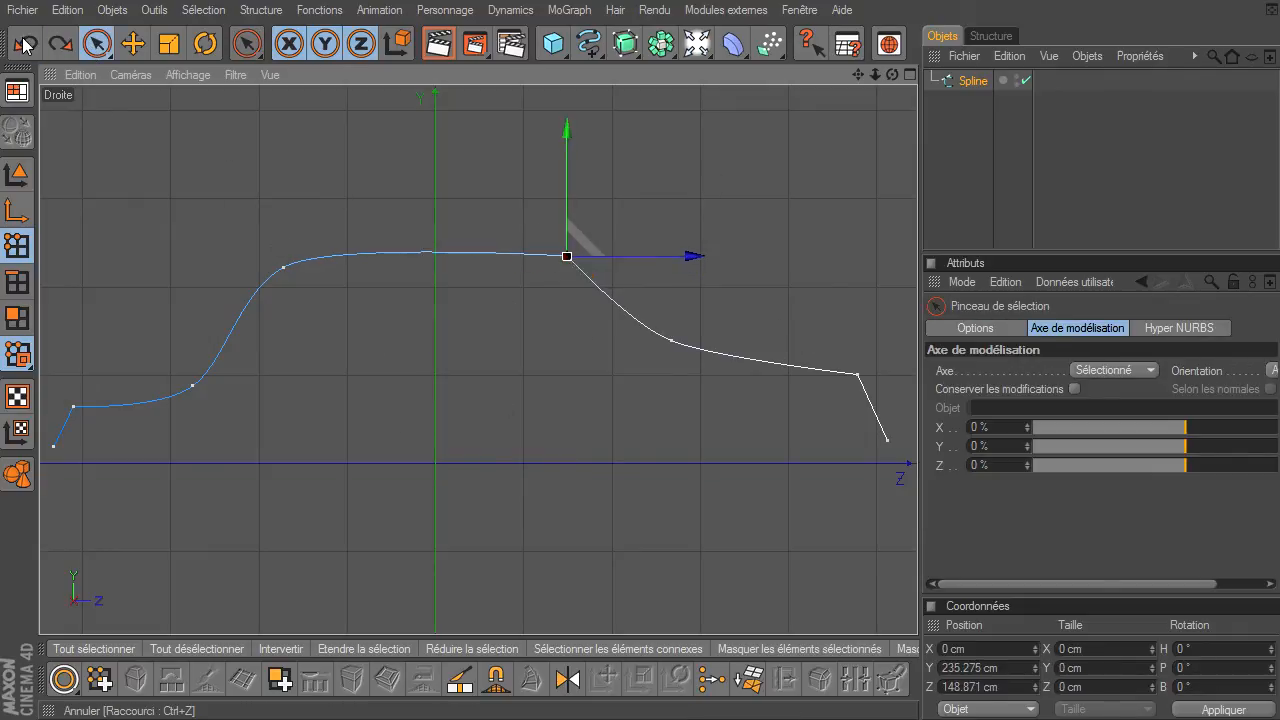
click(269, 357)
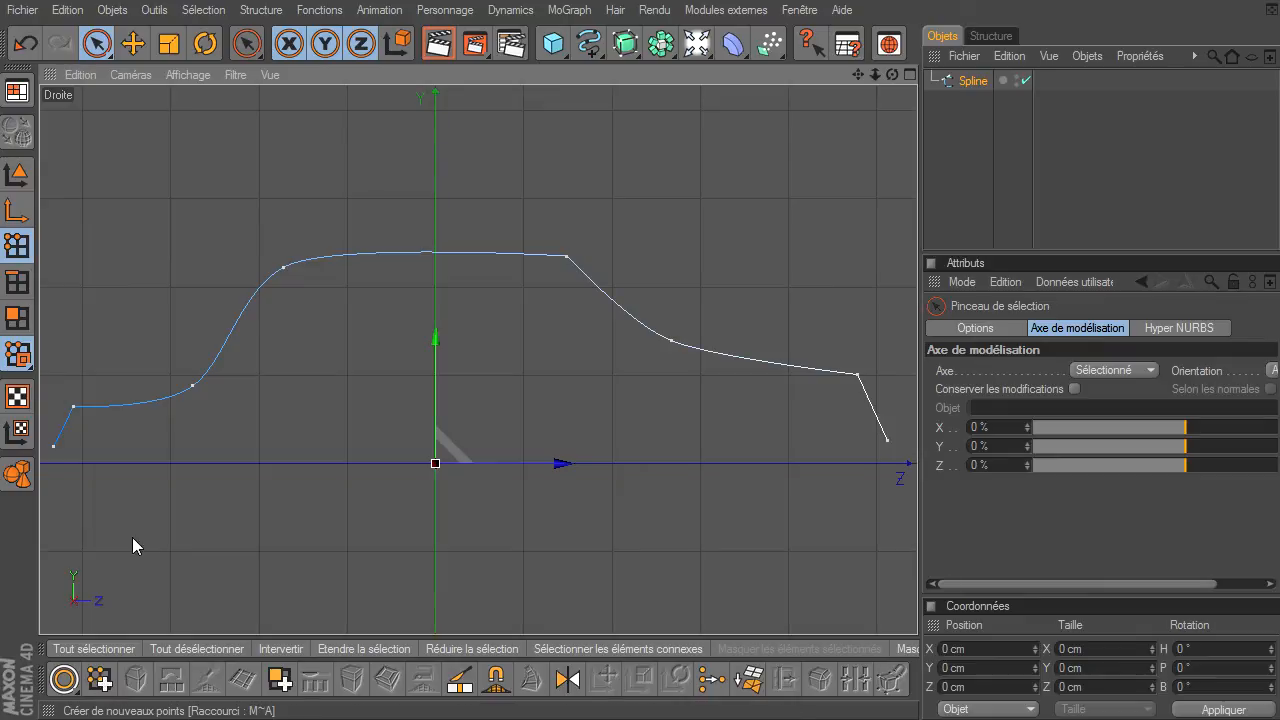
Insert a point near the middle of the roof with Ajouter des points, and move it to about Y 243 cm, Z -23 cm
right_click(205, 128)
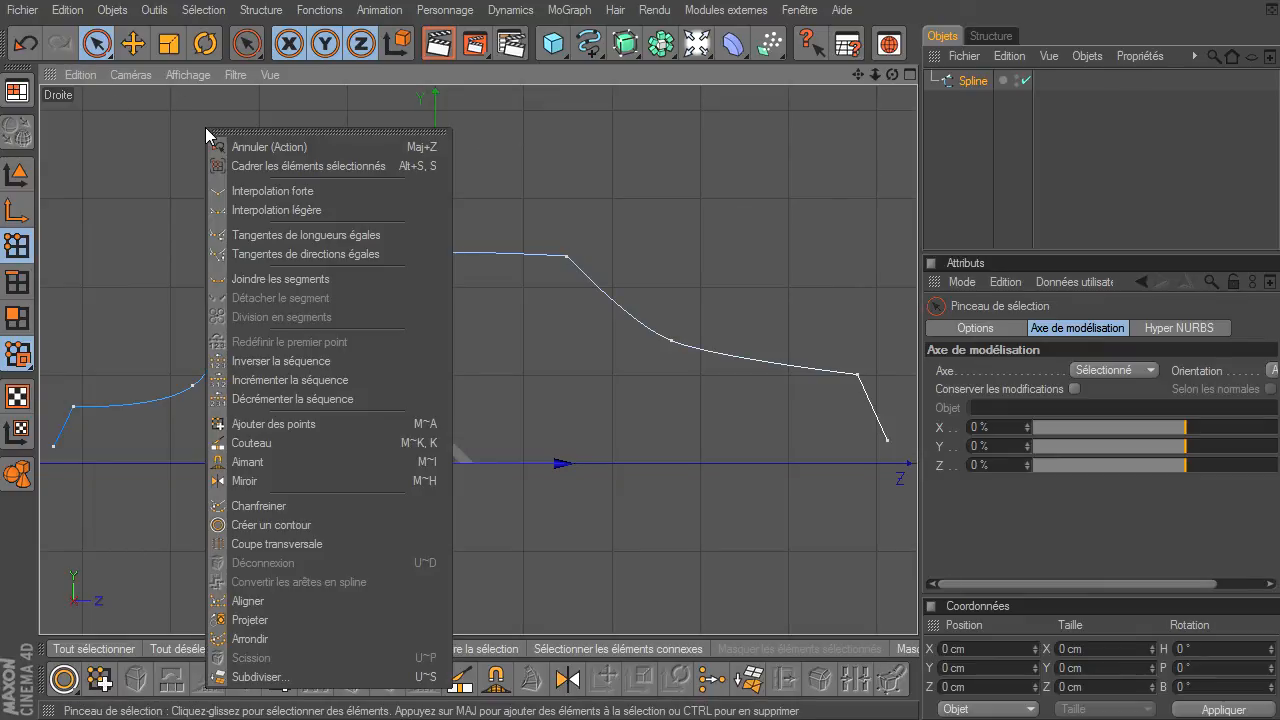
click(270, 423)
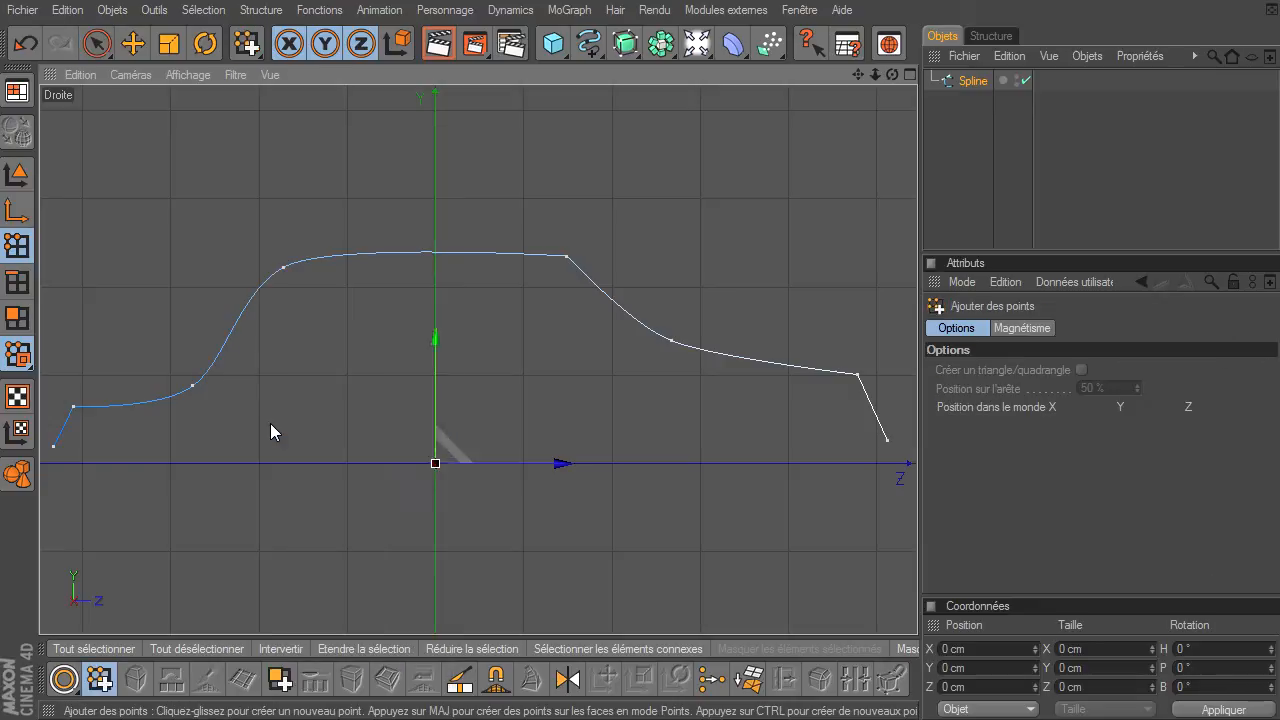
click(421, 252)
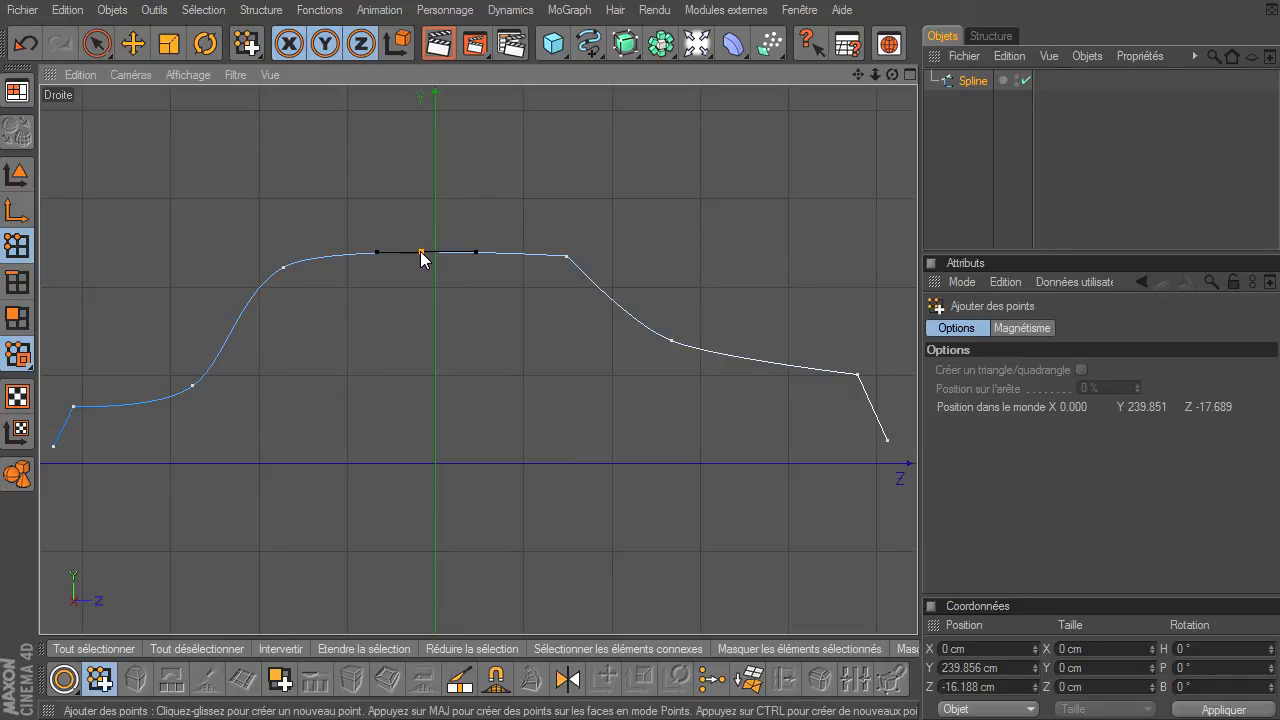
click(97, 43)
drag(441, 248, 369, 226)
click(133, 43)
click(27, 44)
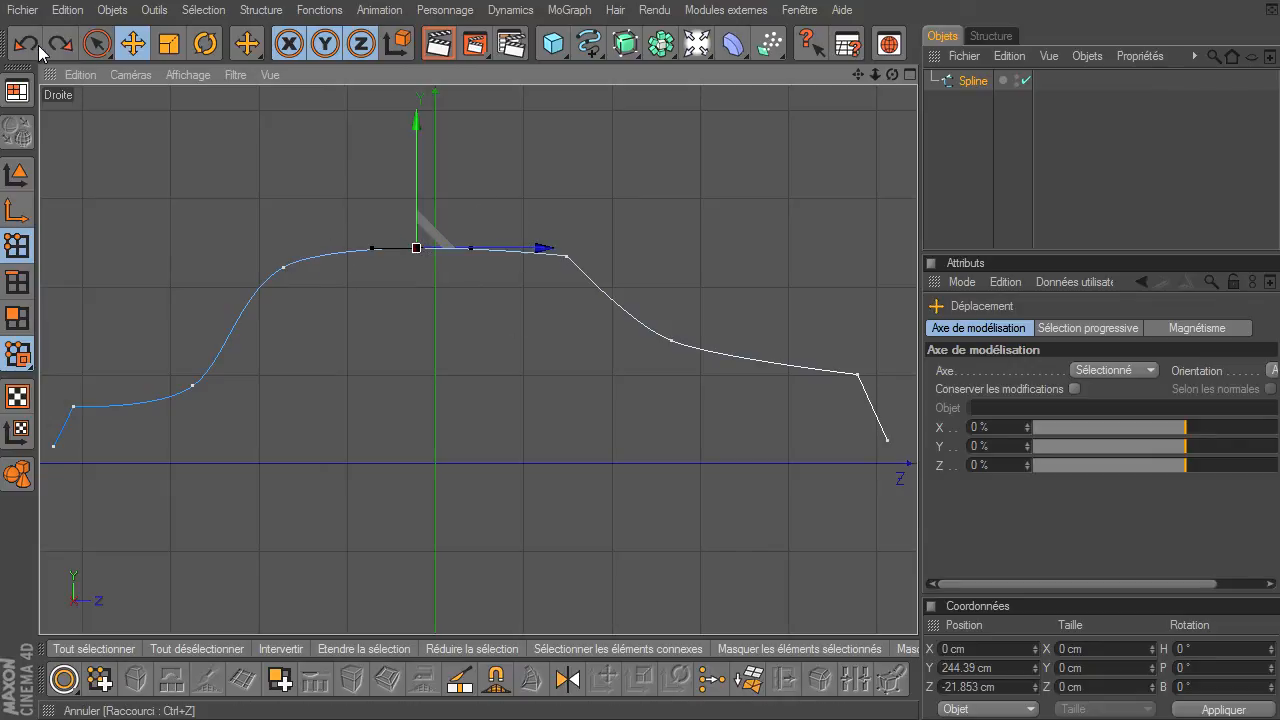
drag(498, 201, 497, 202)
Delete the added mid-roof point from the car-profile spline
click(97, 43)
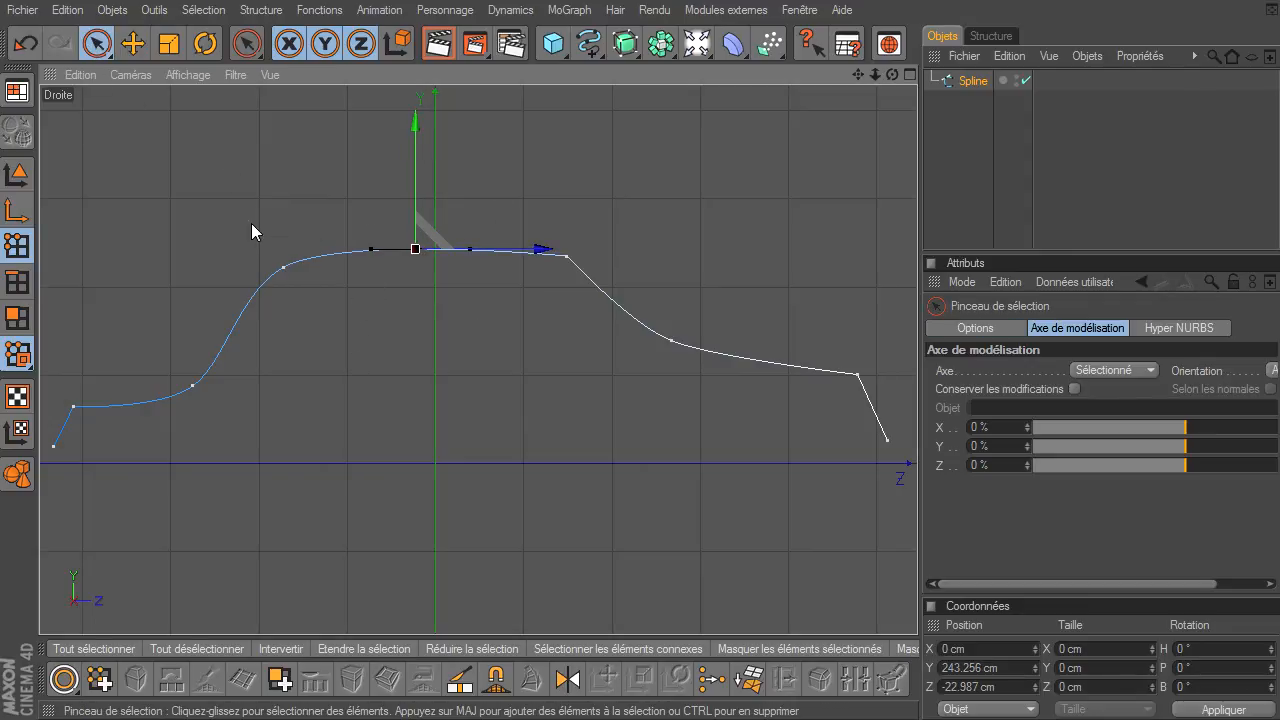
click(251, 222)
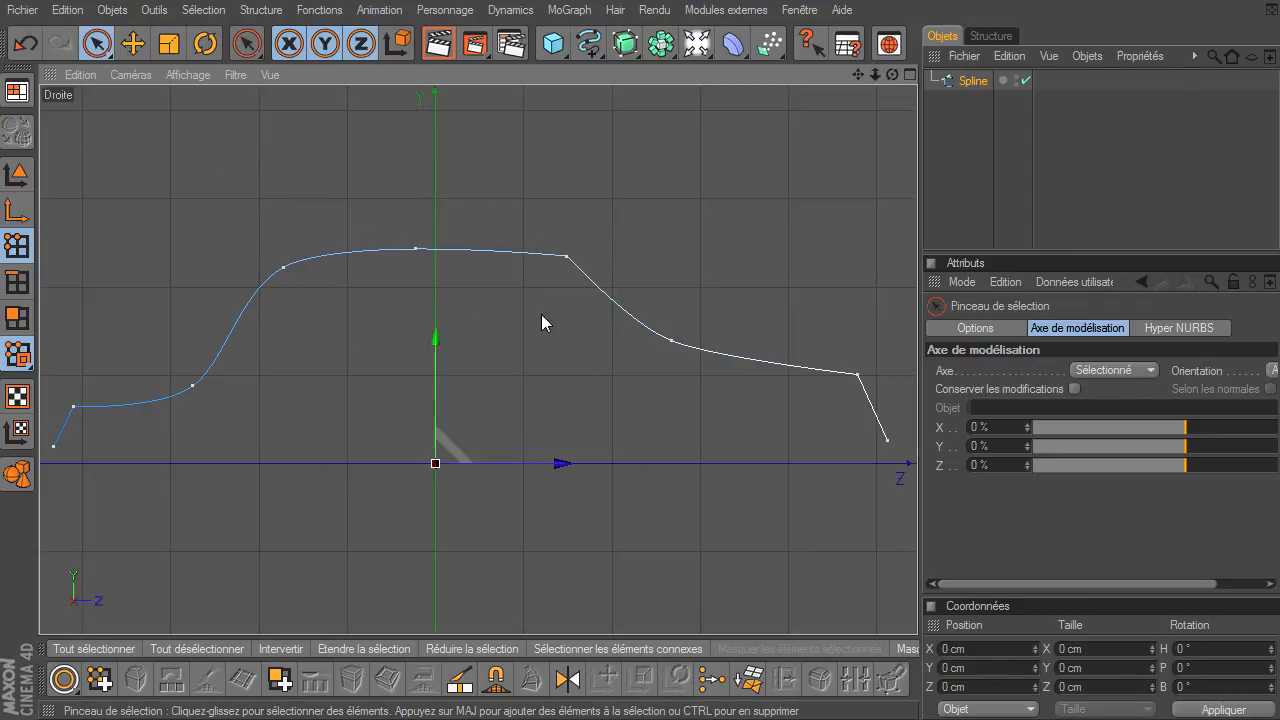
click(416, 249)
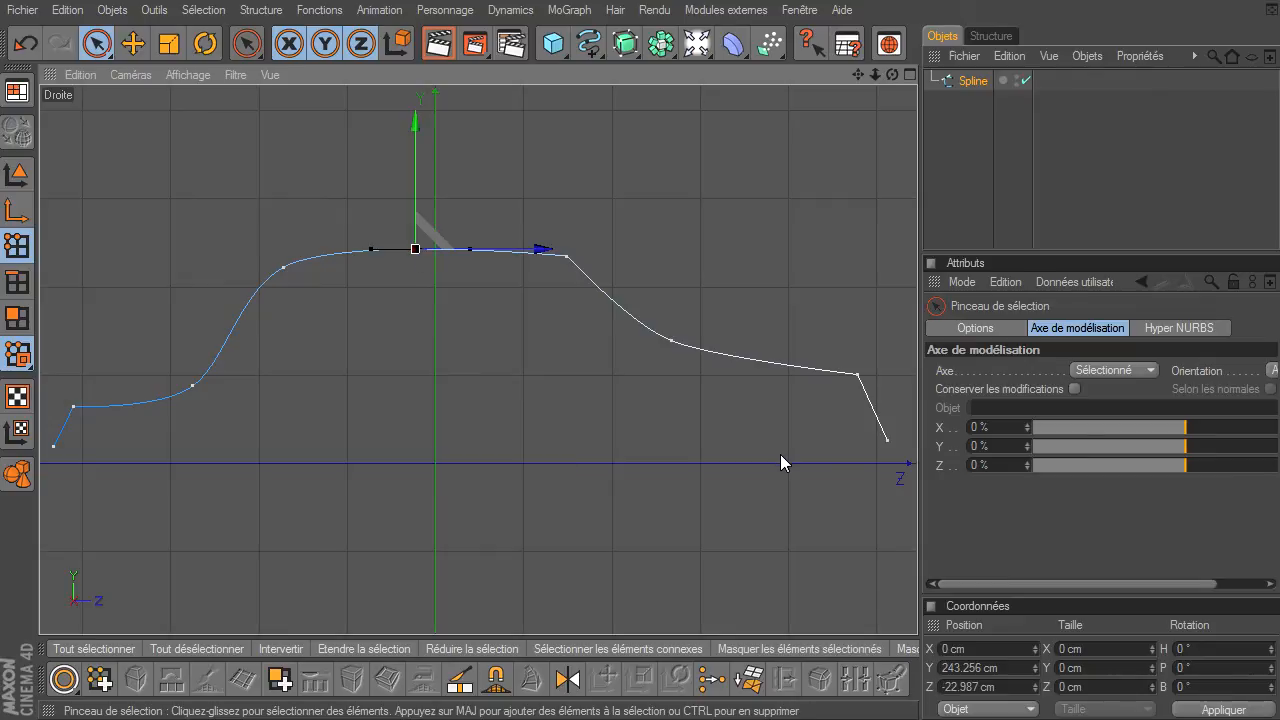
key(Delete)
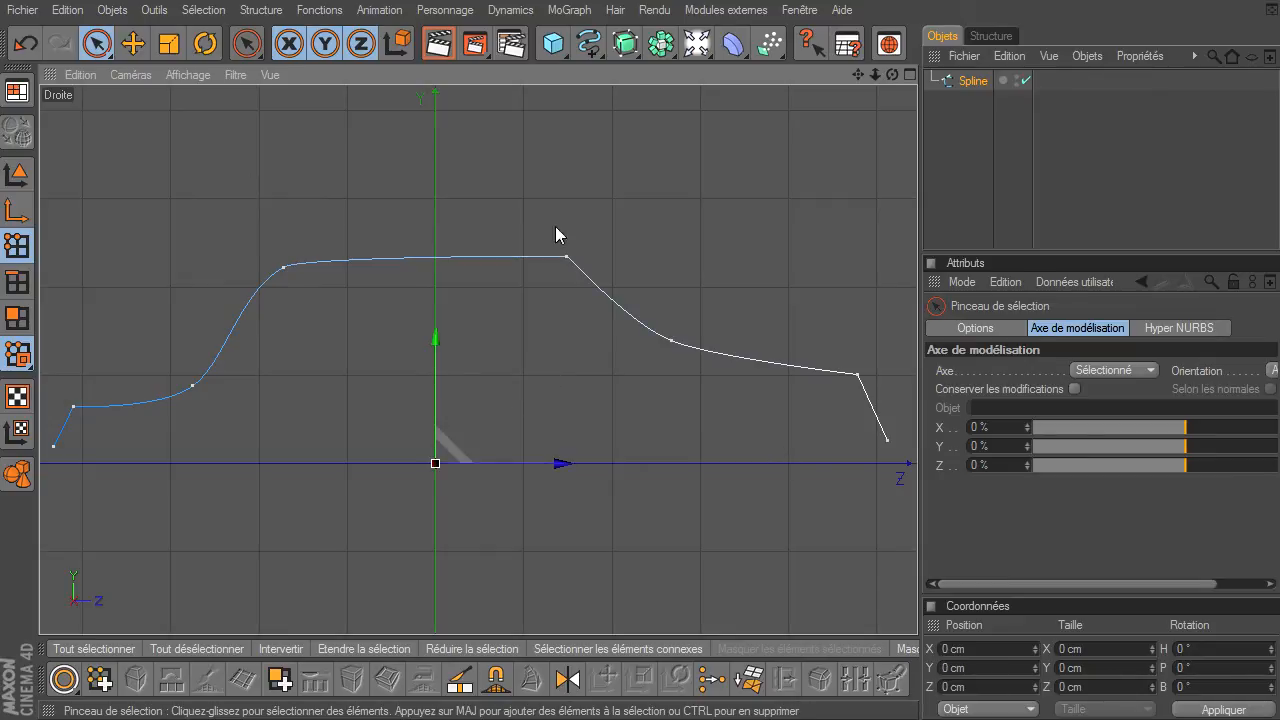
Delete the car-profile spline from the scene
drag(856, 75, 919, 483)
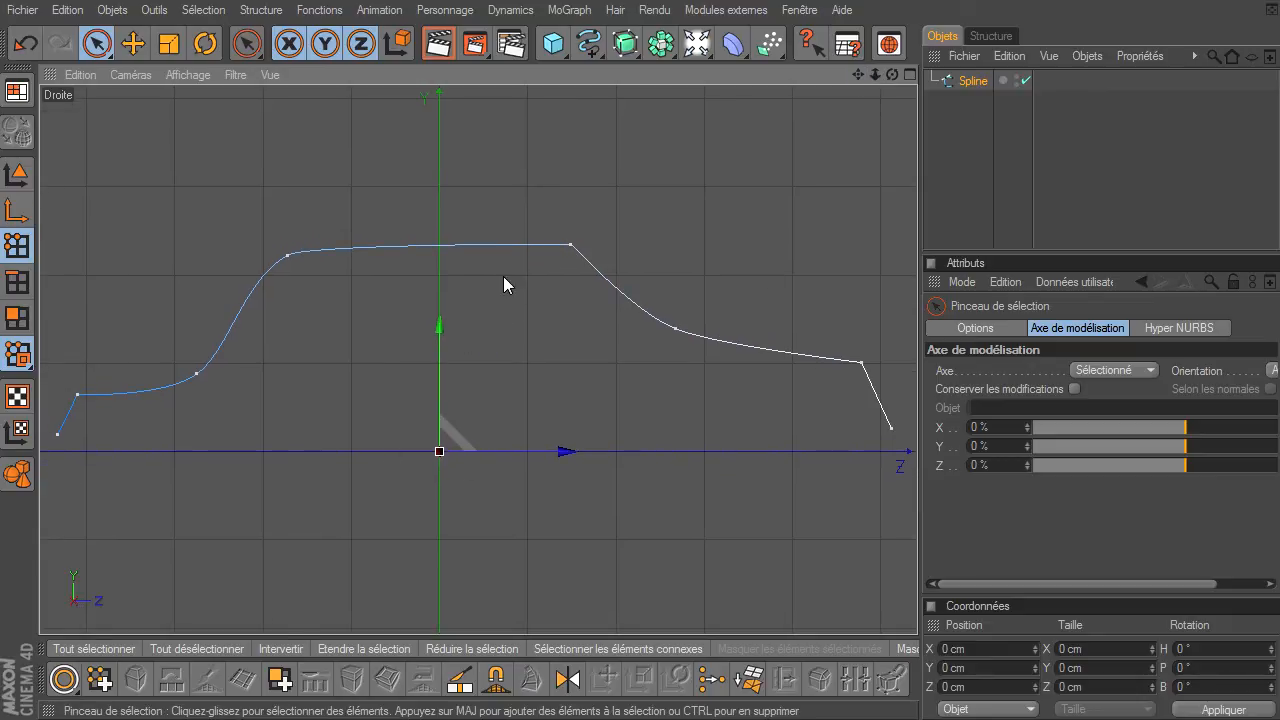
right_click(474, 123)
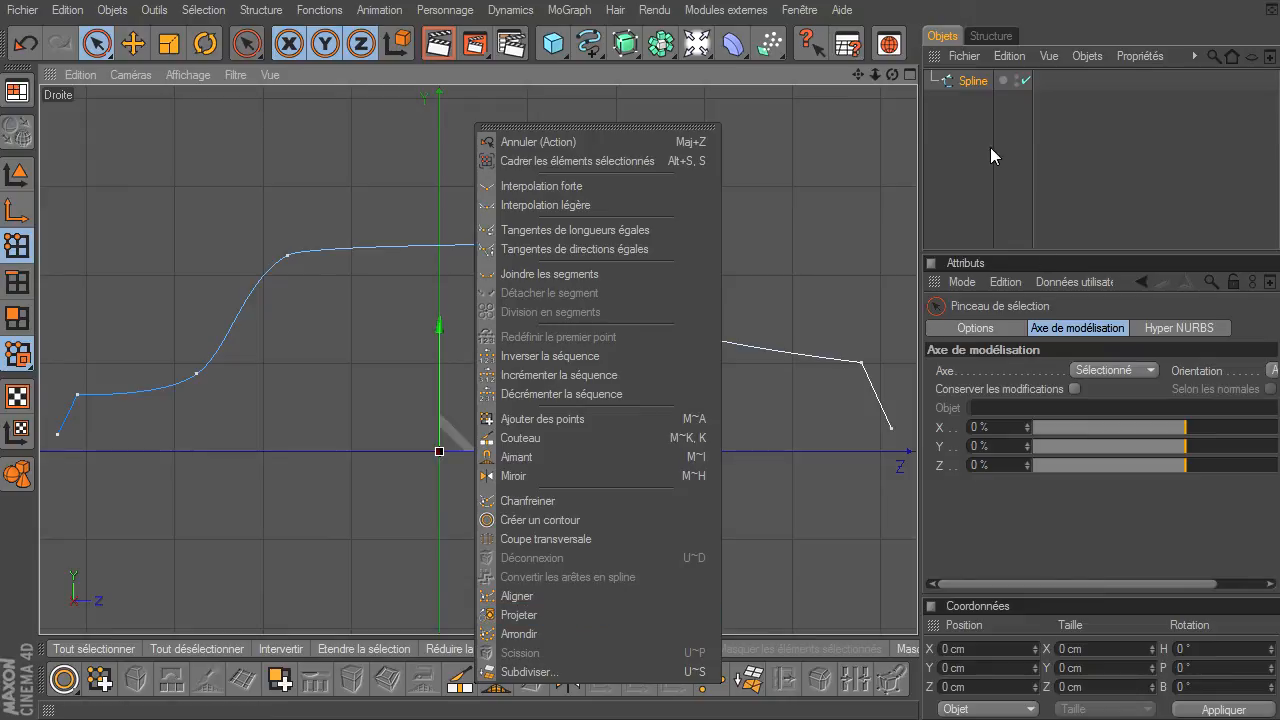
click(973, 86)
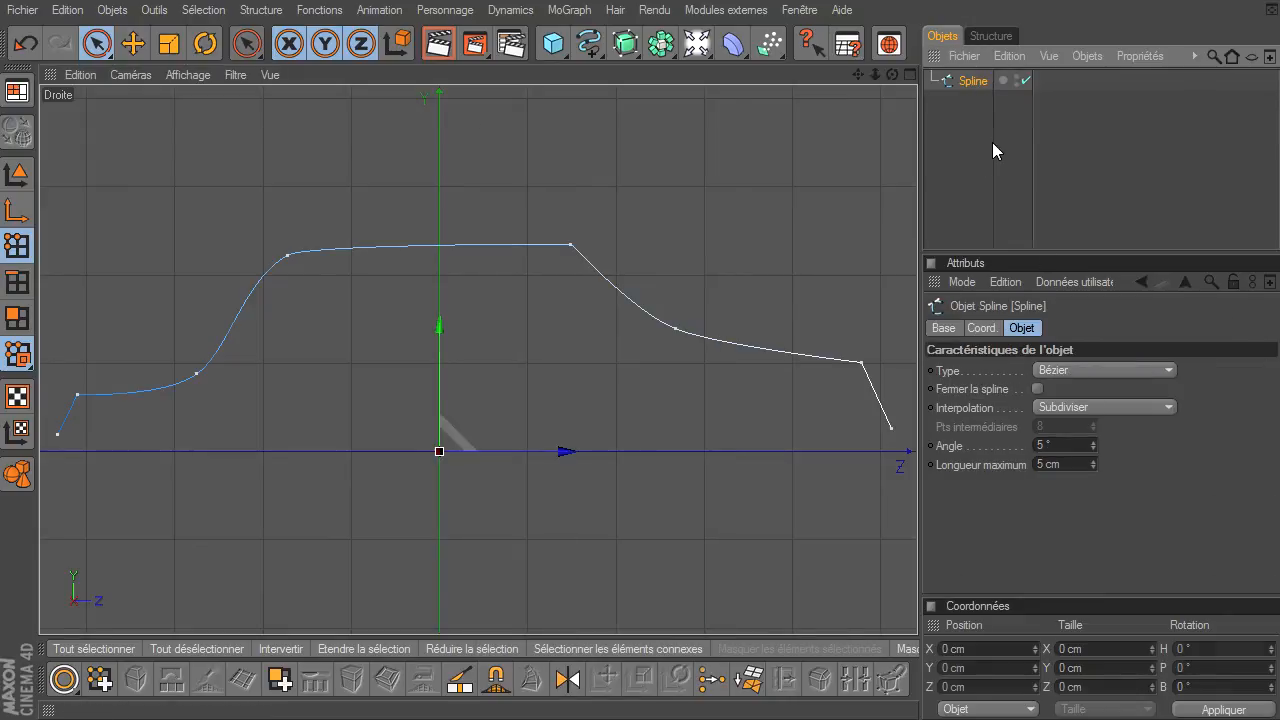
key(Delete)
Create a cylinder in the perspective view and move it to about 134 cm along the Z axis
click(910, 76)
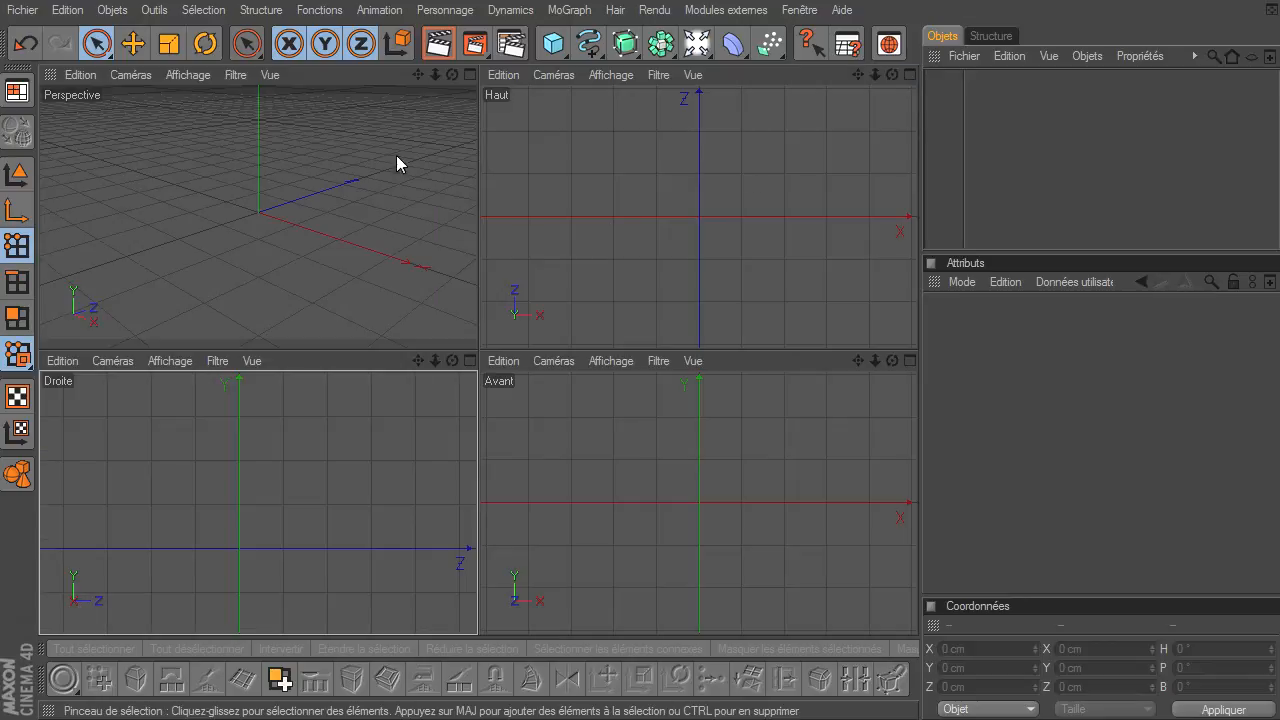
click(470, 75)
drag(573, 53, 1046, 63)
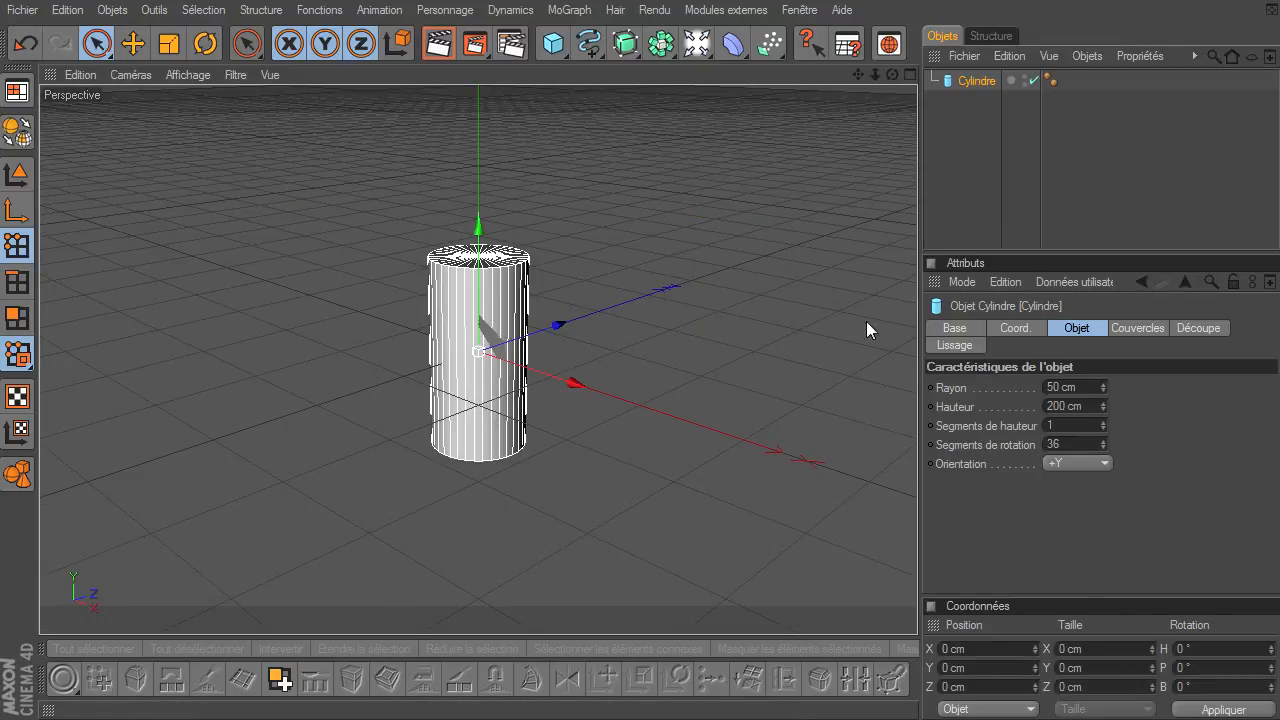
drag(552, 327, 917, 495)
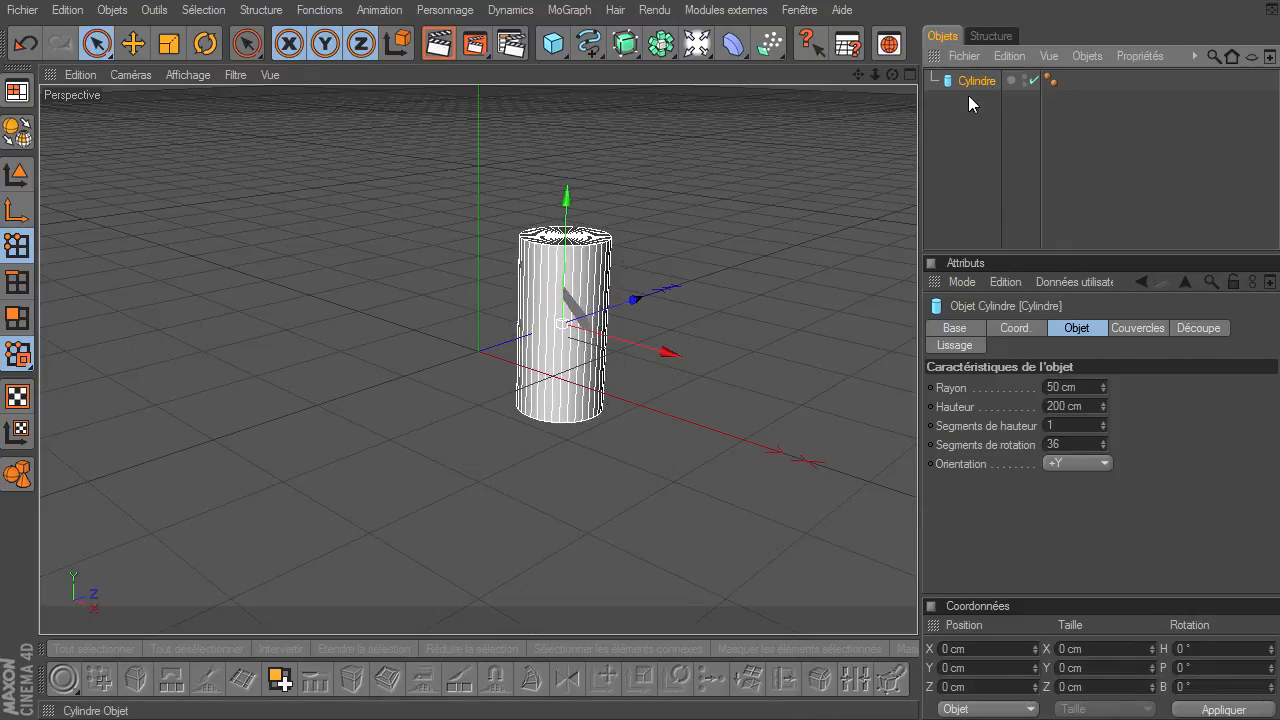
Scale the cylinder up to about 193 cm in diameter and 271 cm high, and convert it to an editable polygon object
click(17, 174)
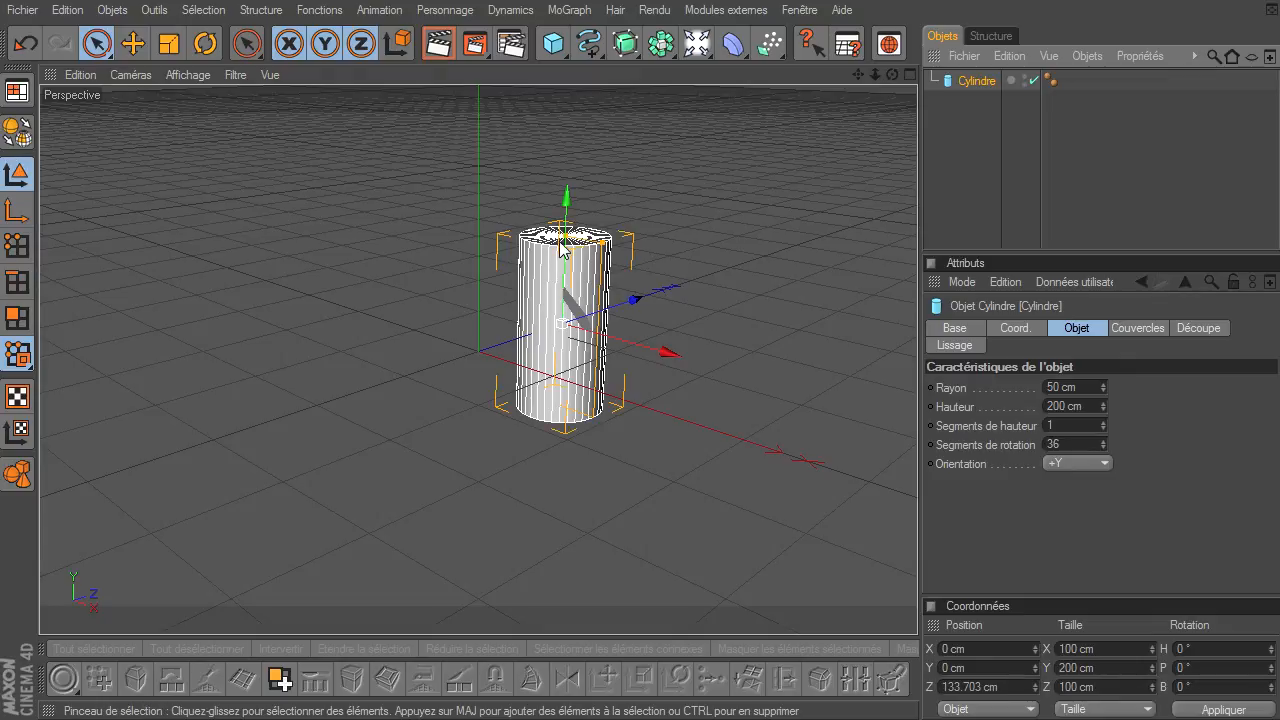
drag(562, 248, 912, 500)
drag(567, 222, 567, 192)
click(17, 130)
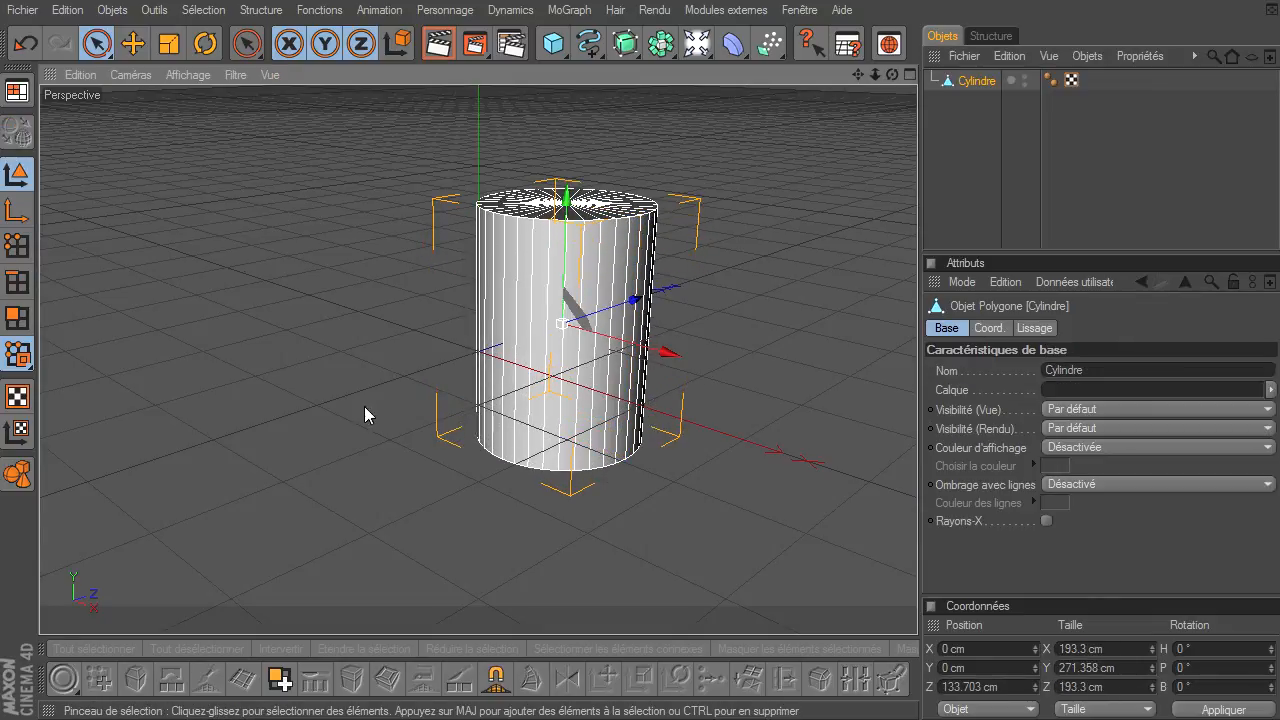
click(362, 416)
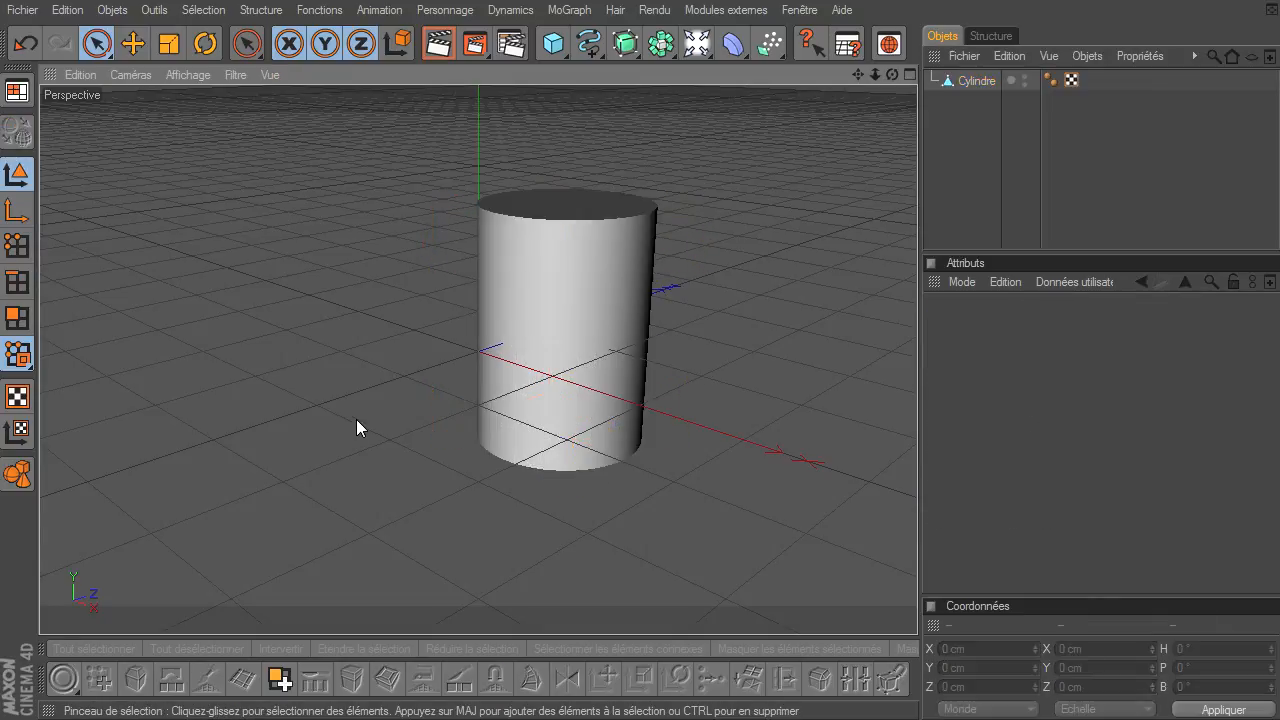
Hide the grid in the perspective view, and add a circle spline
click(233, 76)
click(277, 386)
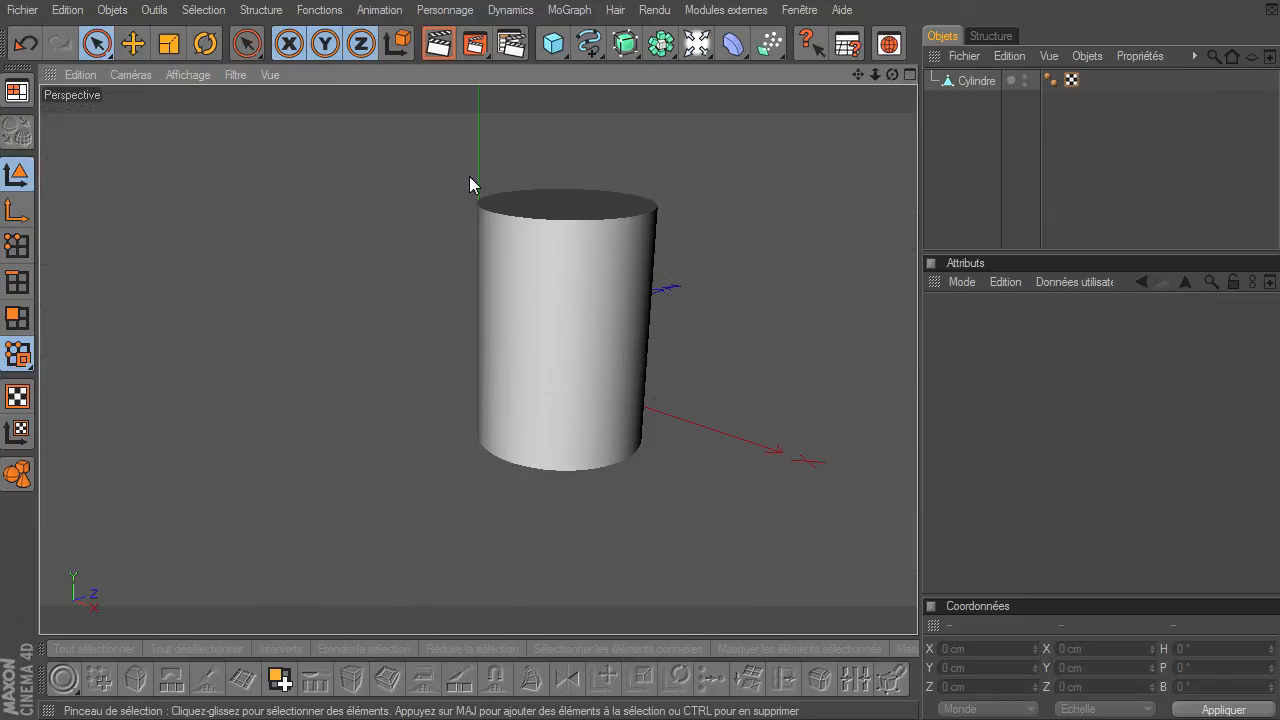
click(589, 43)
click(680, 127)
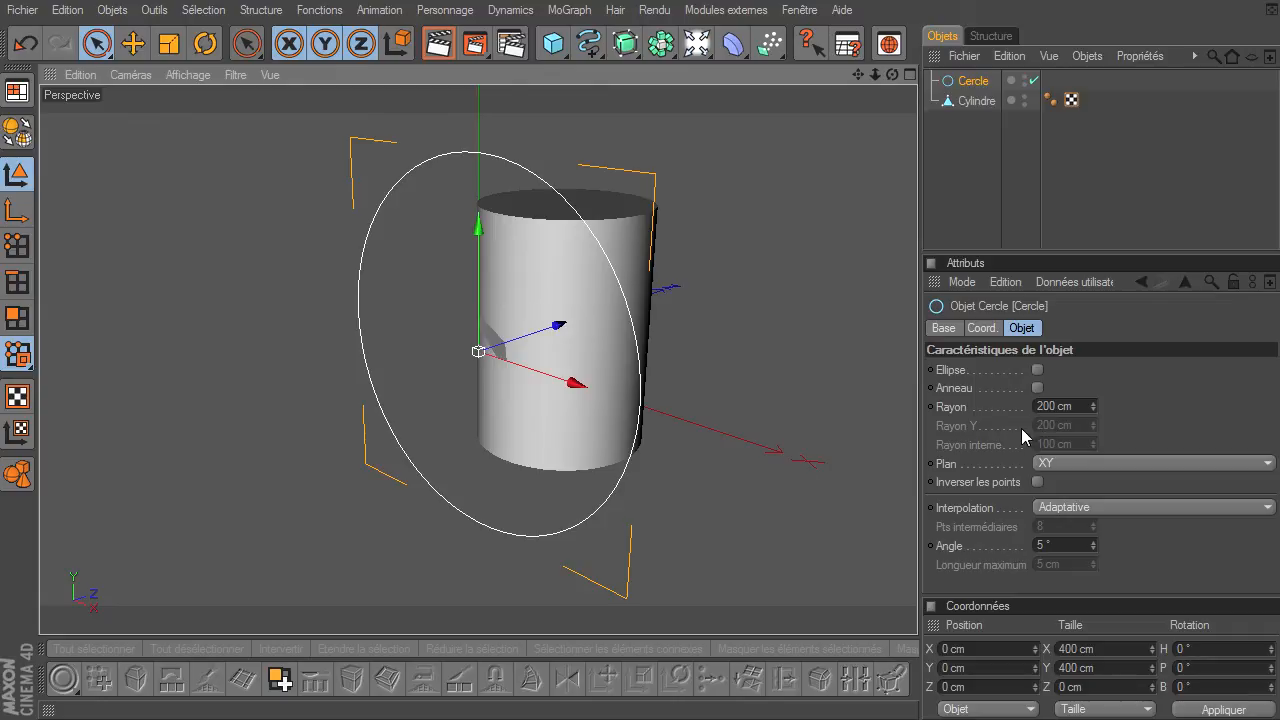
Set the circle's radius to 50 cm
drag(1049, 252, 1046, 166)
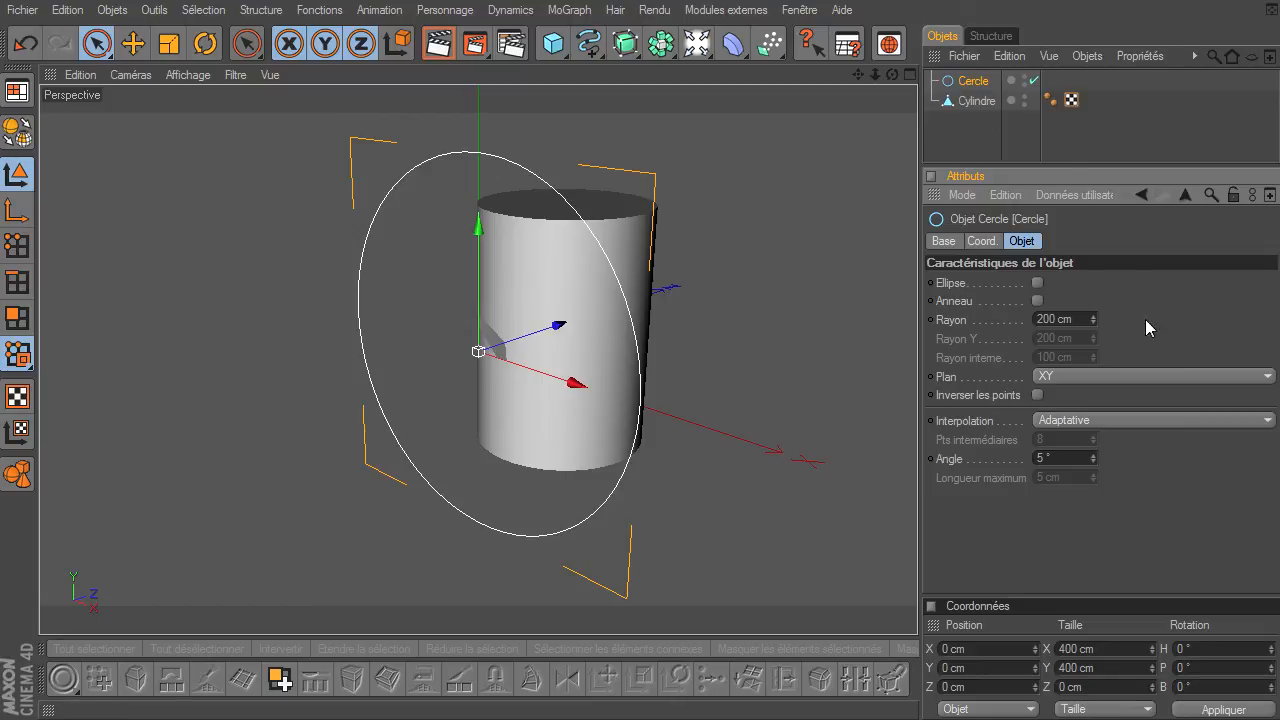
key(Return)
click(1068, 319)
key(Return)
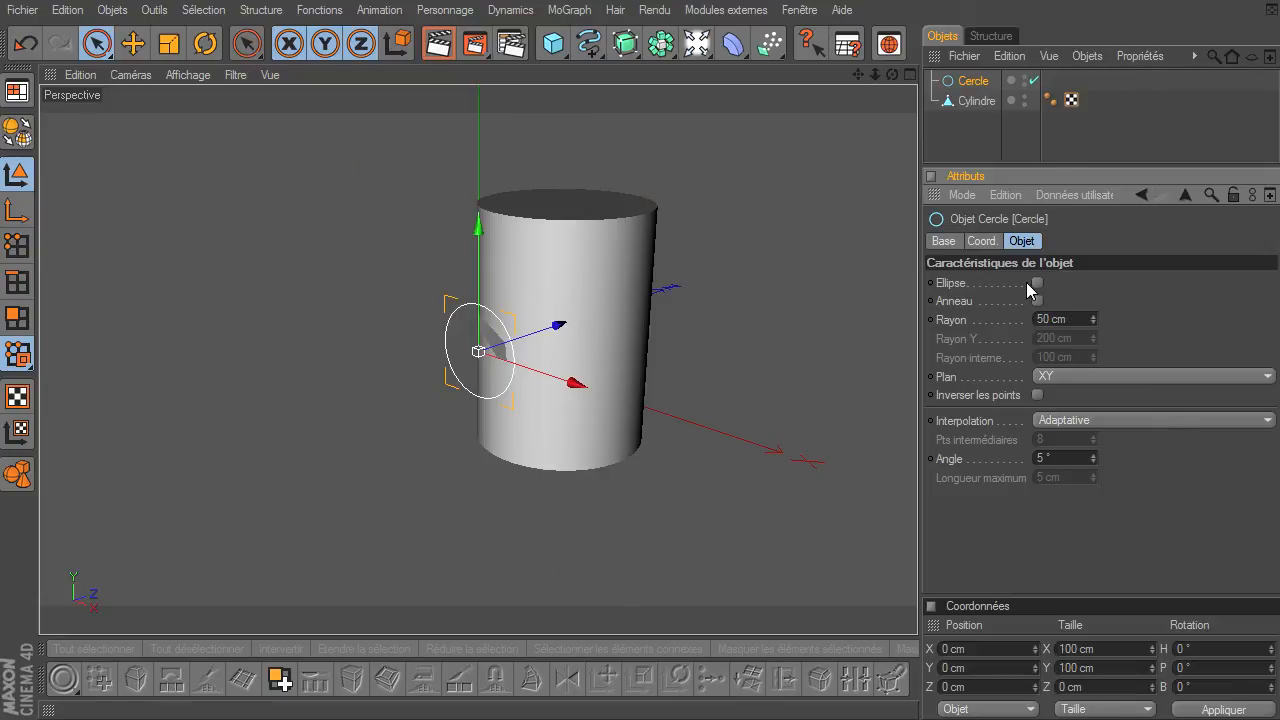
Convert the circle to an editable spline
click(964, 84)
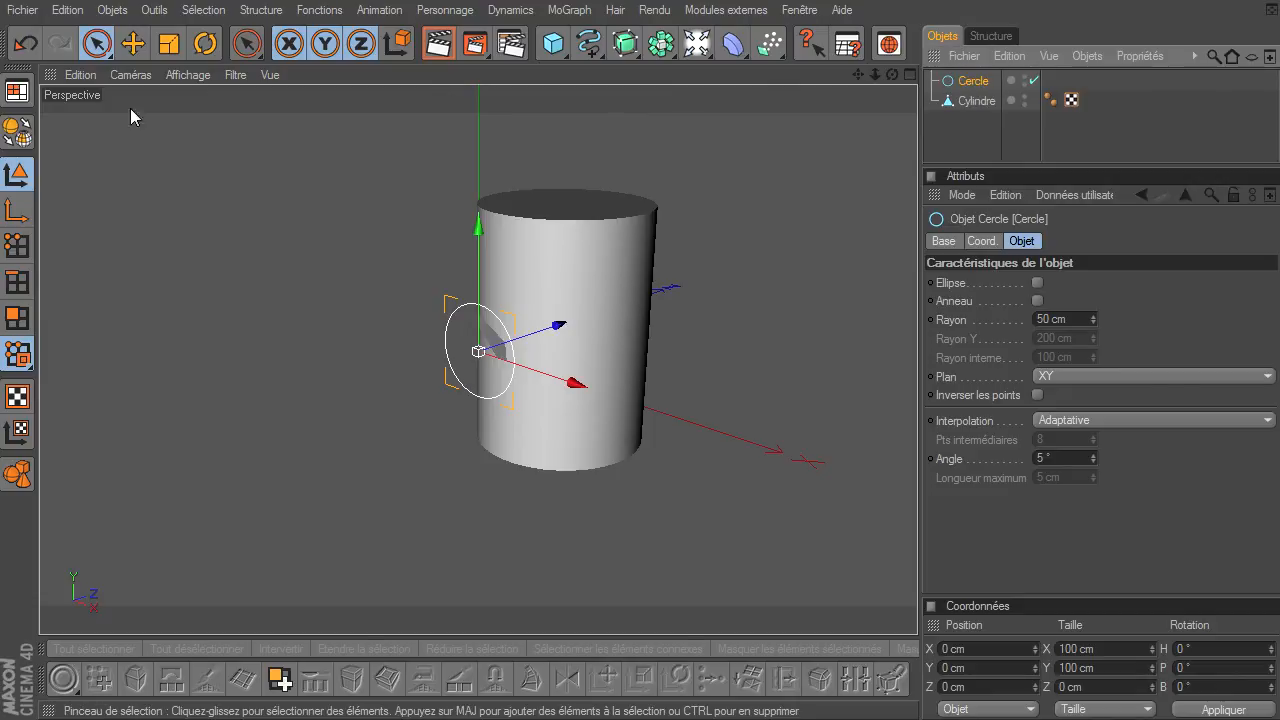
click(17, 131)
drag(857, 75, 917, 495)
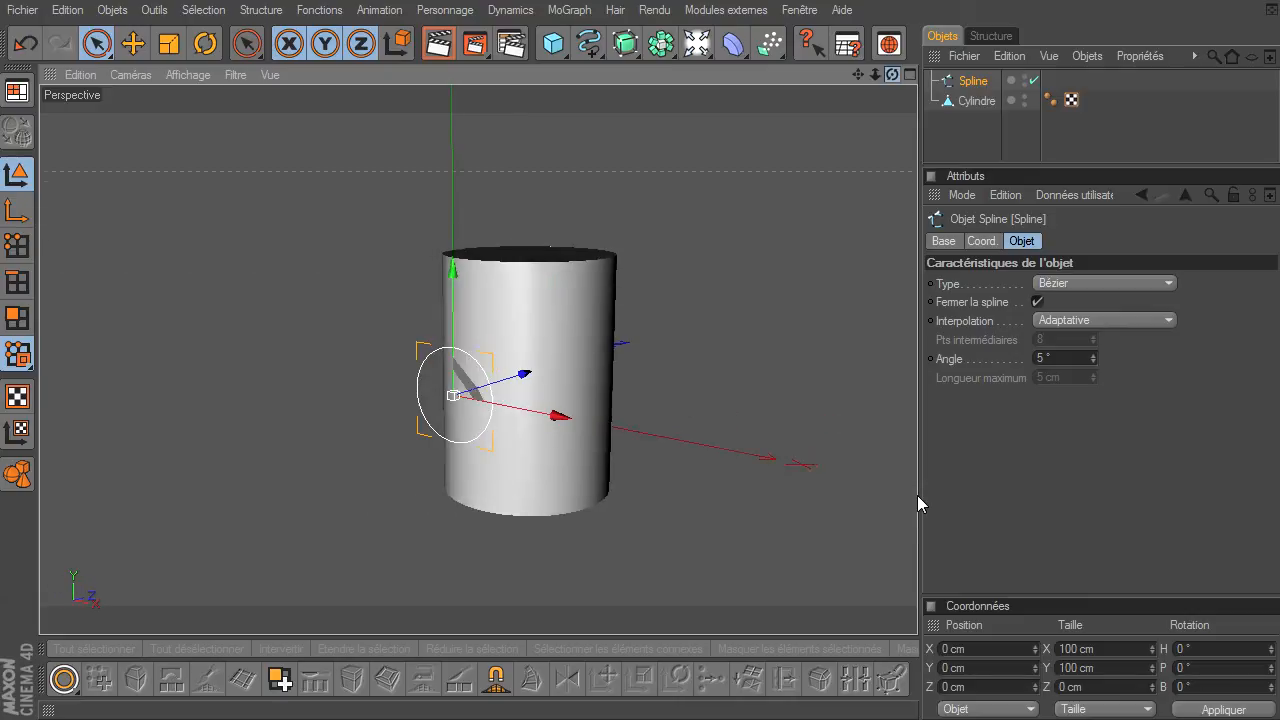
Show the scene in the front view, and turn off the cylinder's editor and render visibility
click(910, 75)
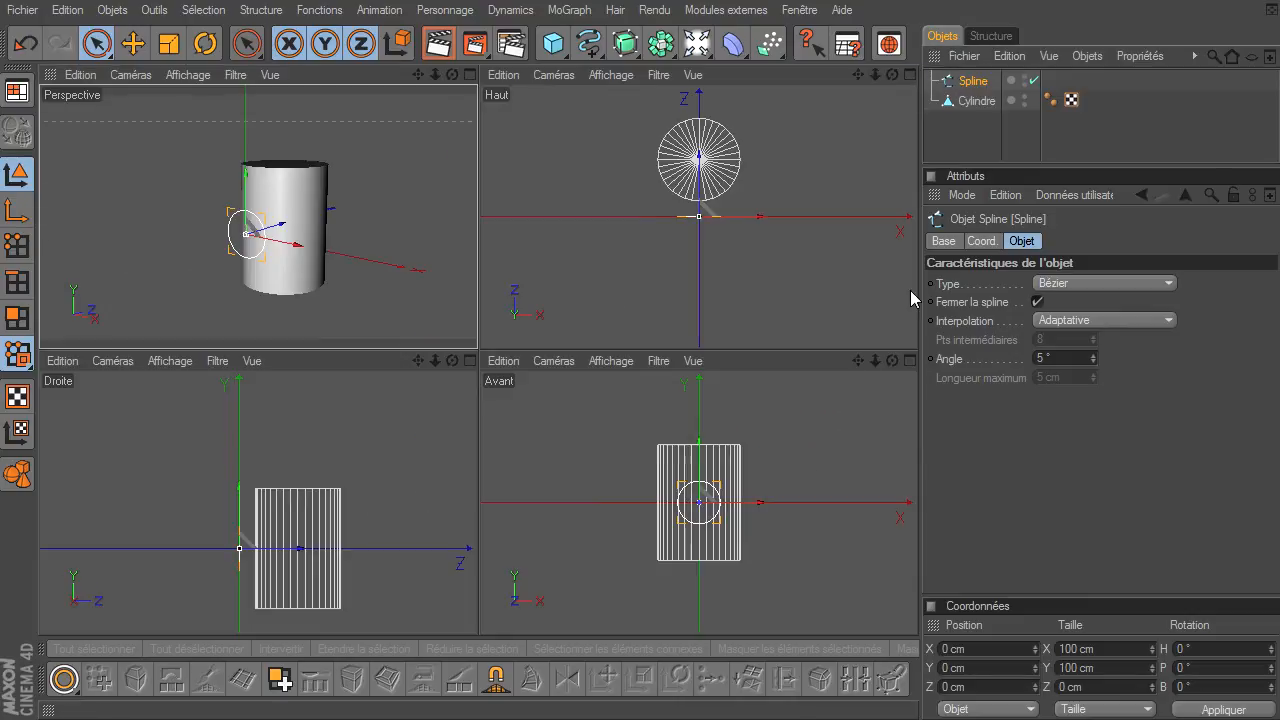
click(909, 361)
click(910, 362)
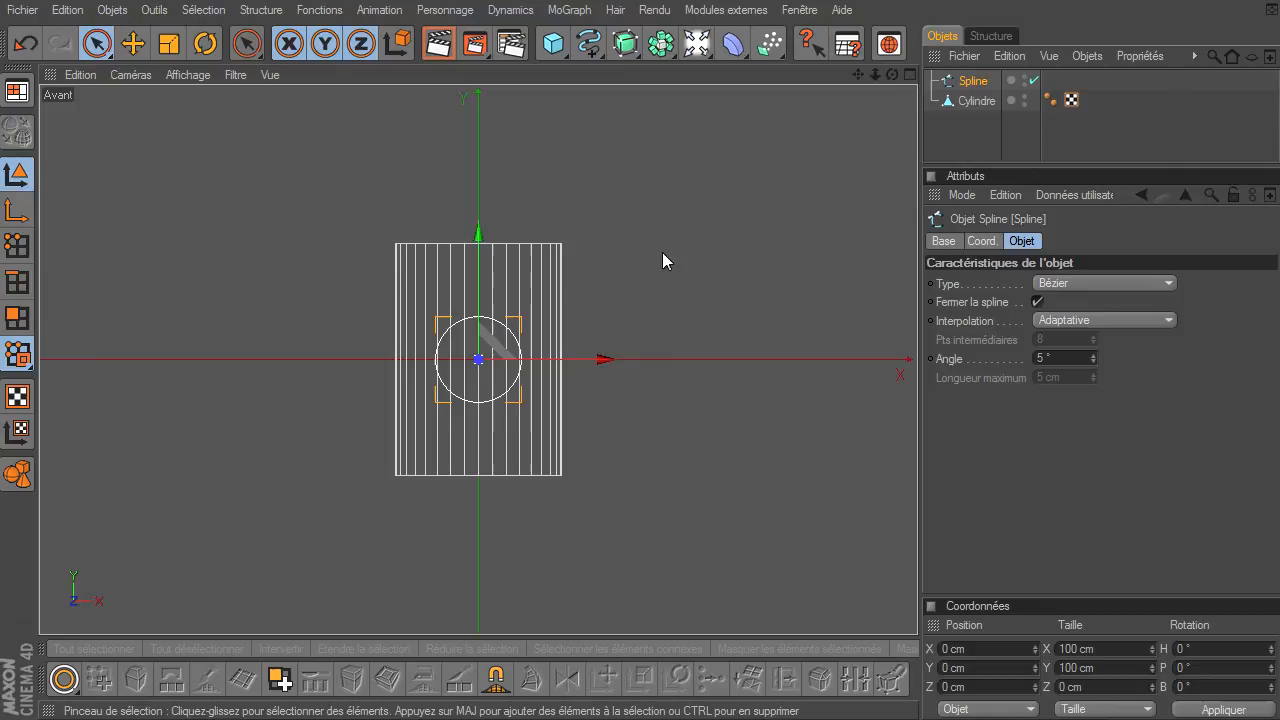
click(1025, 98)
click(1025, 98)
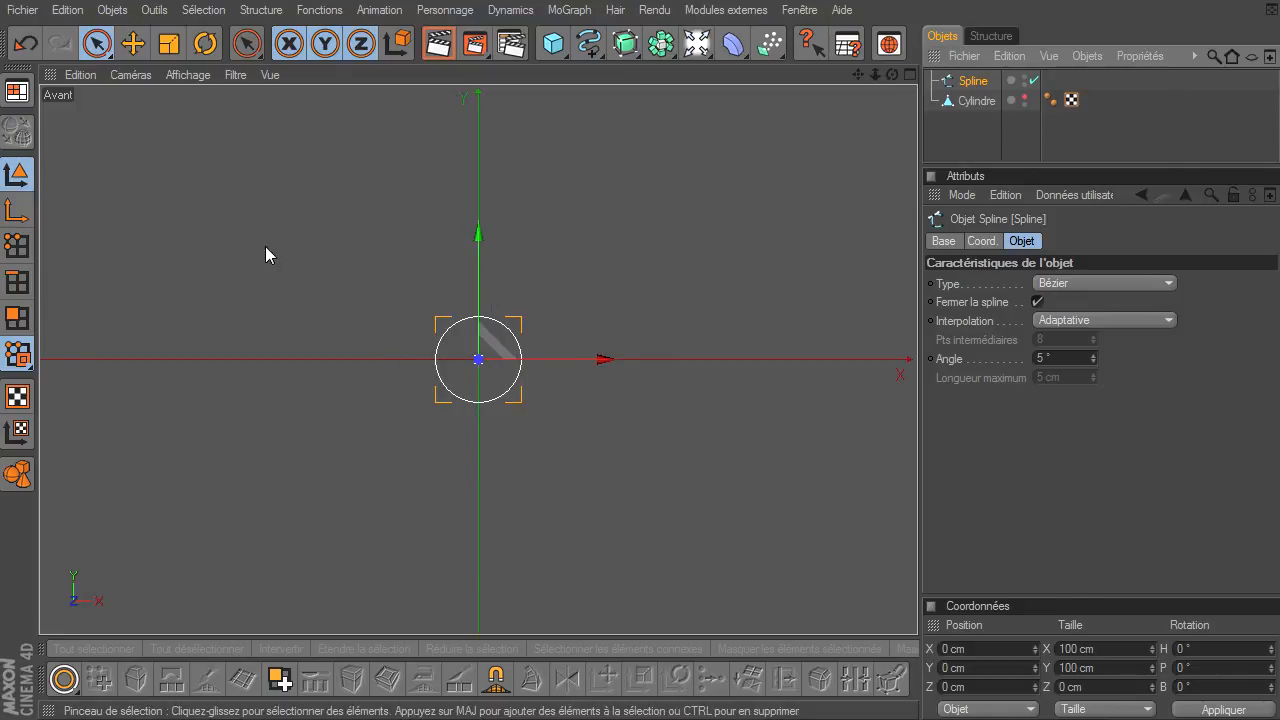
Switch the circle spline to point editing and check the points around its outline in the front view
click(22, 246)
scroll(522, 371, up, 5)
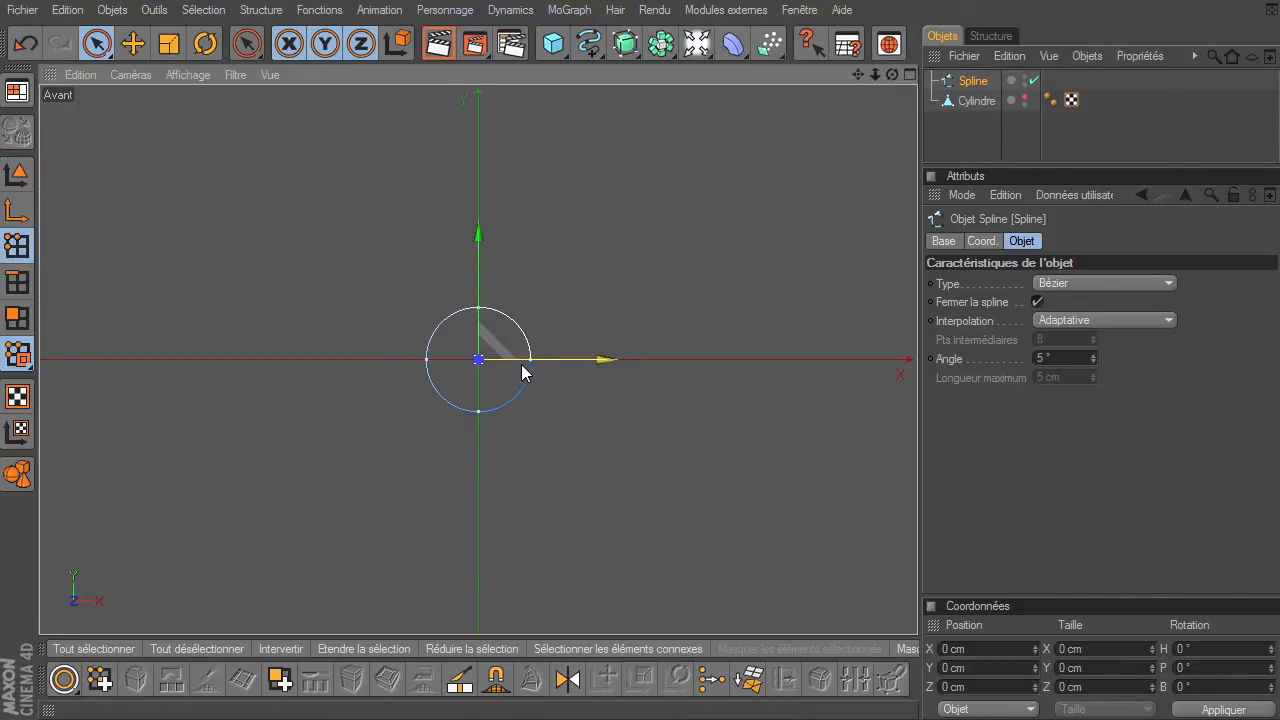
click(372, 360)
click(478, 466)
click(478, 253)
click(591, 362)
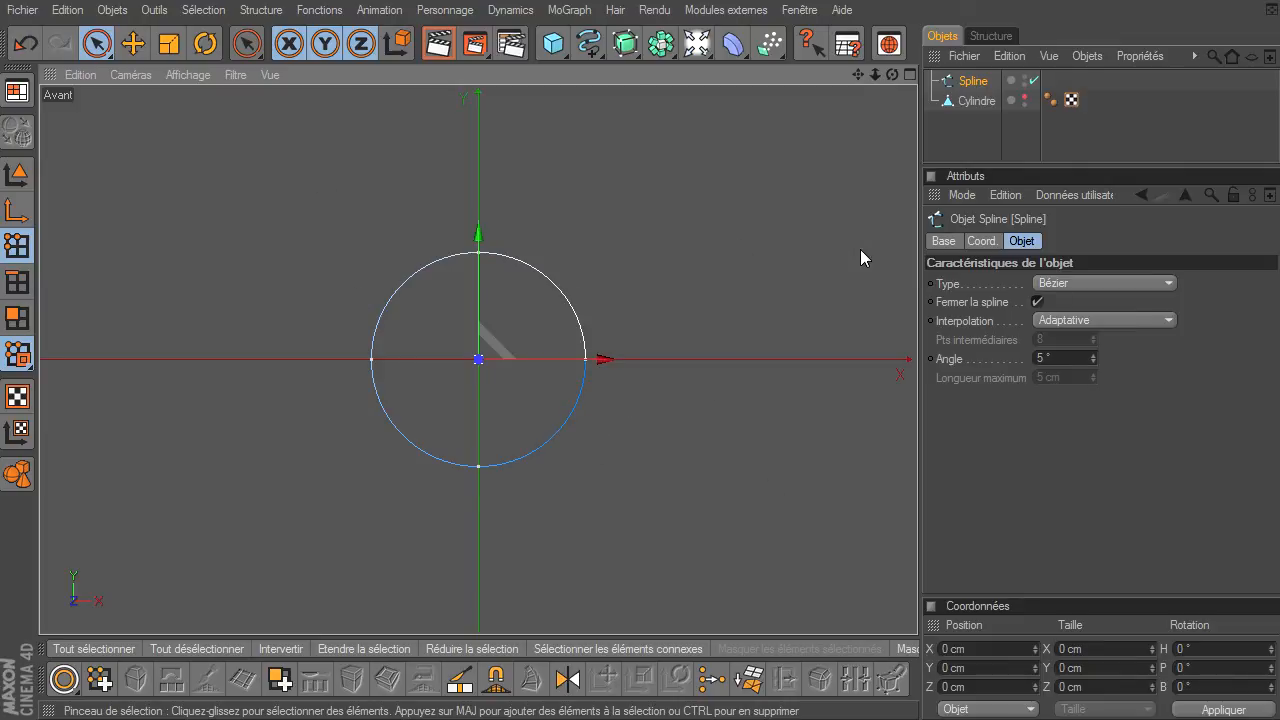
Restore the cylinder's editor and render visibility, and show the scene in a maximized perspective view
click(909, 74)
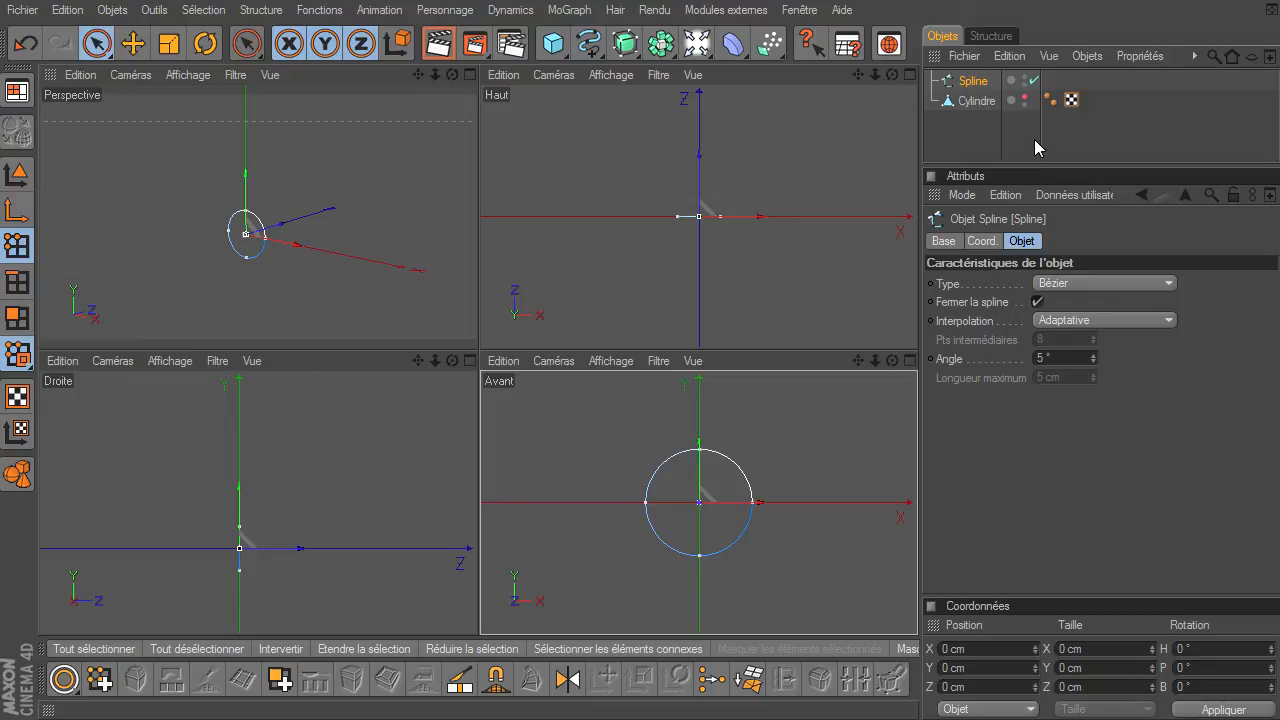
click(1025, 98)
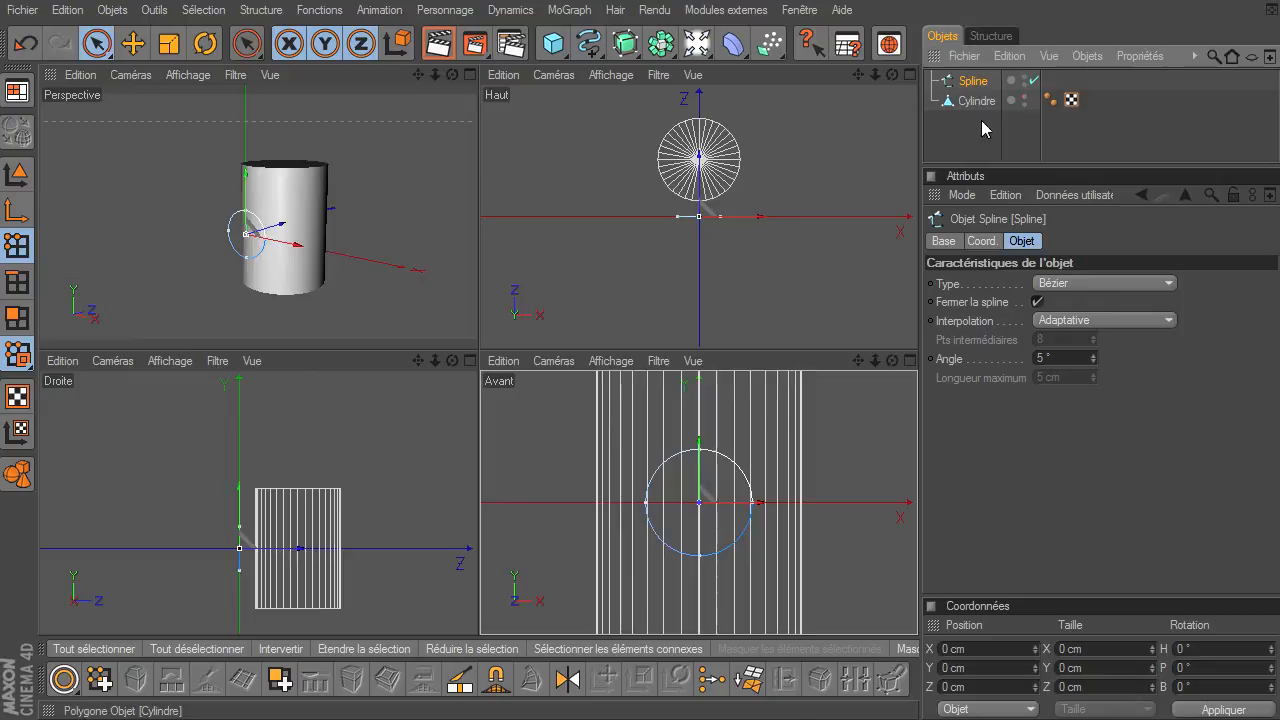
click(472, 75)
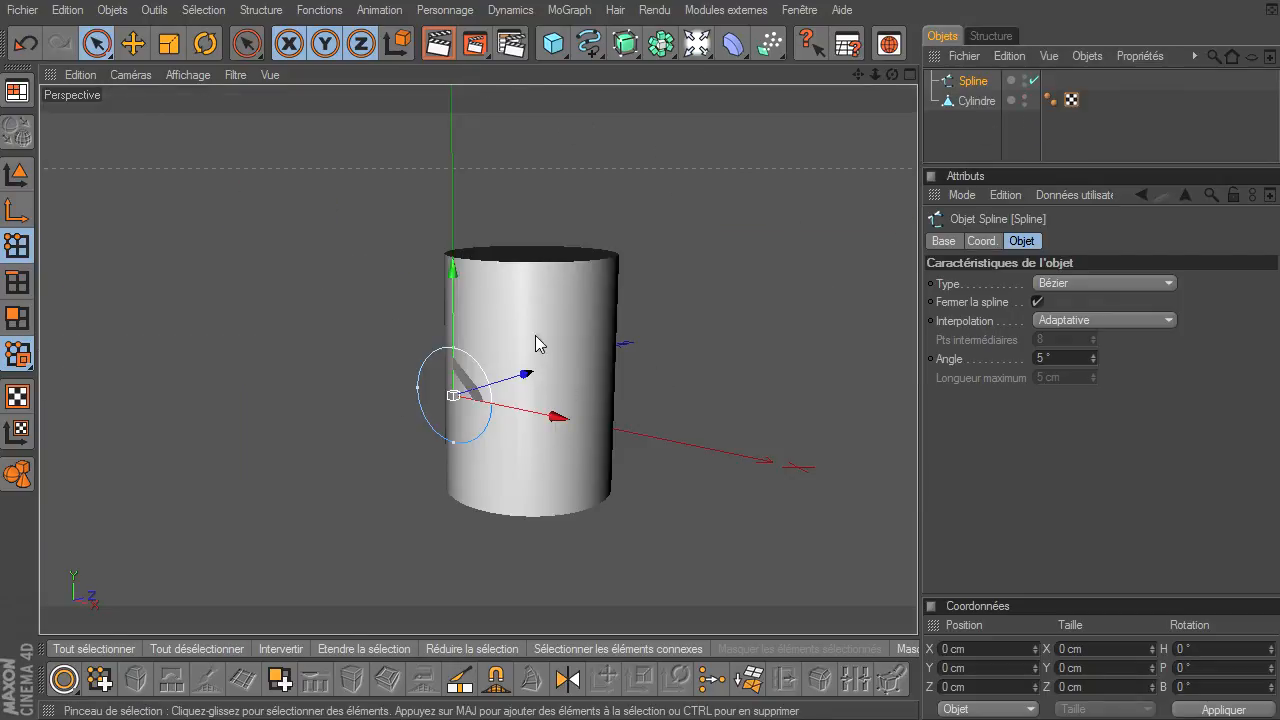
drag(893, 76, 917, 495)
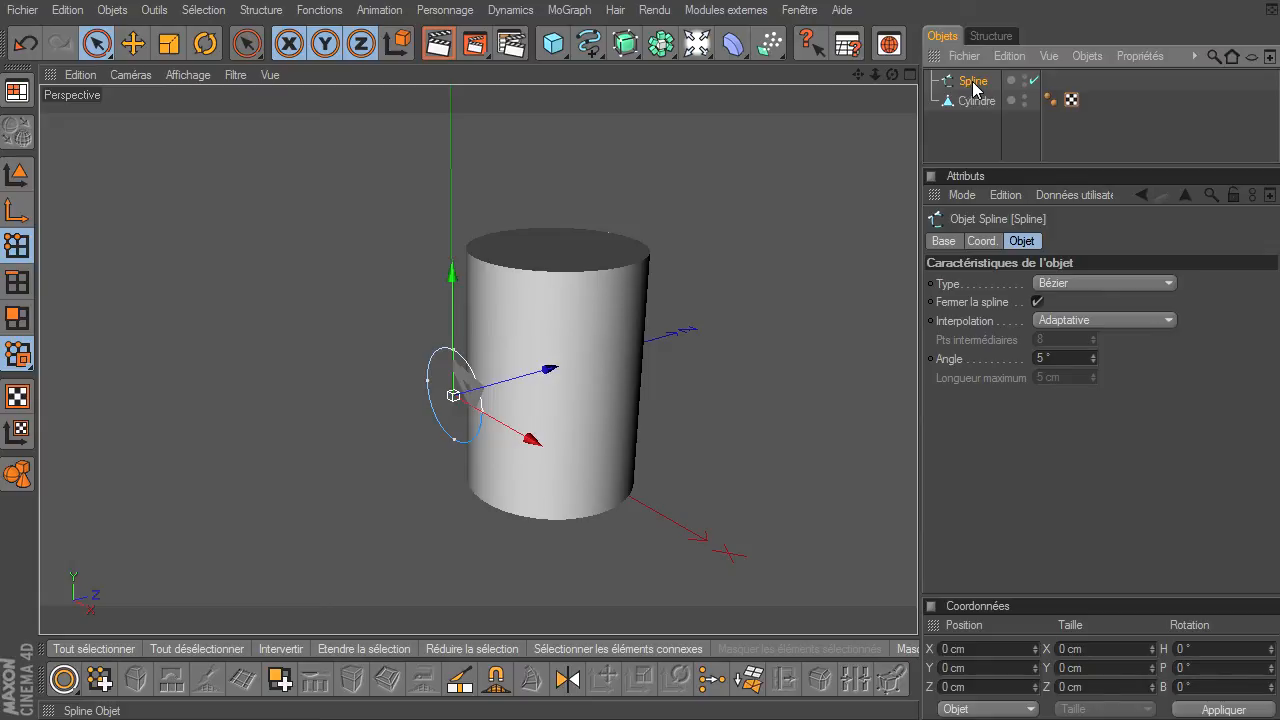
Project the circle spline onto the cylinder with the Projeter tool in Plan XY mode
right_click(210, 155)
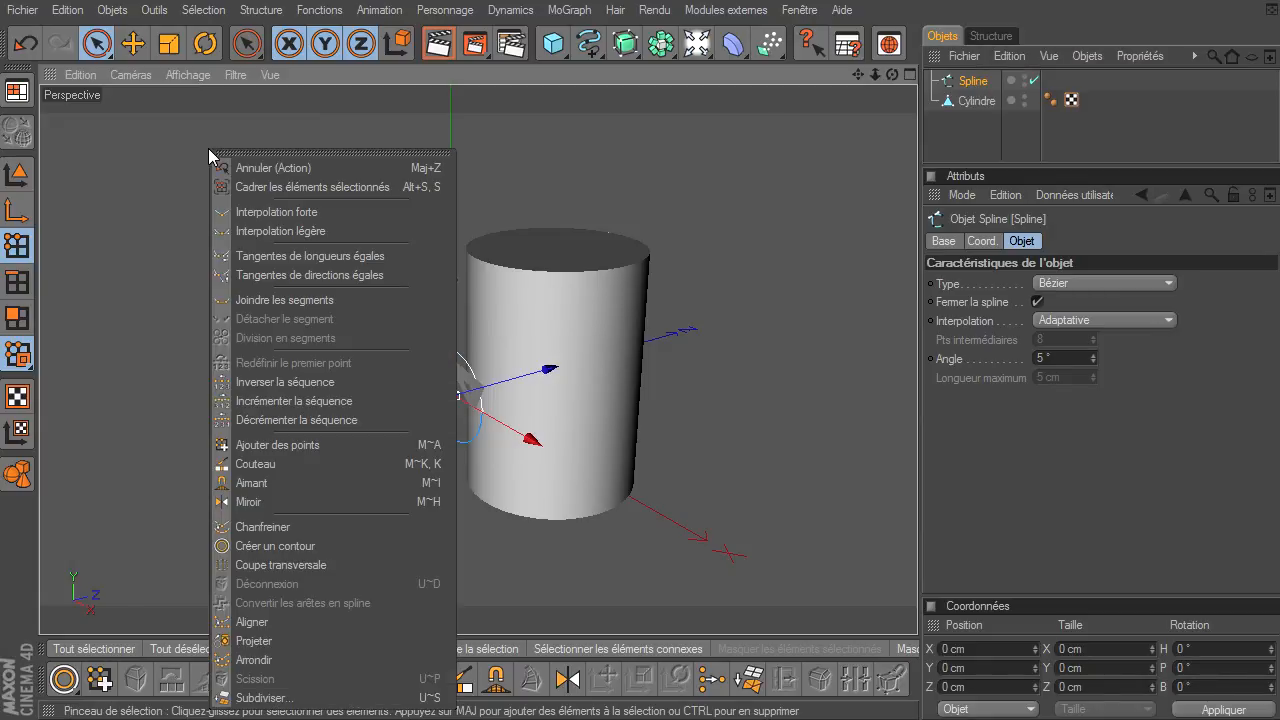
click(255, 641)
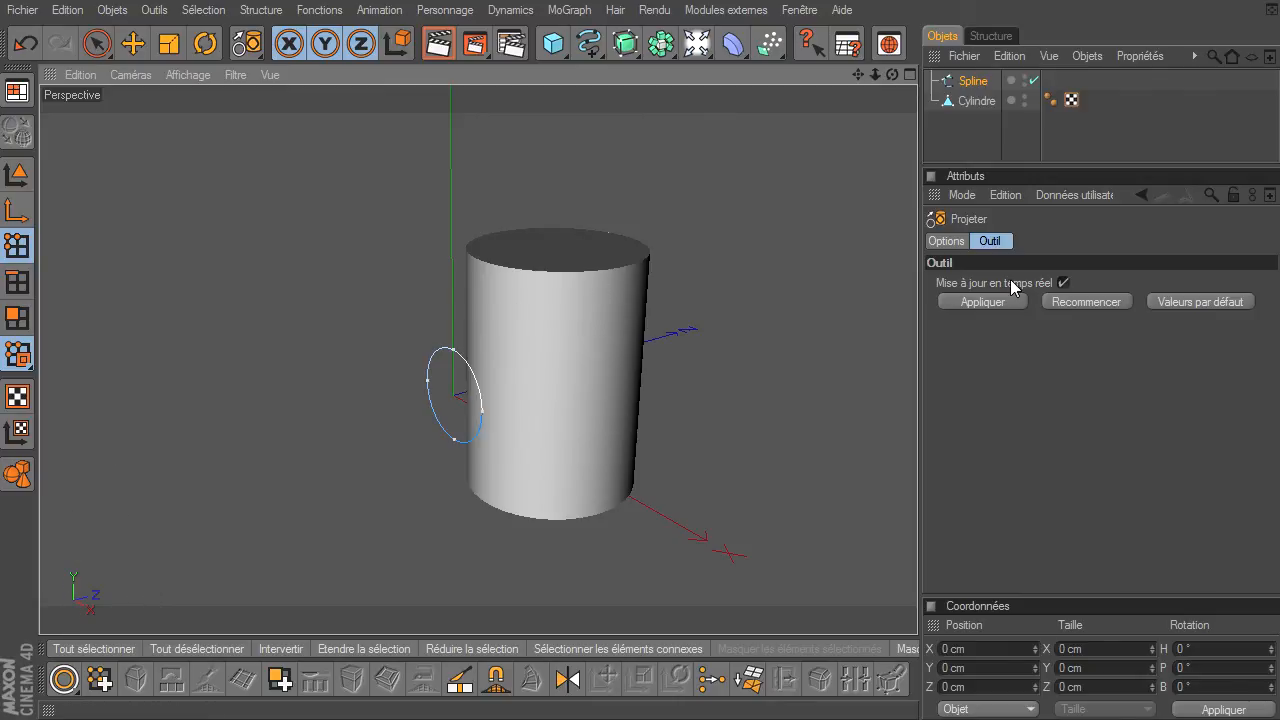
click(960, 241)
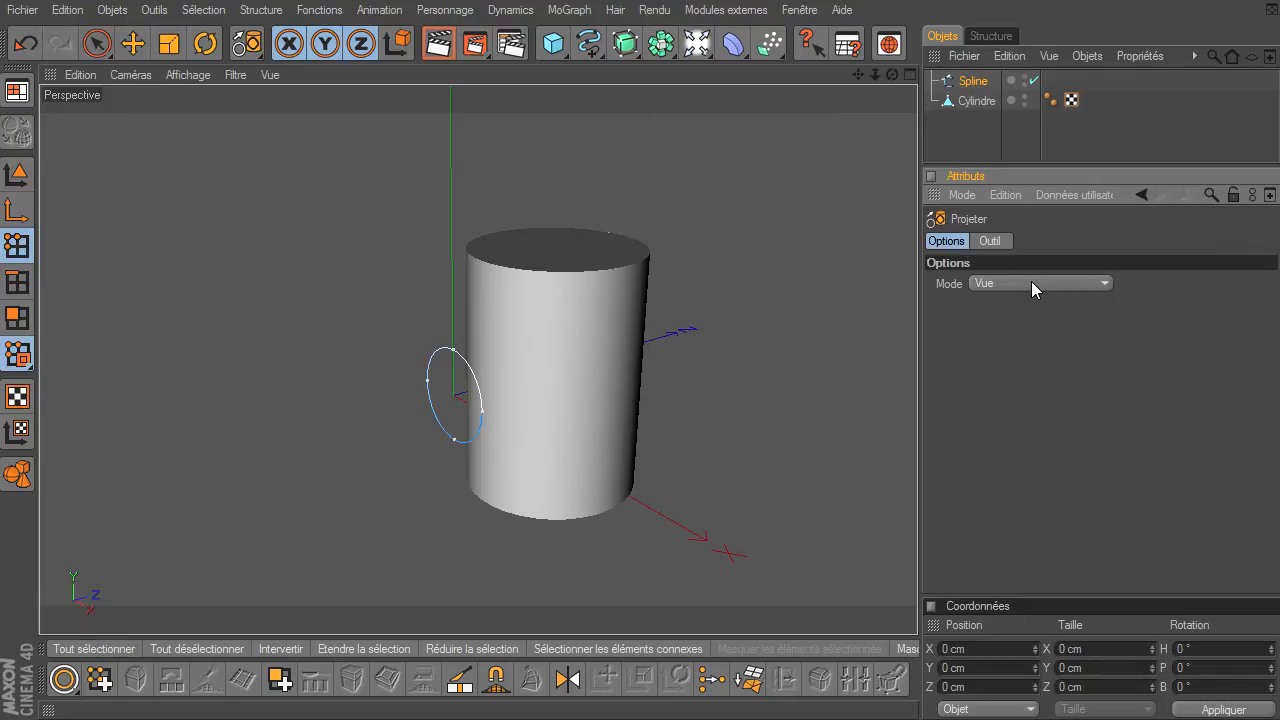
click(1031, 282)
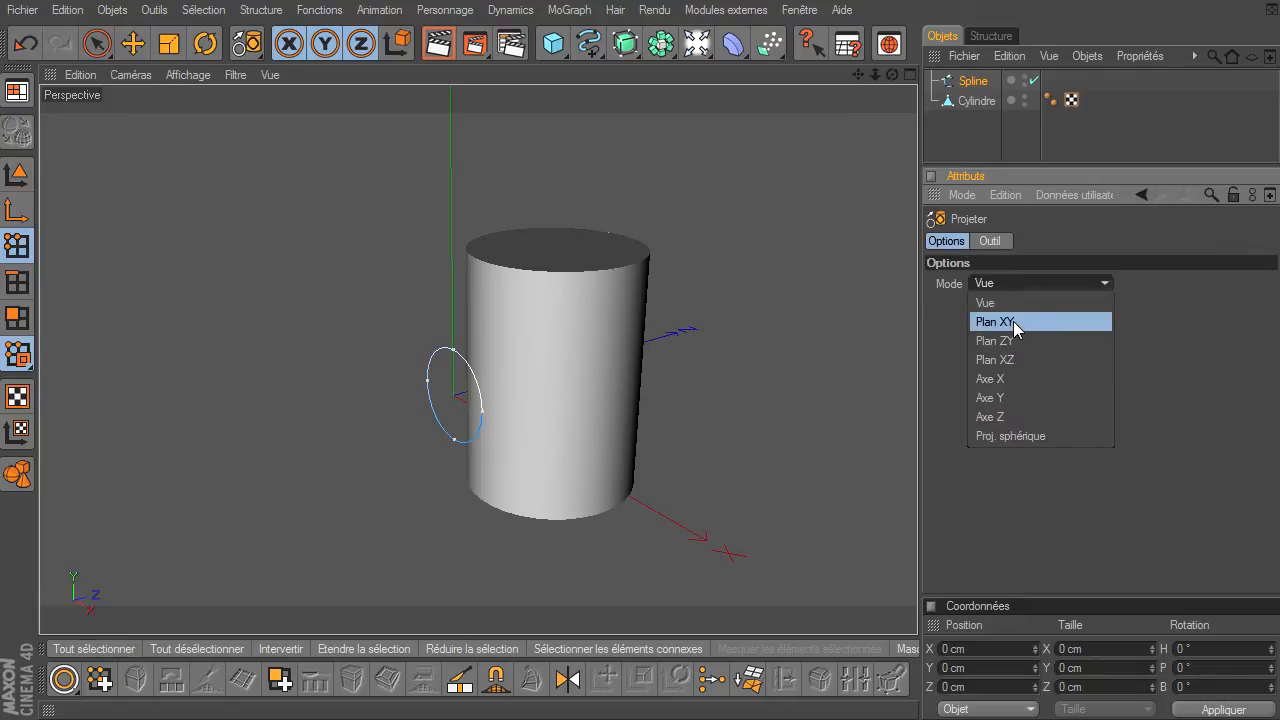
click(1017, 323)
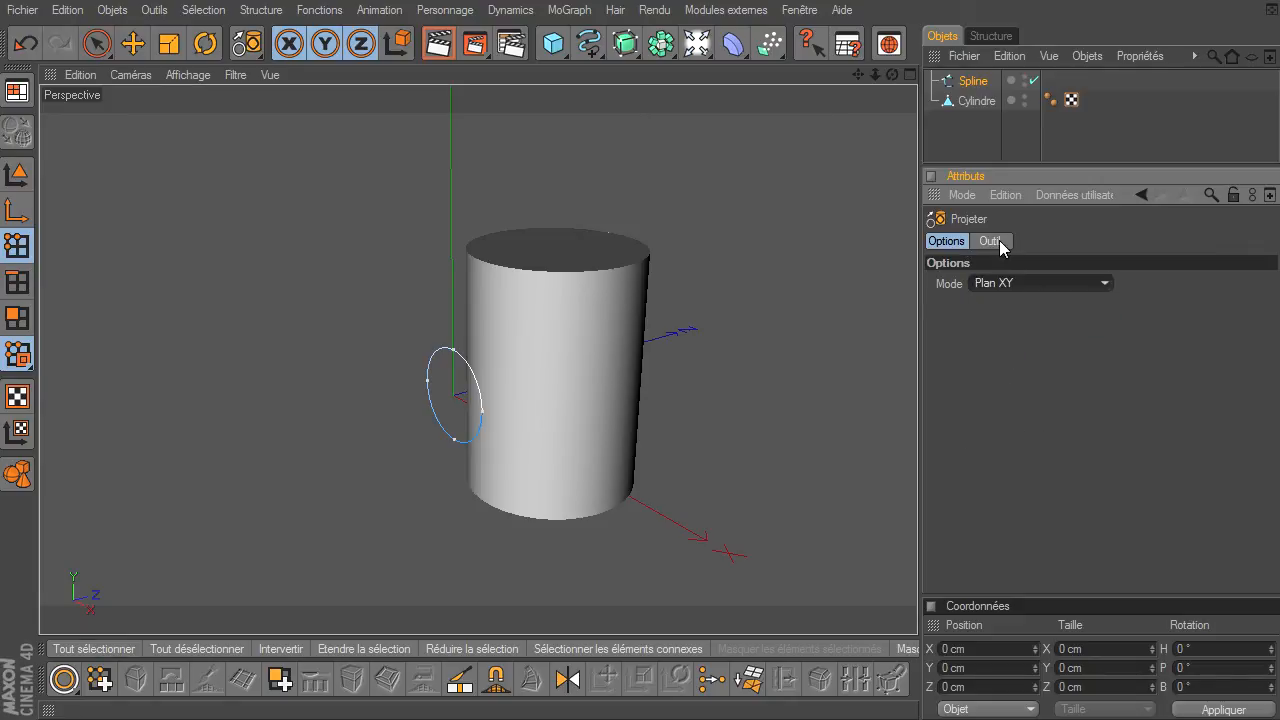
click(1002, 245)
click(988, 303)
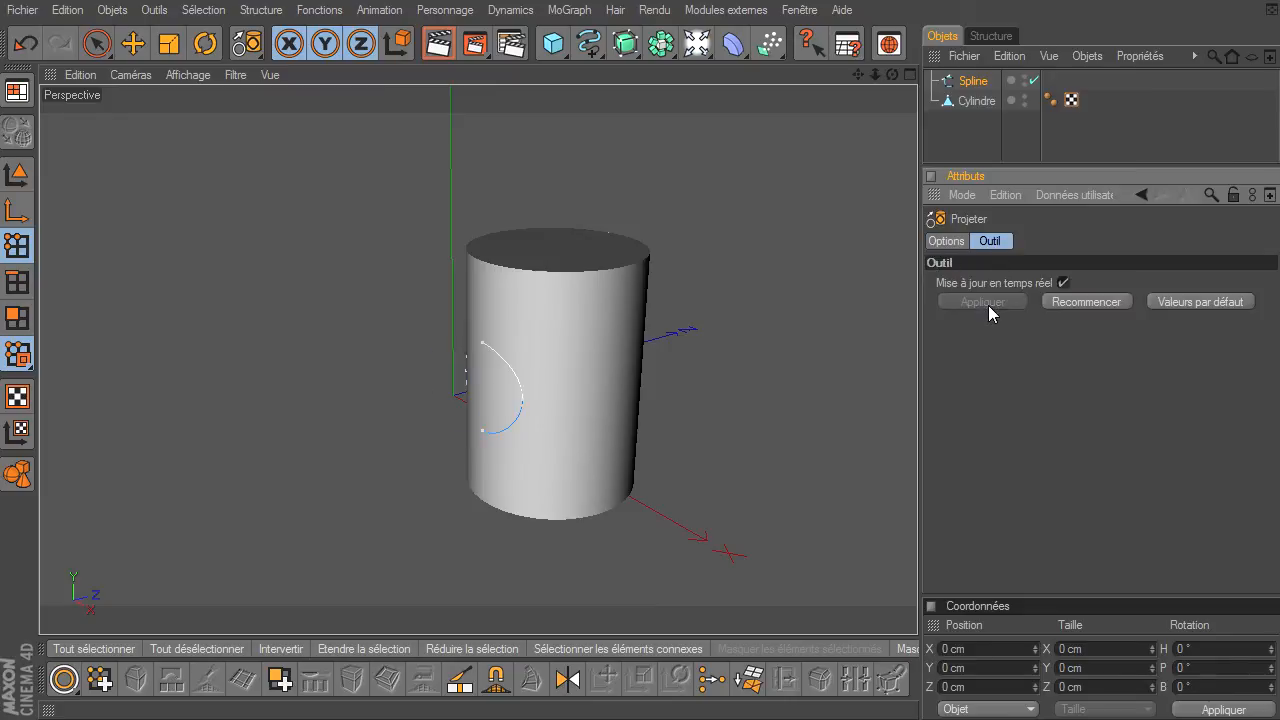
Examine the projected spline's curvature with the cylinder temporarily hidden and from several viewing angles
drag(892, 75, 917, 495)
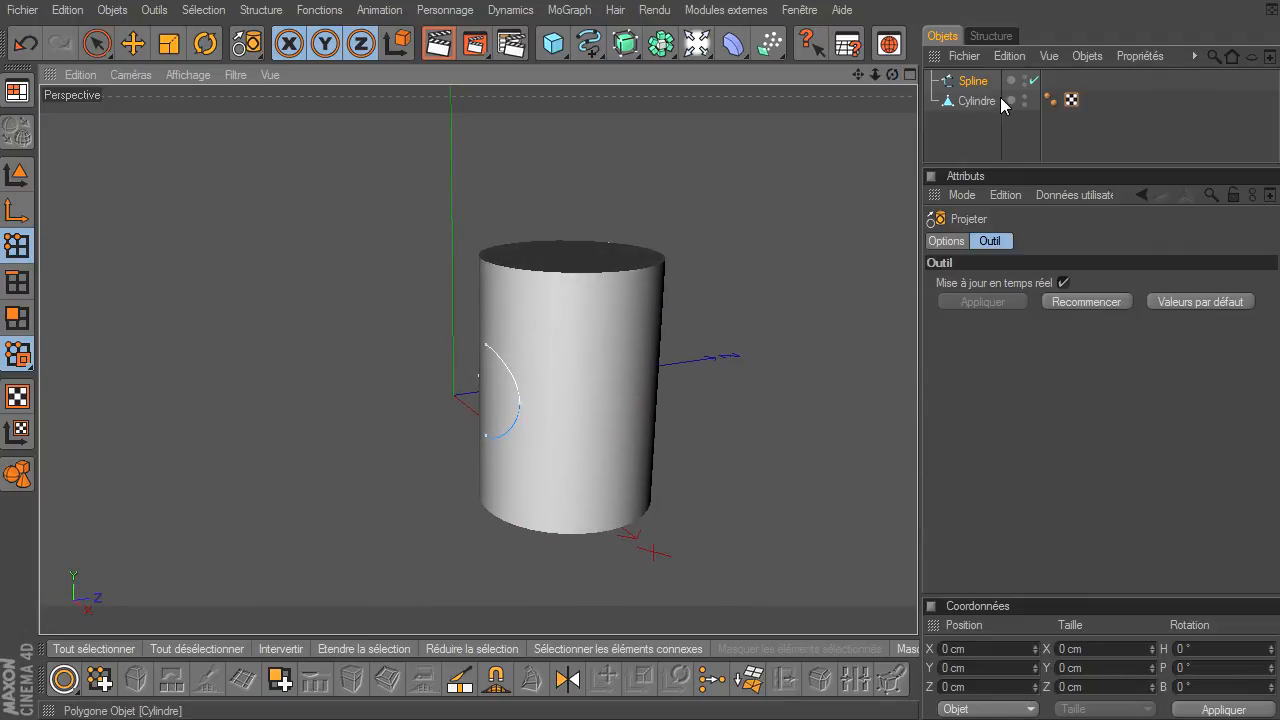
click(1025, 95)
click(1025, 95)
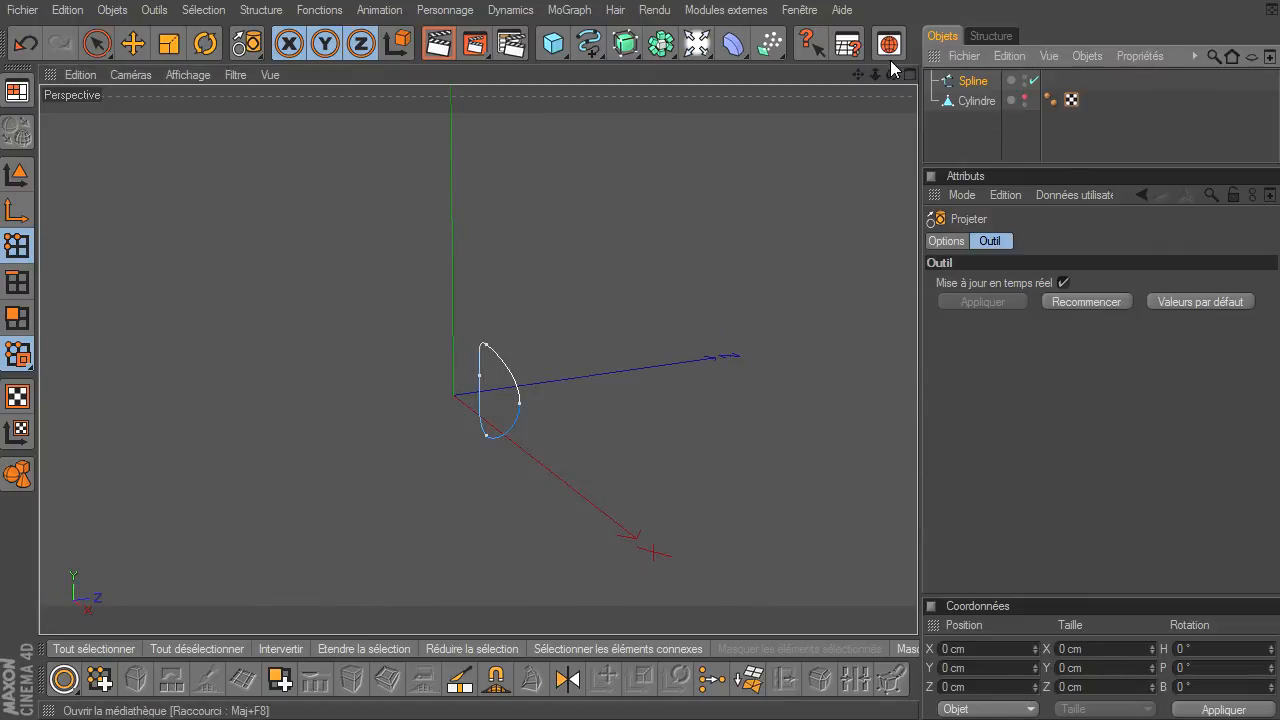
drag(875, 74, 917, 495)
click(1024, 101)
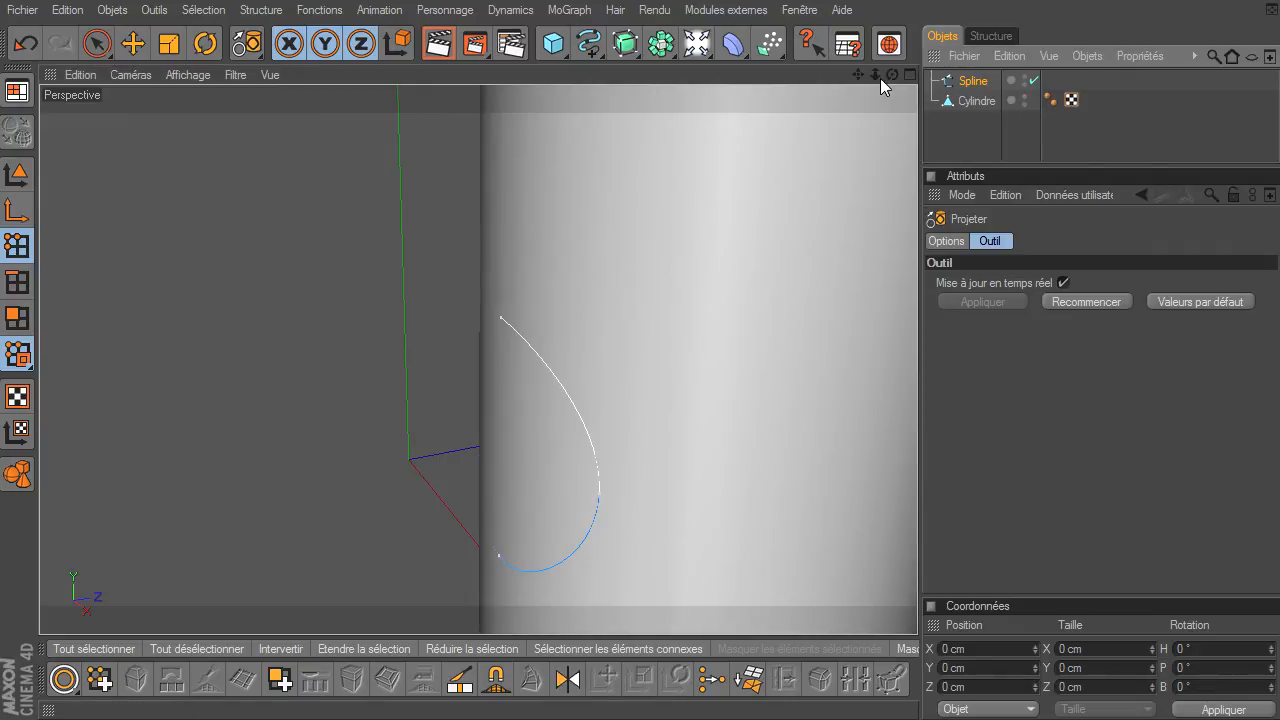
drag(887, 74, 917, 495)
drag(892, 74, 832, 153)
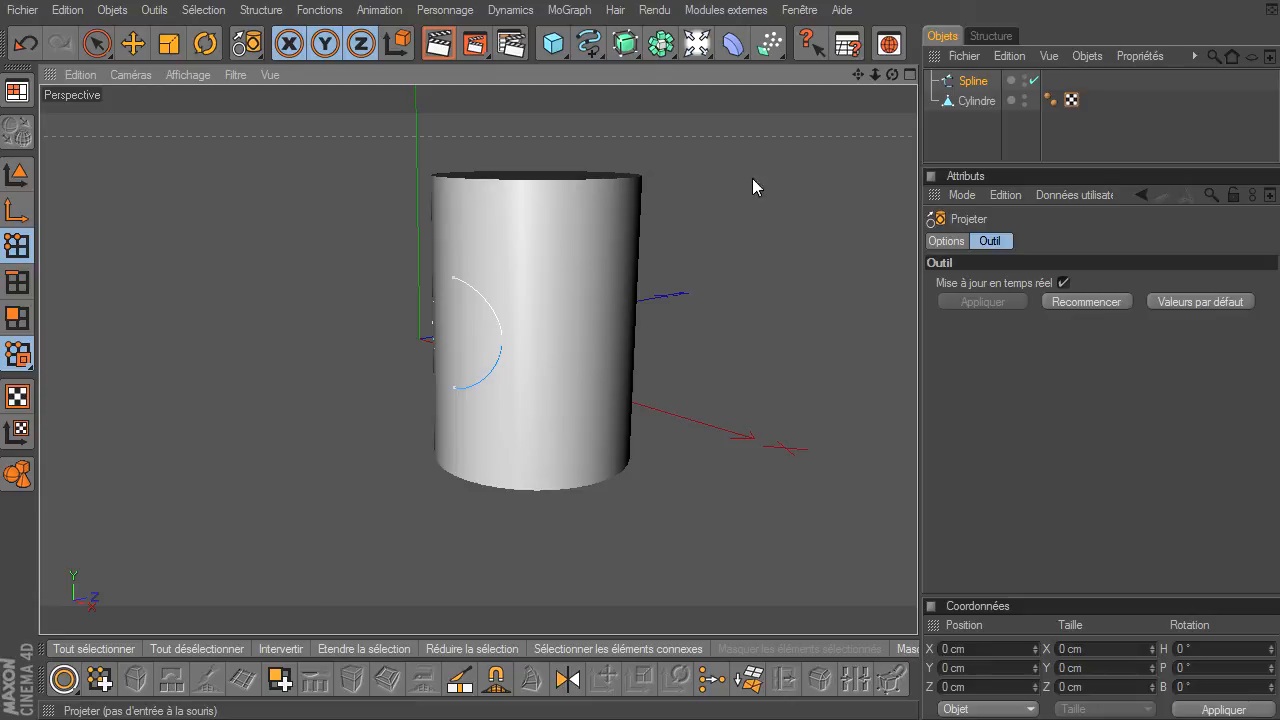
click(624, 43)
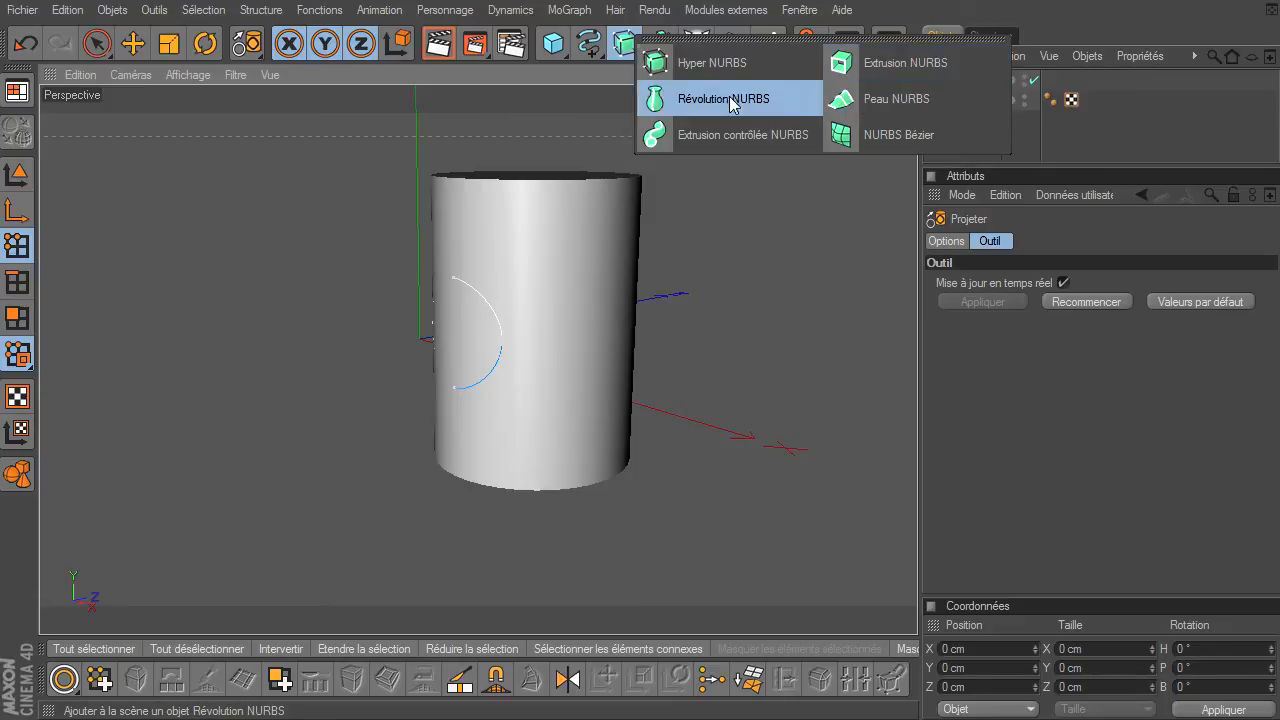
click(958, 447)
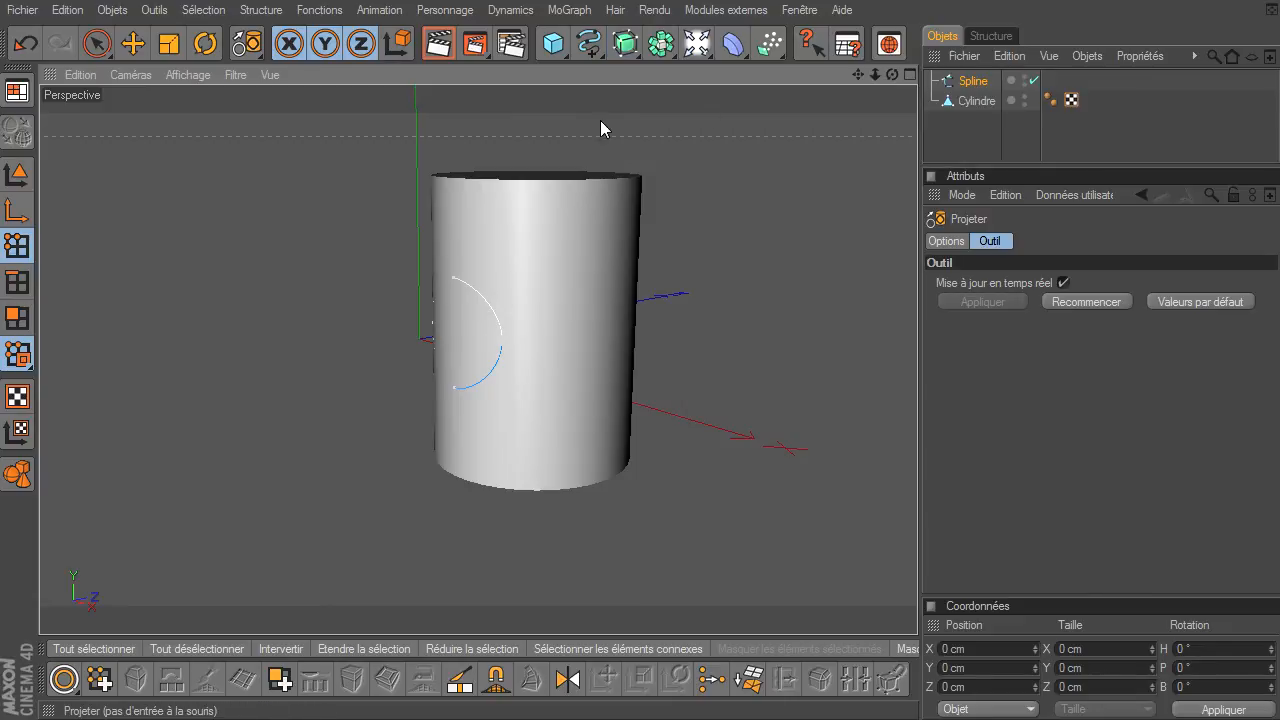